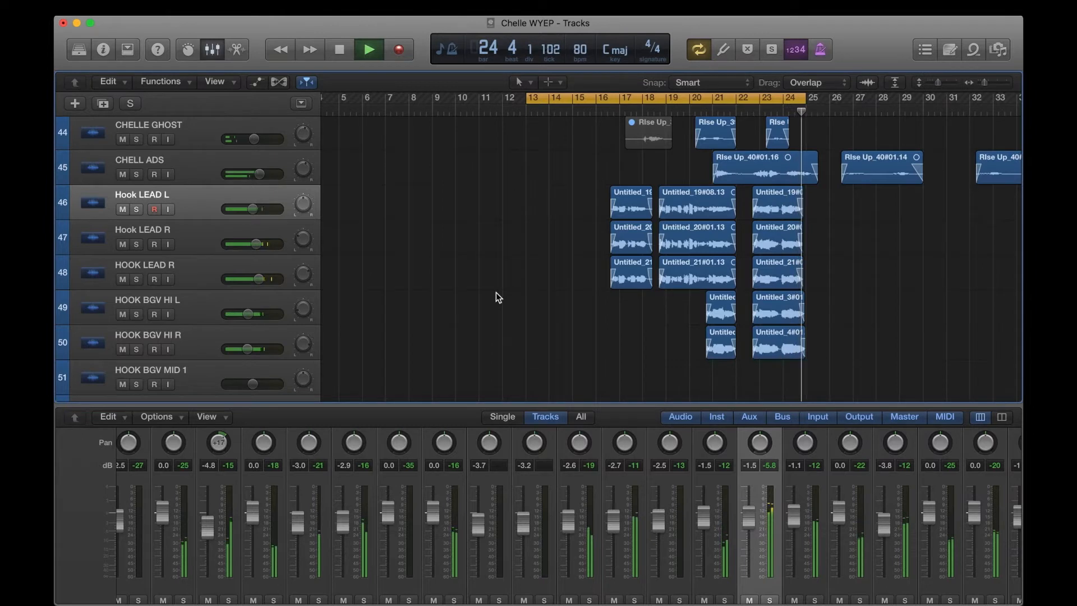
# - Stop playback and examine the starts and ends of the hook vocal regions on tracks 44 to 50 between bars 16 and 25
pyautogui.press('space')
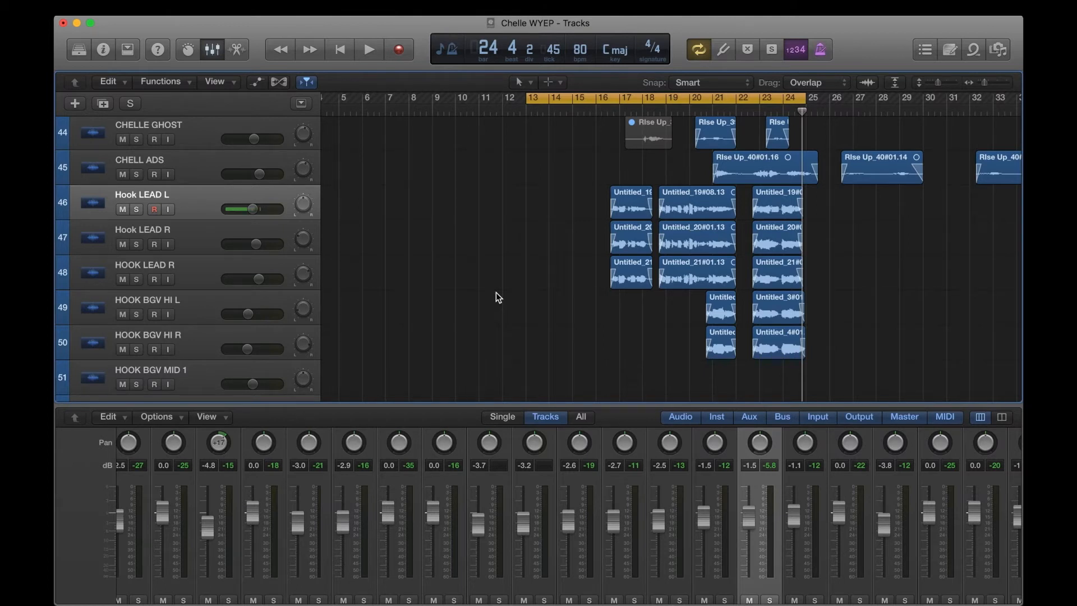
pyautogui.scroll(5, 650, 238)
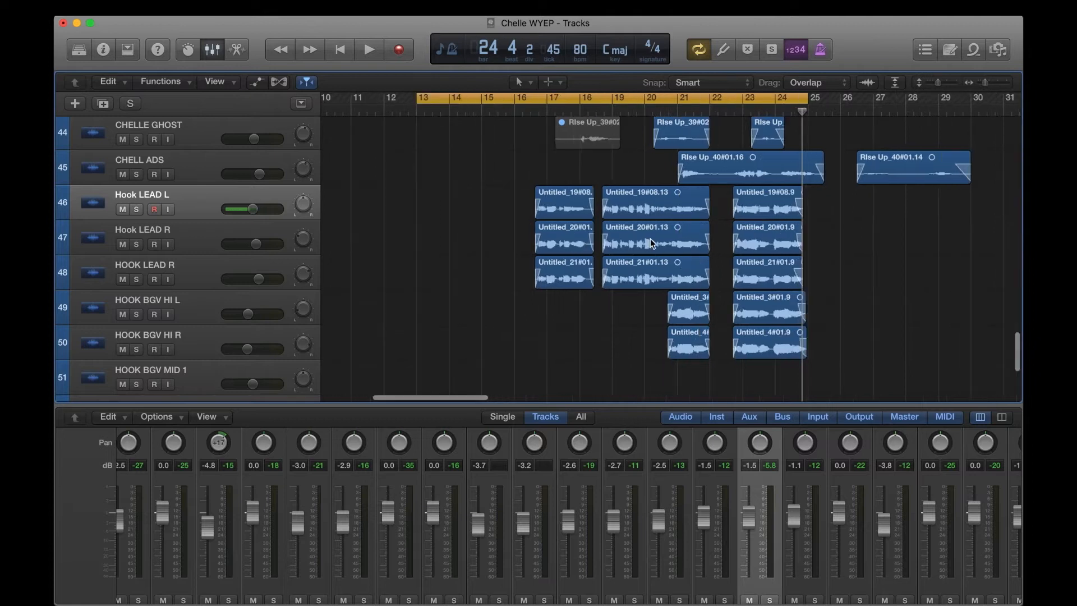
pyautogui.press('super+Right')
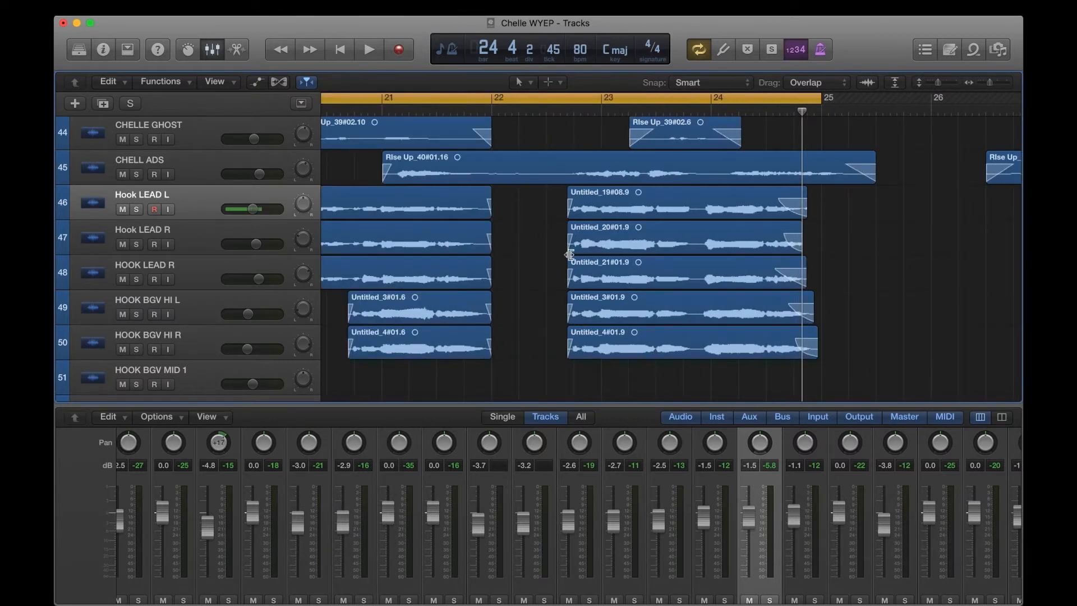
pyautogui.press('super+Left')
pyautogui.press('super+Left')
pyautogui.press('super+Left')
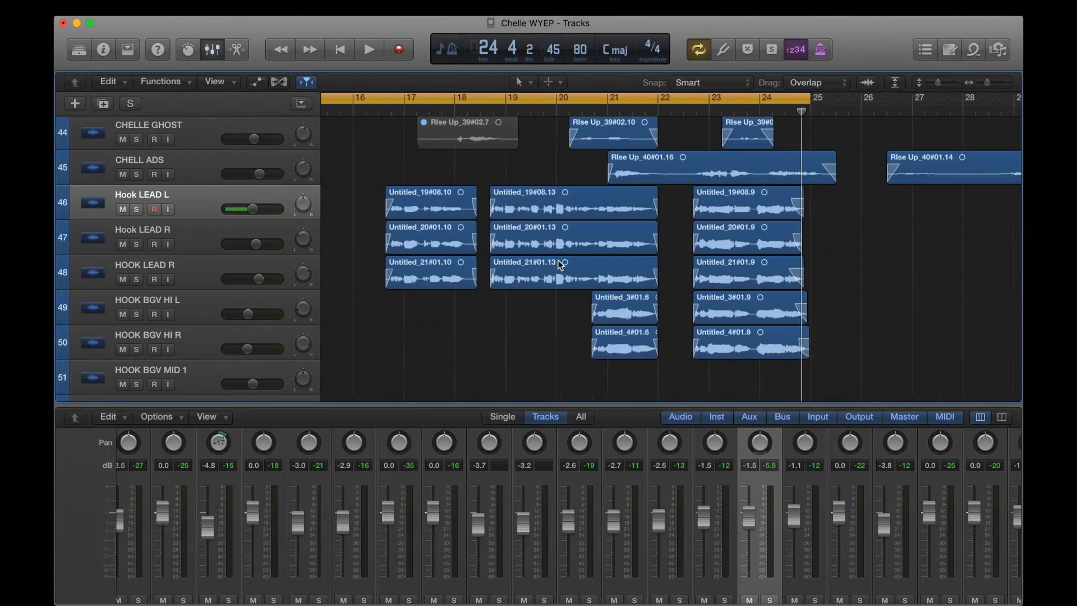
pyautogui.press('super+Right')
pyautogui.press('super+Right')
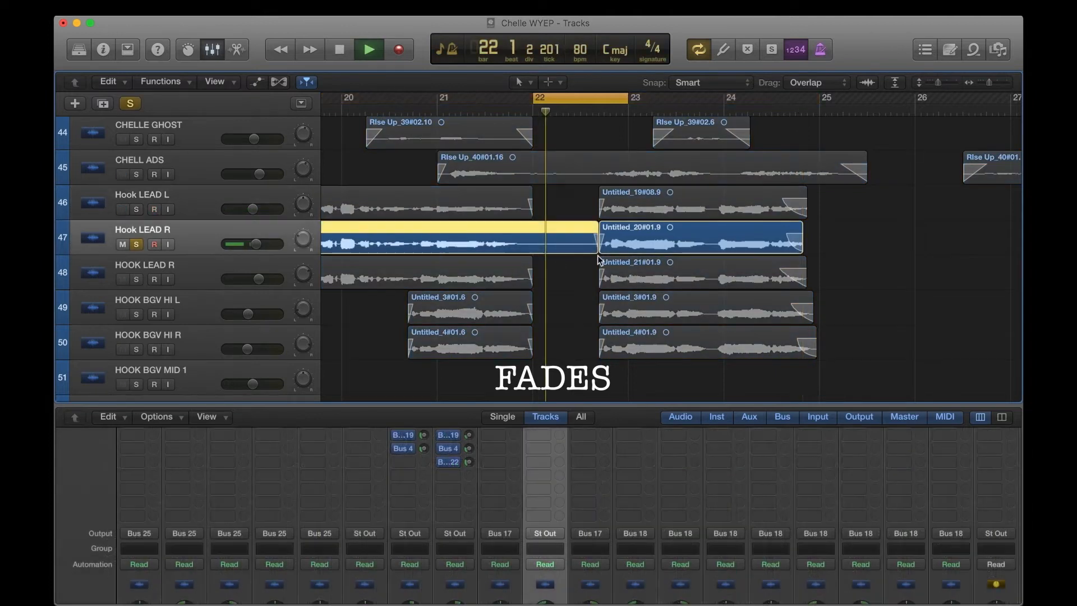
# - Stop playback, split the overlong Hook LEAD R region on track 47 at bar 22, and delete the leftover part before the next region
pyautogui.press('space')
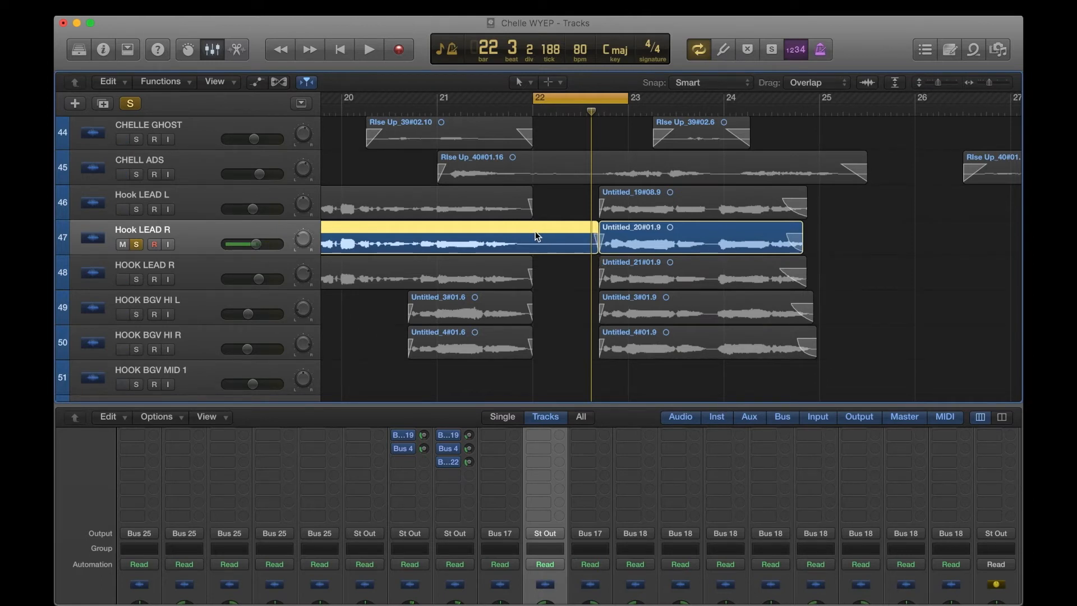
pyautogui.press('t')
pyautogui.press('i')
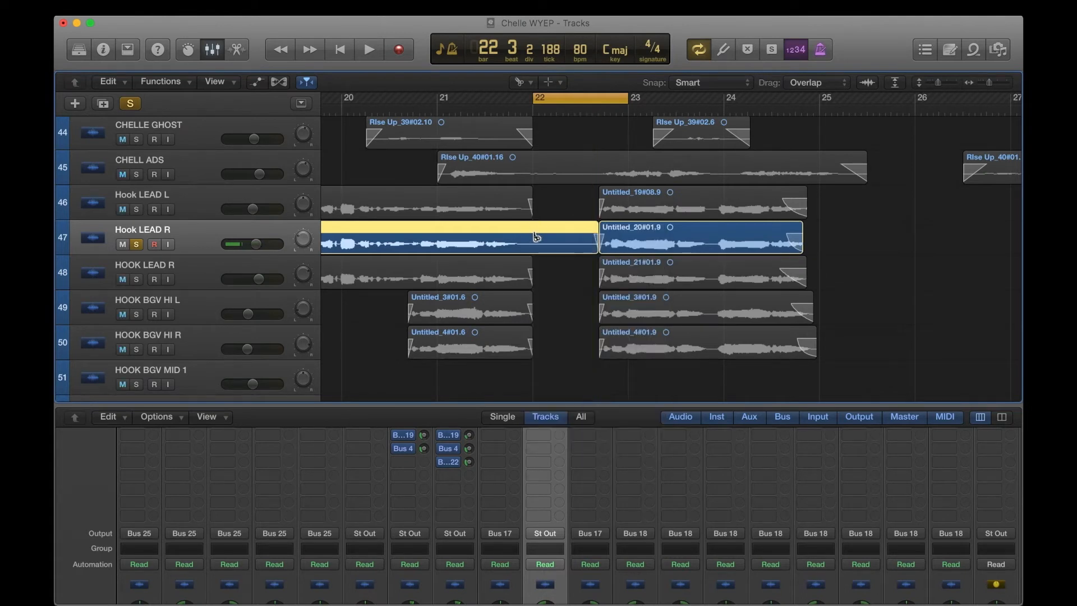
pyautogui.click(534, 233)
pyautogui.press('t')
pyautogui.press('t')
pyautogui.press('Delete')
# - Add a short fade-out with the Fade Tool at the track 47 region's end at bar 22, and unsolo the track
pyautogui.press('t')
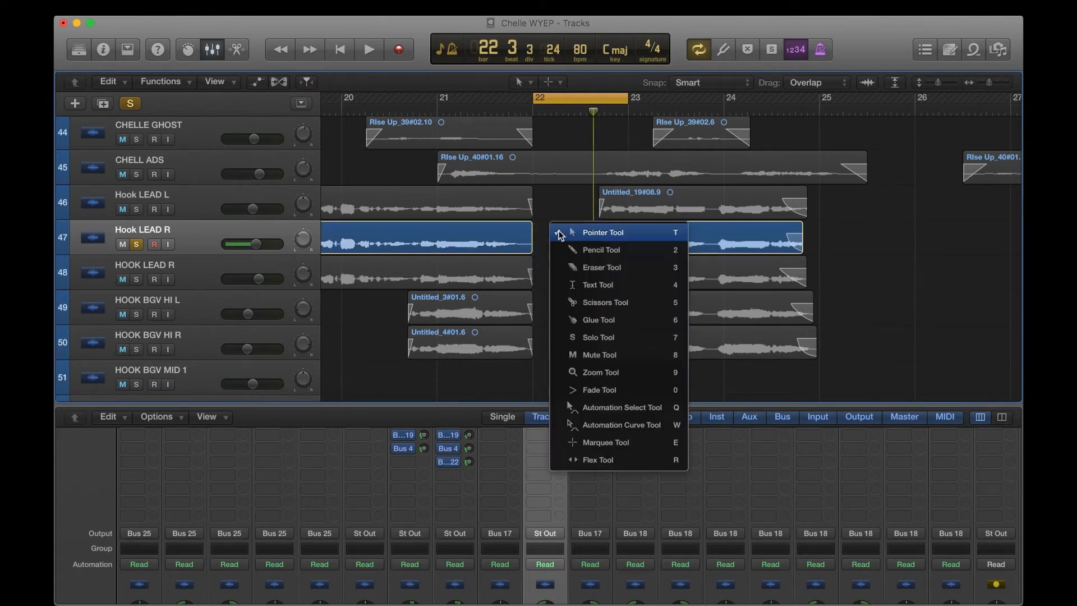
pyautogui.click(621, 392)
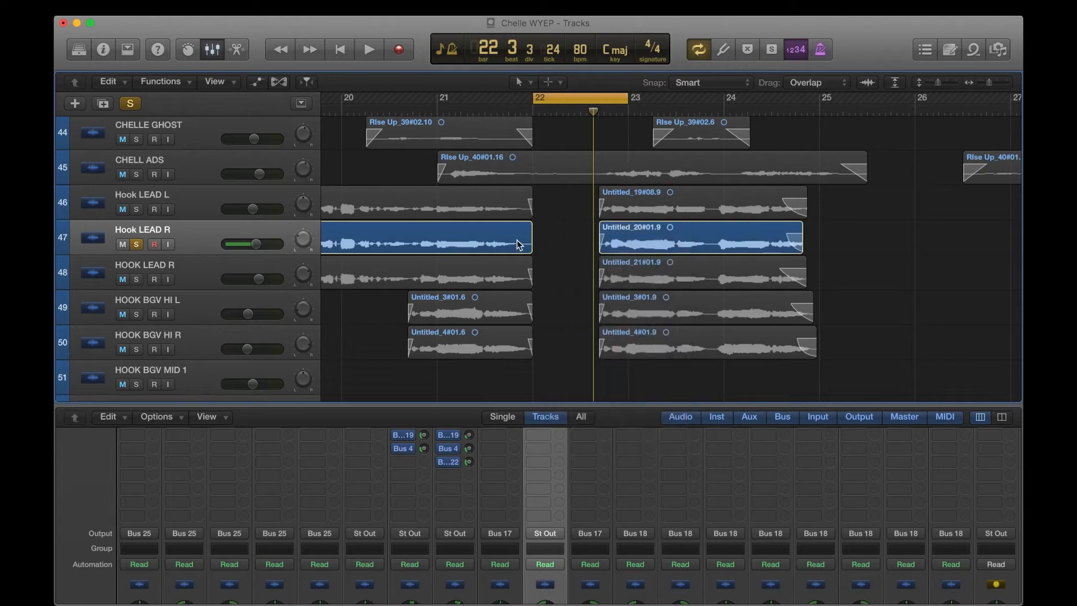
pyautogui.moveTo(532, 241); pyautogui.dragTo(528, 240)
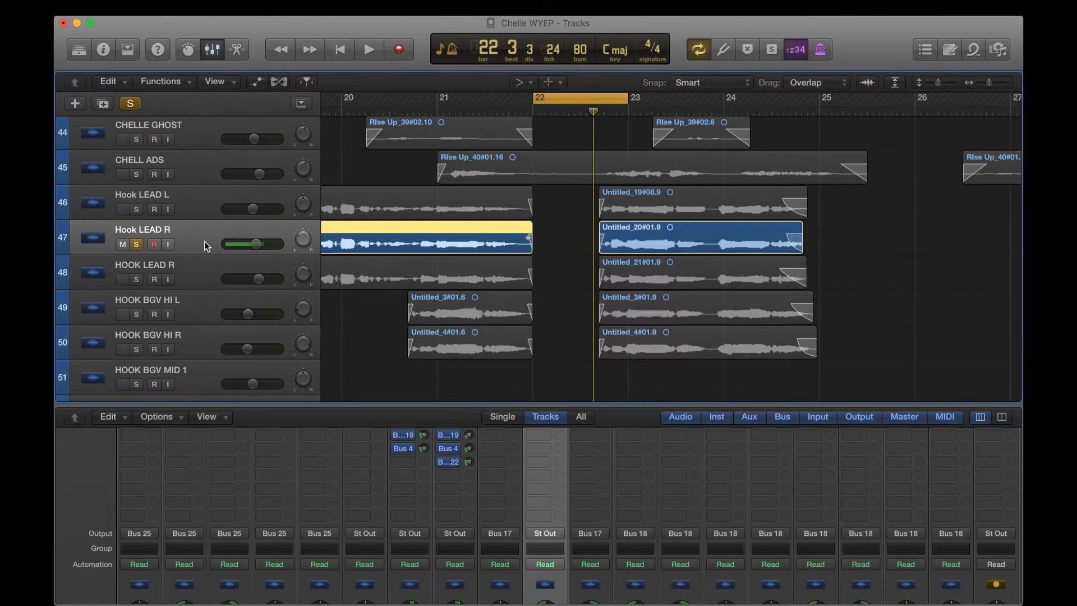
pyautogui.click(136, 244)
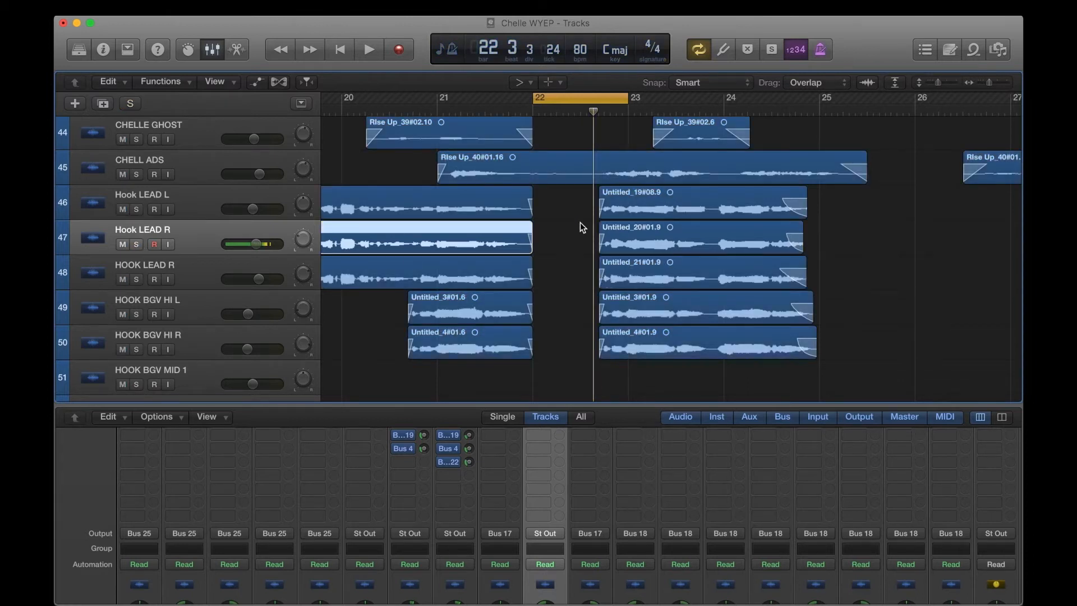
# - Solo Hook LEAD L and route the output of Hook LEAD R on track 47 to Bus 17 (HOOK LEAD)
pyautogui.scroll(5, 580, 225)
pyautogui.scroll(-10, 580, 226)
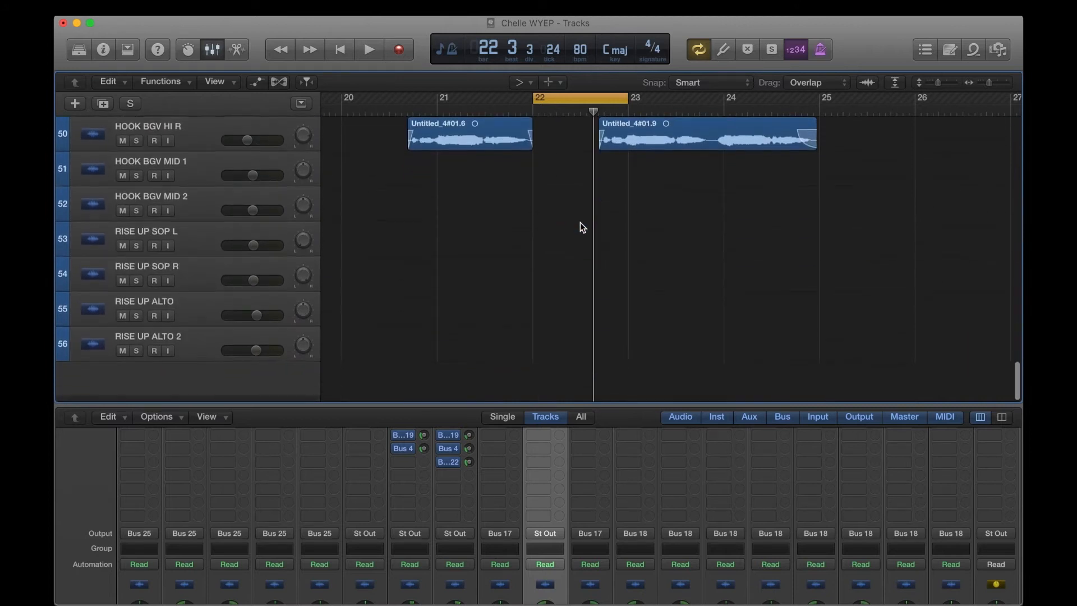
pyautogui.scroll(5, 580, 297)
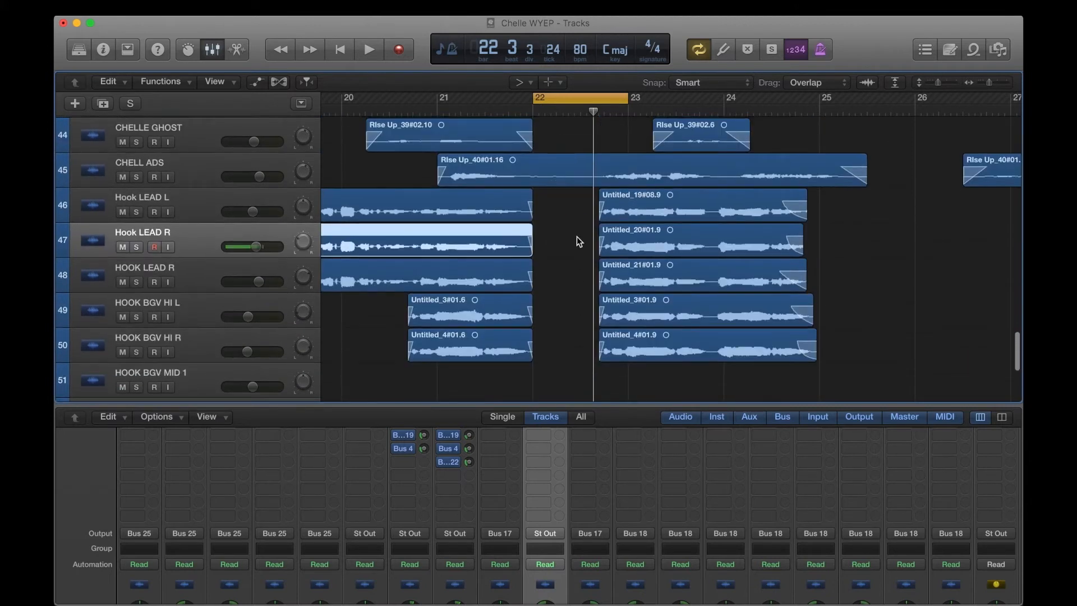
pyautogui.press('super+Left')
pyautogui.press('super+Left')
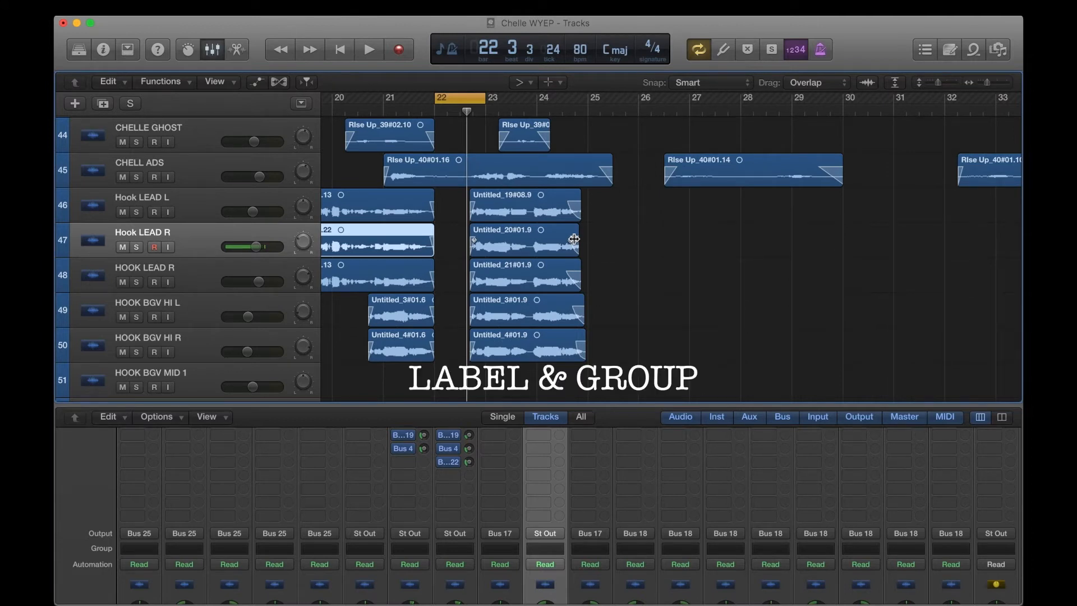
pyautogui.click(136, 212)
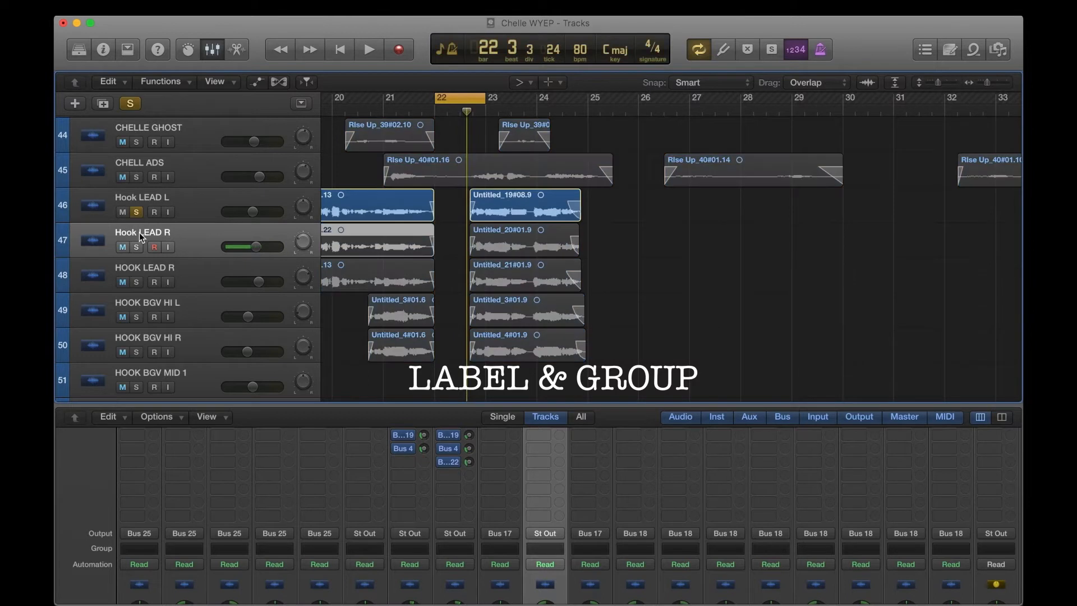
pyautogui.click(547, 532)
pyautogui.moveTo(568, 561)
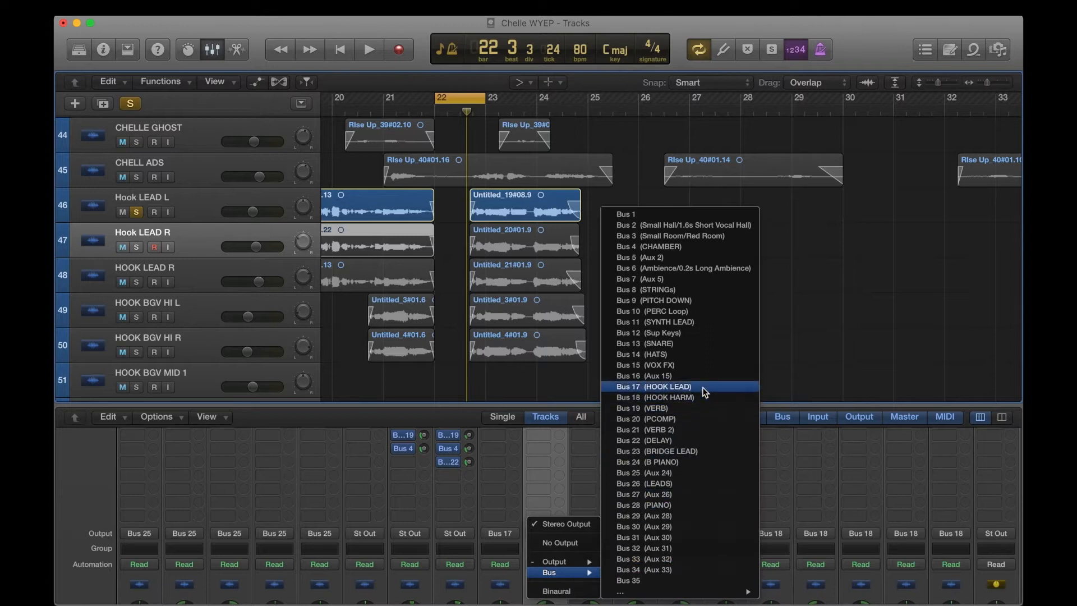
pyautogui.click(702, 387)
# - Solo tracks 47 and 48 too, and audition the three hook leads over a cycle range from about bar 19 to 22
pyautogui.click(136, 247)
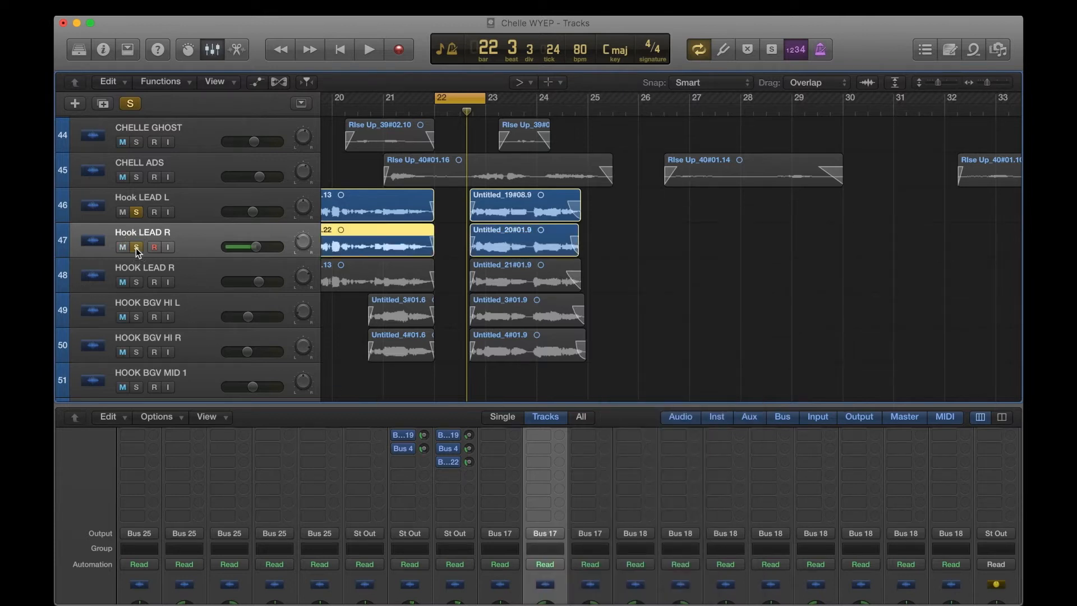
pyautogui.click(136, 282)
pyautogui.hscroll(-3, 287, 281)
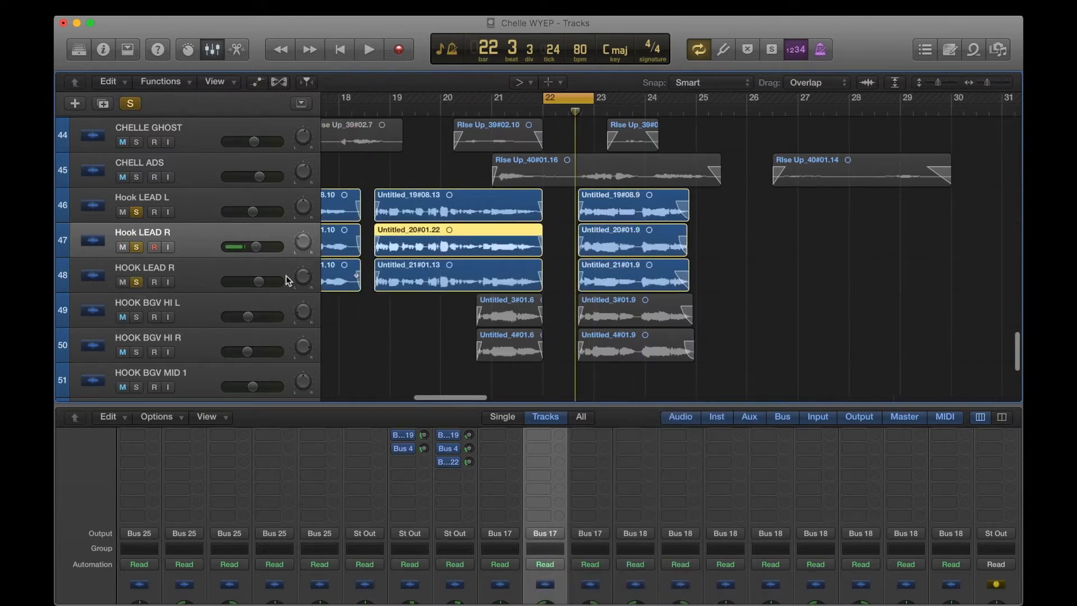
pyautogui.moveTo(555, 98)
pyautogui.mouseDown()
pyautogui.moveTo(390, 100)
pyautogui.moveTo(540, 104)
pyautogui.mouseUp()
pyautogui.press('space')
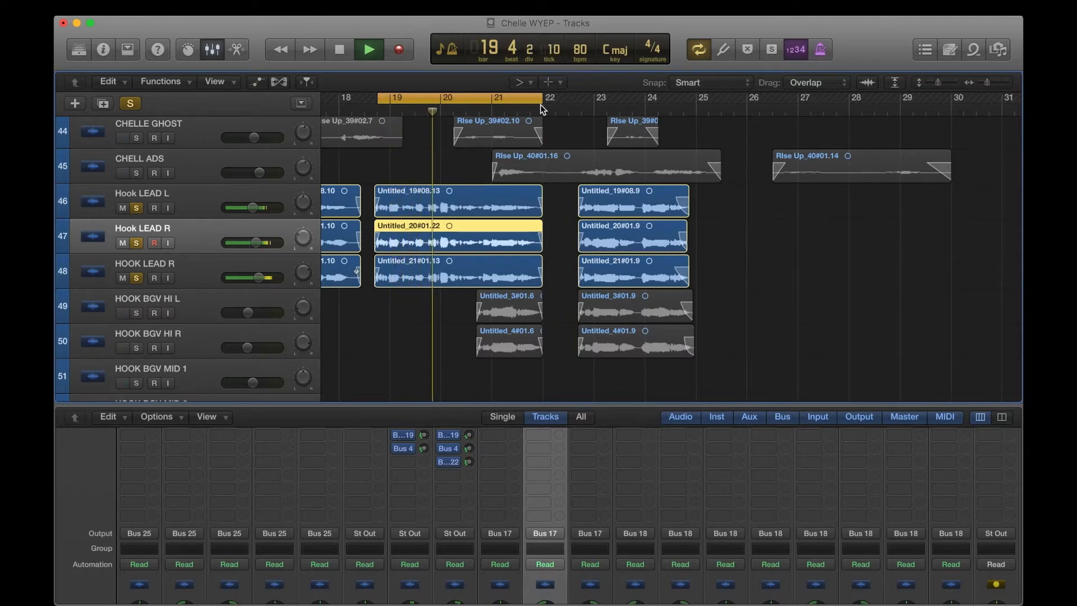
pyautogui.press('space')
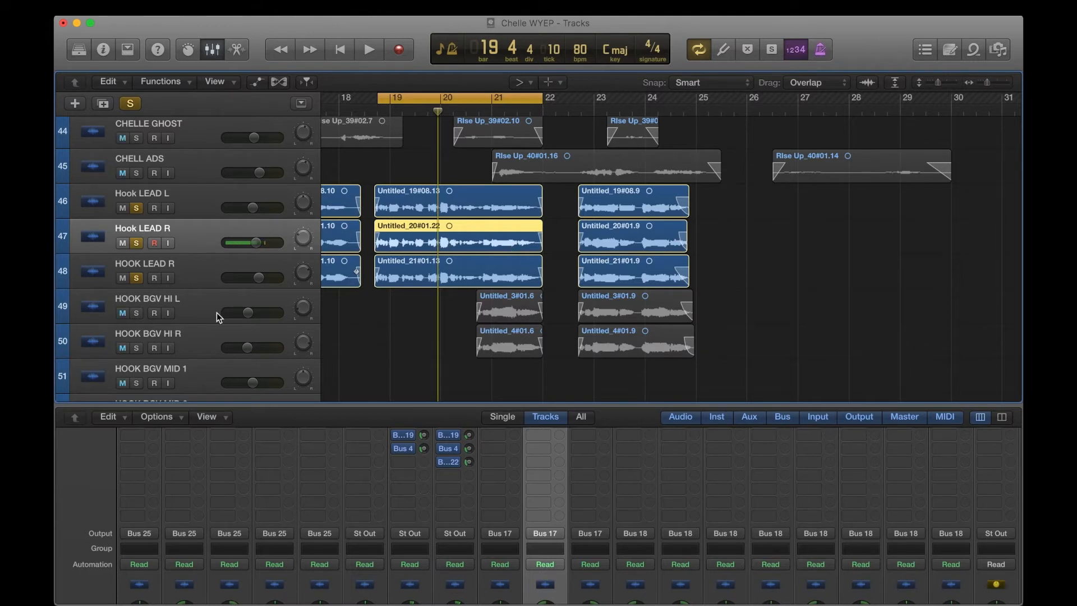
# - Solo HOOK BGV HI L and HOOK BGV HI R, and unsolo the three hook lead tracks
pyautogui.click(201, 314)
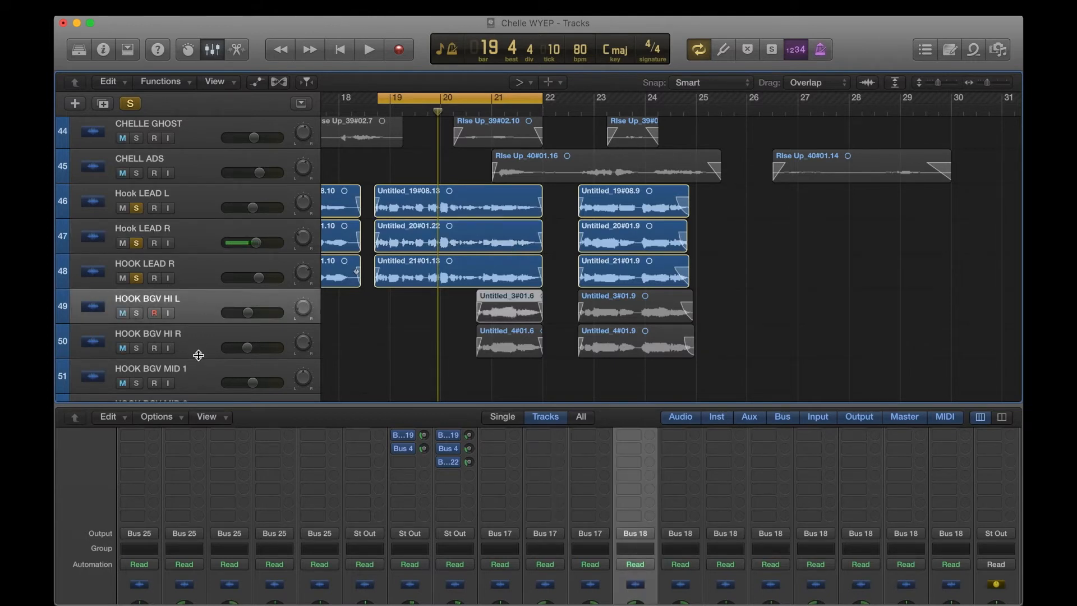
pyautogui.click(136, 313)
pyautogui.click(137, 348)
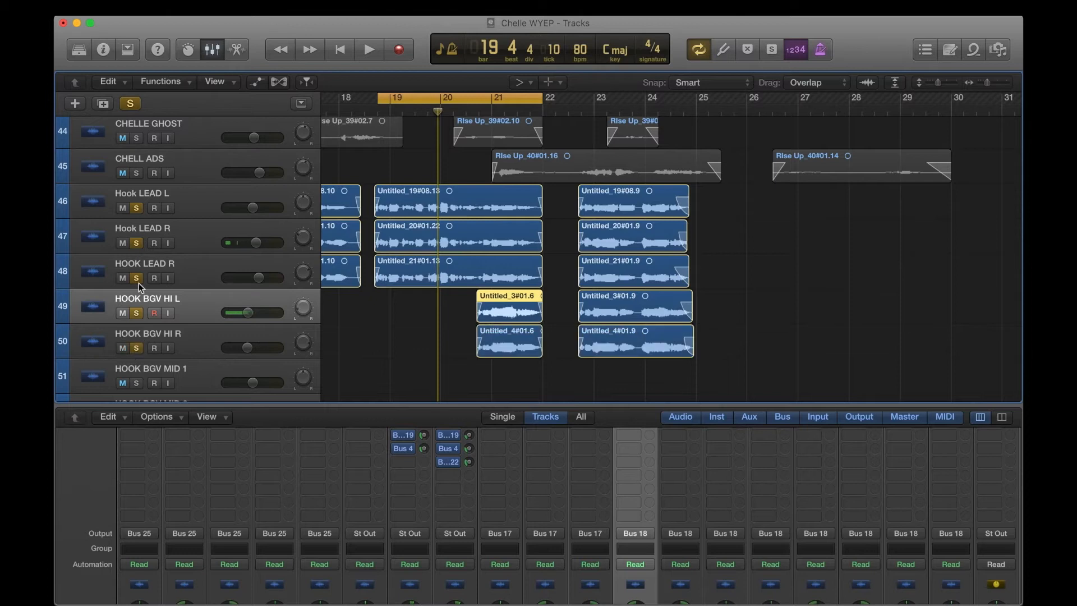
pyautogui.click(136, 243)
pyautogui.click(136, 278)
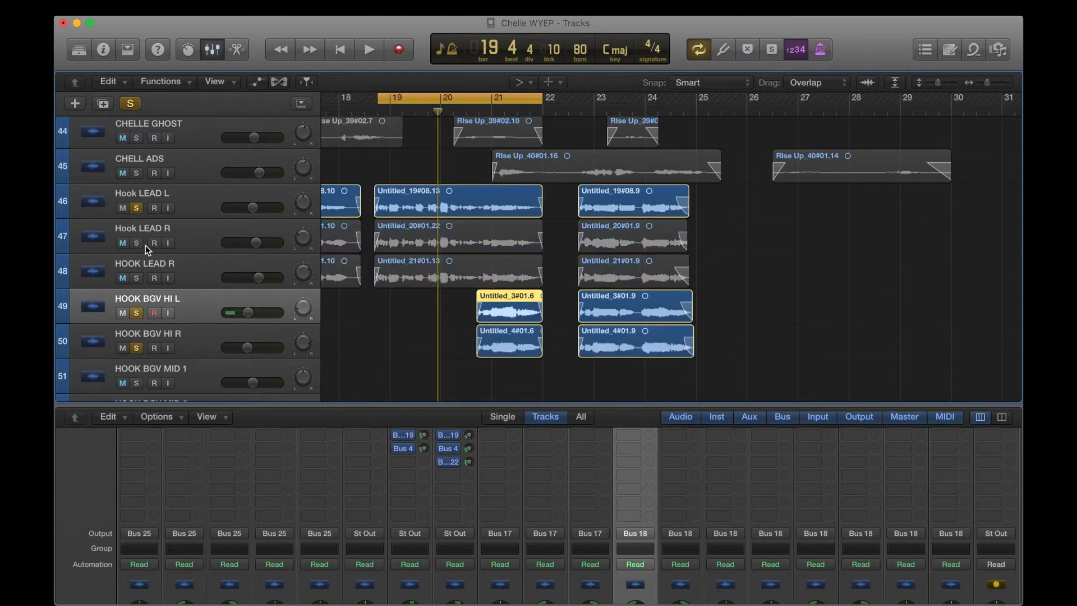
pyautogui.click(137, 208)
# - Move the cycle range to about bars 20 to 23 and audition the soloed high background vocals
pyautogui.press('space')
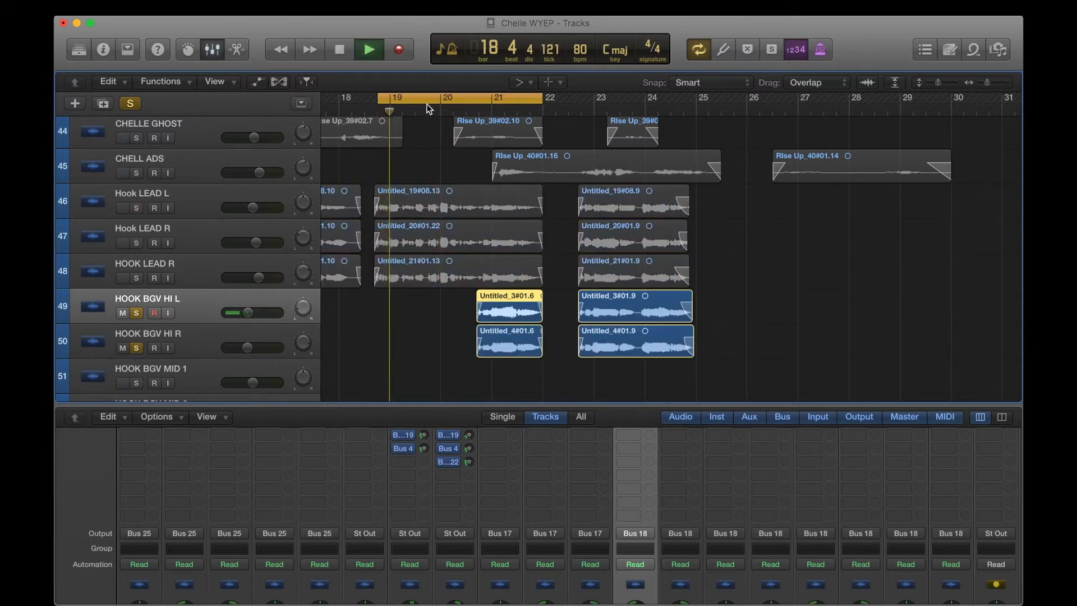
pyautogui.moveTo(423, 98); pyautogui.dragTo(509, 101)
pyautogui.press('space')
pyautogui.press('space')
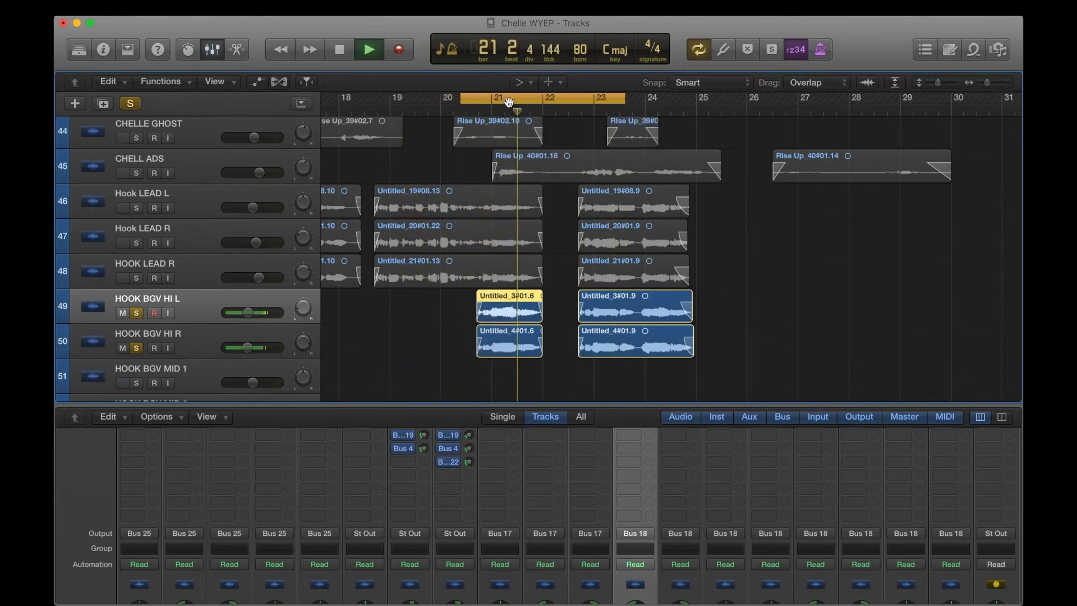
pyautogui.press('space')
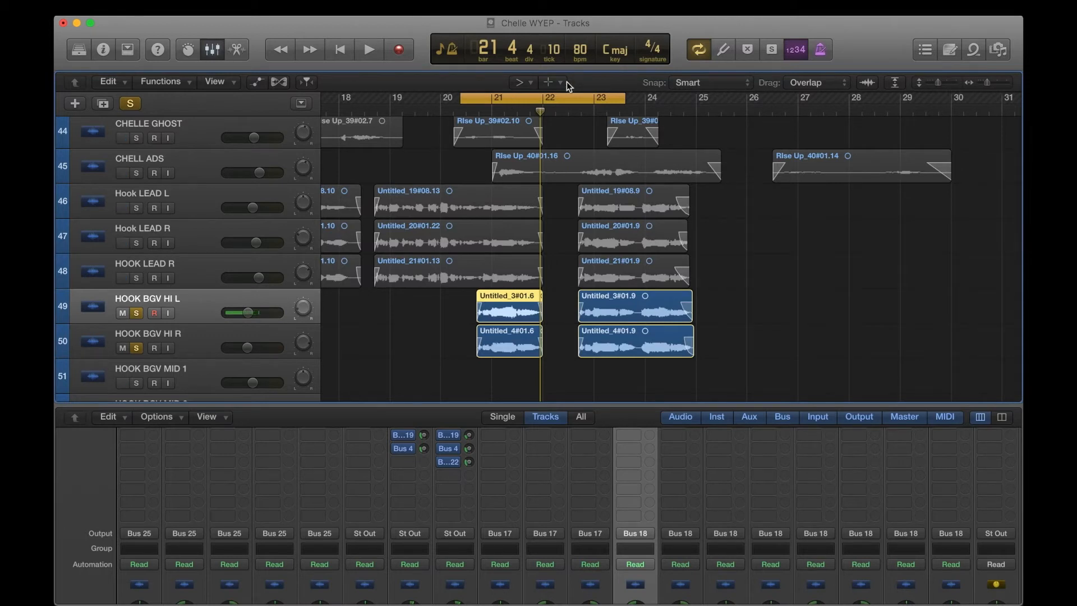
# - Extend the cycle range over the whole first hook, from about bar 16 to bar 25
pyautogui.press('super+Left')
pyautogui.press('super+Left')
pyautogui.press('super+Left')
pyautogui.press('super+Left')
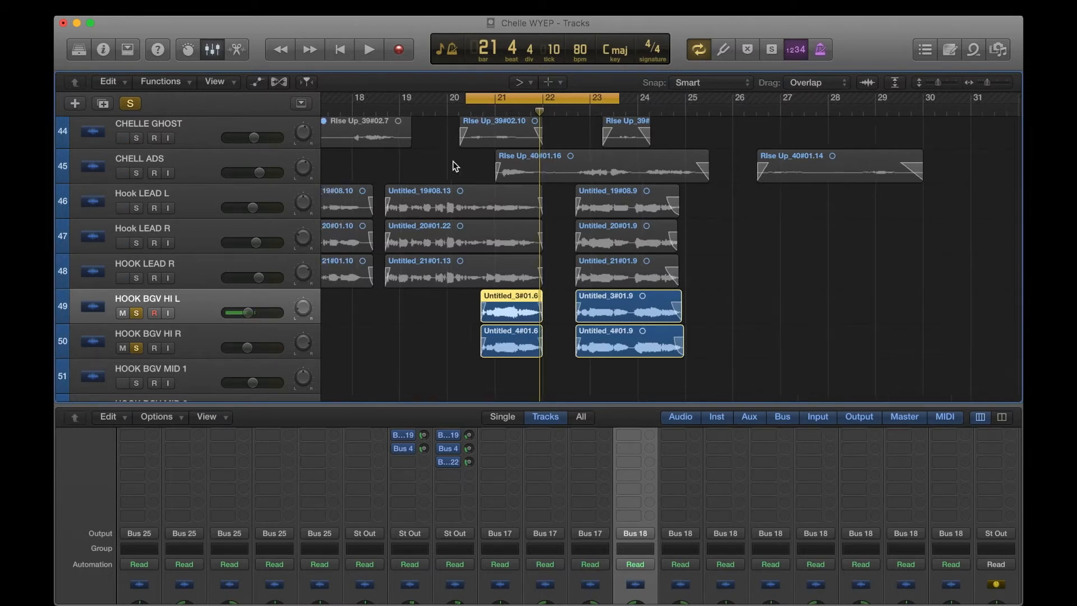
pyautogui.moveTo(517, 99); pyautogui.dragTo(465, 99)
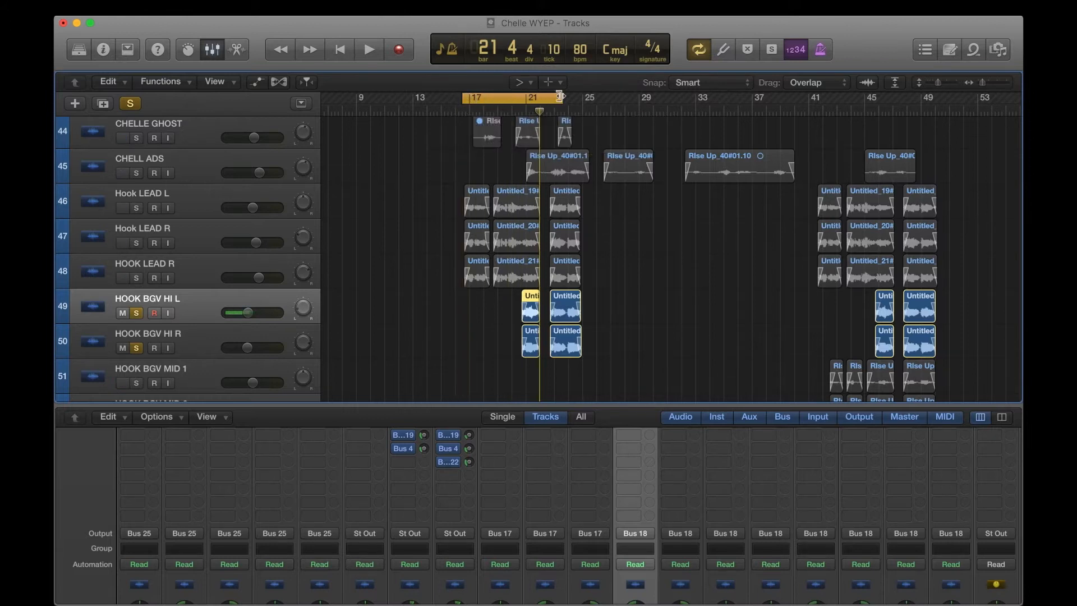
pyautogui.moveTo(562, 99); pyautogui.dragTo(575, 100)
# - Enlarge the mixer area, then select and solo the three hook lead tracks 46 to 48 together
pyautogui.click(195, 211)
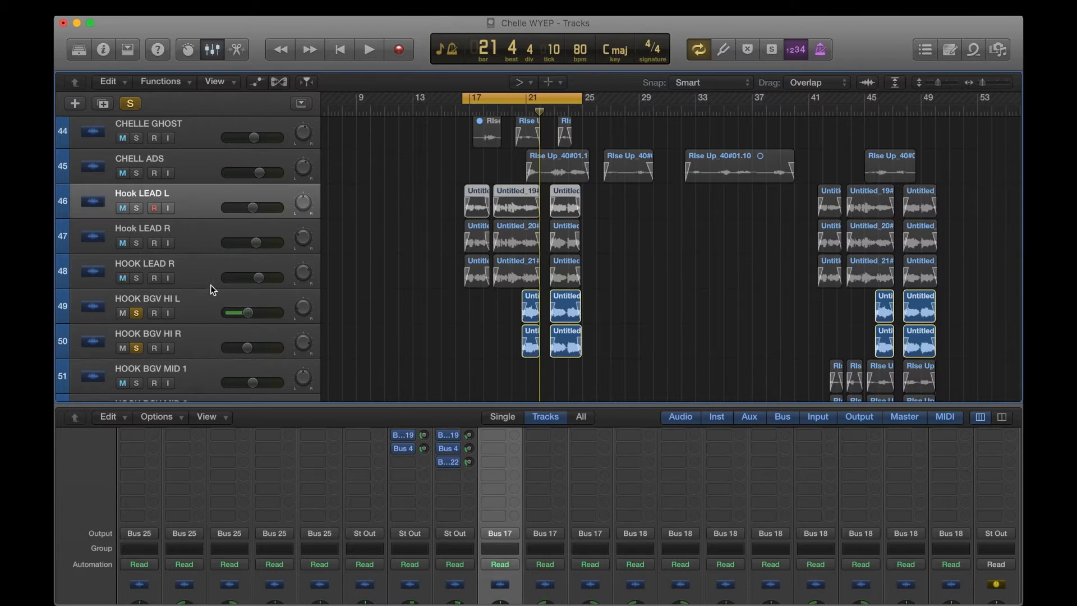
pyautogui.moveTo(397, 404); pyautogui.dragTo(402, 319)
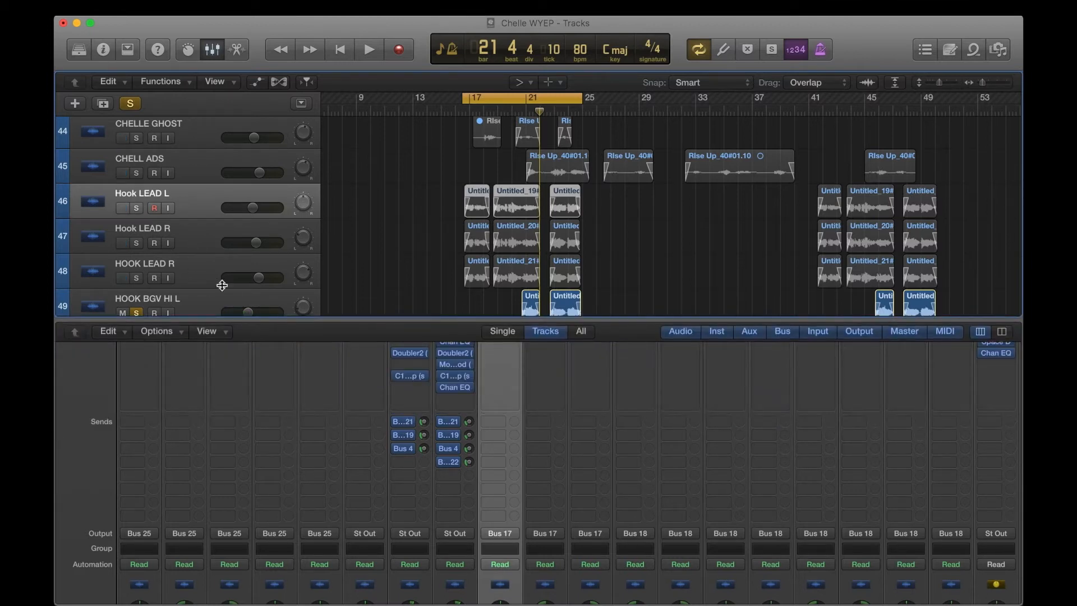
pyautogui.click(191, 212)
pyautogui.keyDown('shift'); pyautogui.click(197, 265); pyautogui.keyUp('shift')
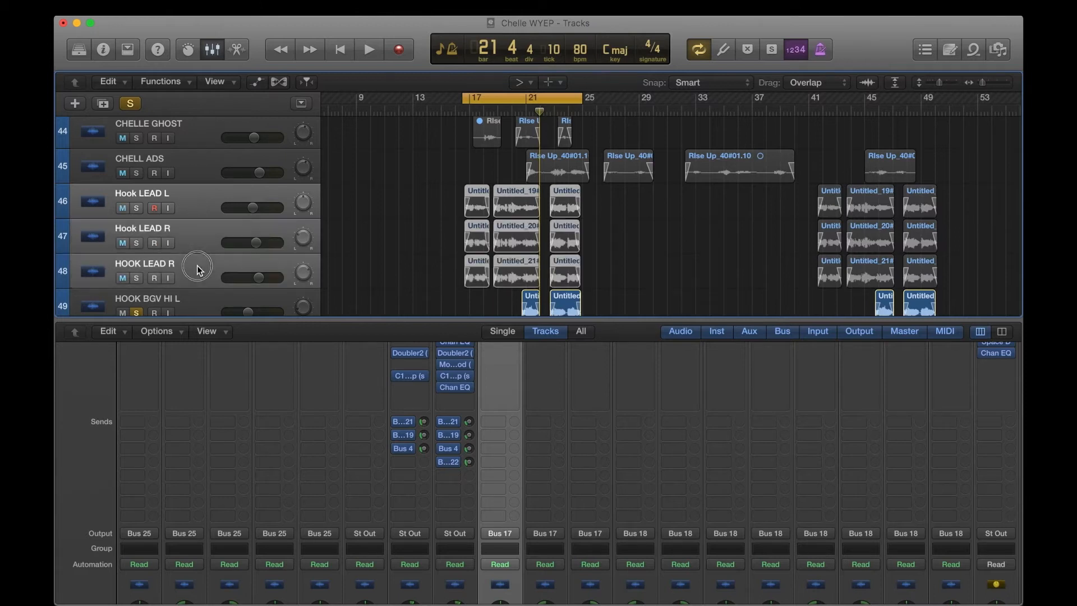
pyautogui.click(137, 206)
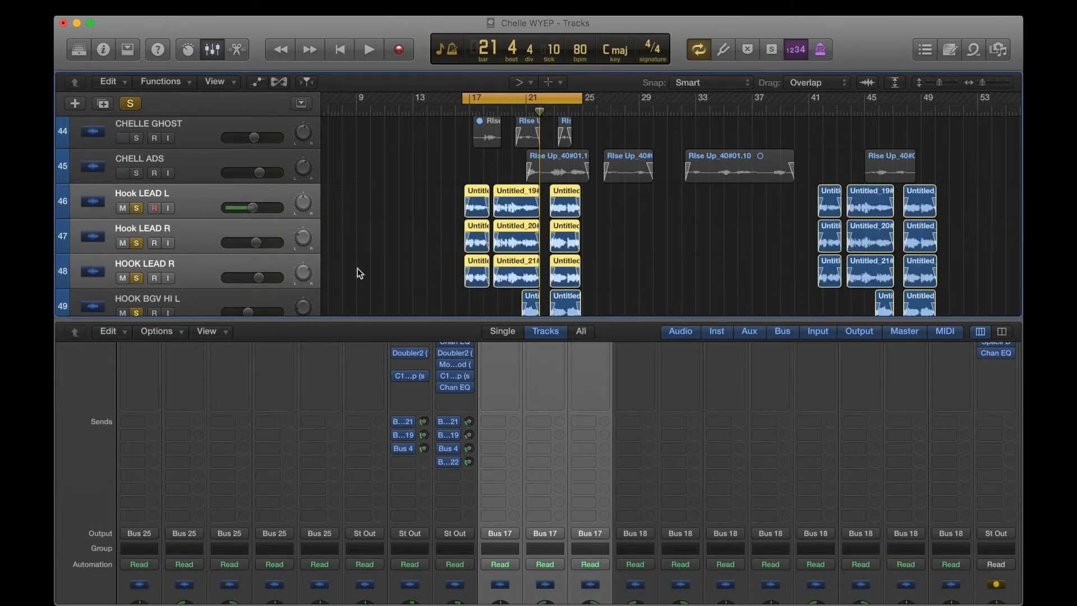
# - Unsolo the two HOOK BGV HI tracks and show the Audio FX inserts of the hook lead channels in the mixer
pyautogui.scroll(-2, 431, 273)
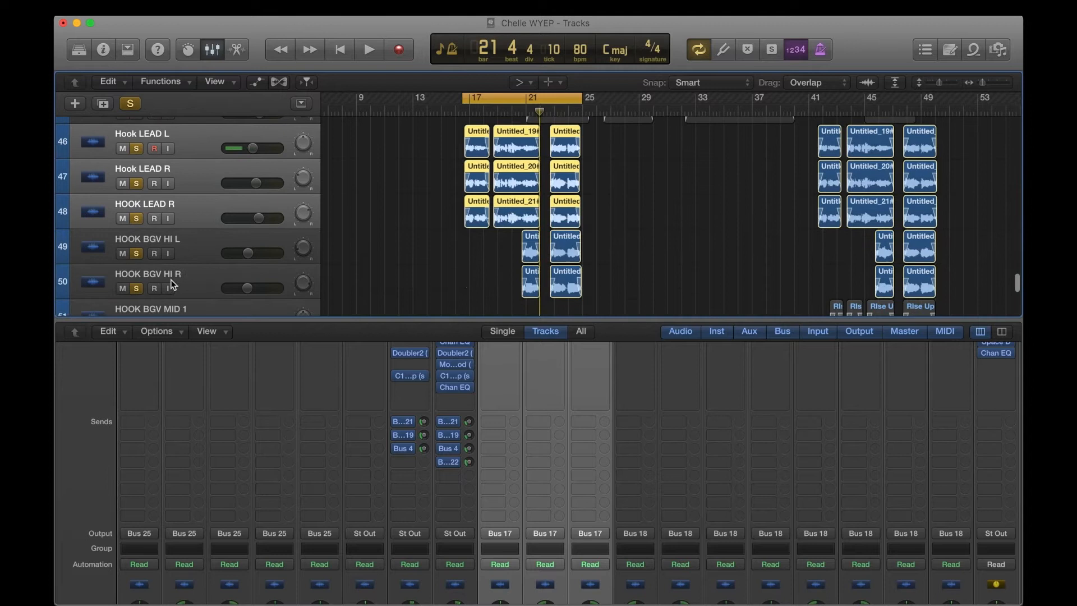
pyautogui.click(136, 254)
pyautogui.click(136, 289)
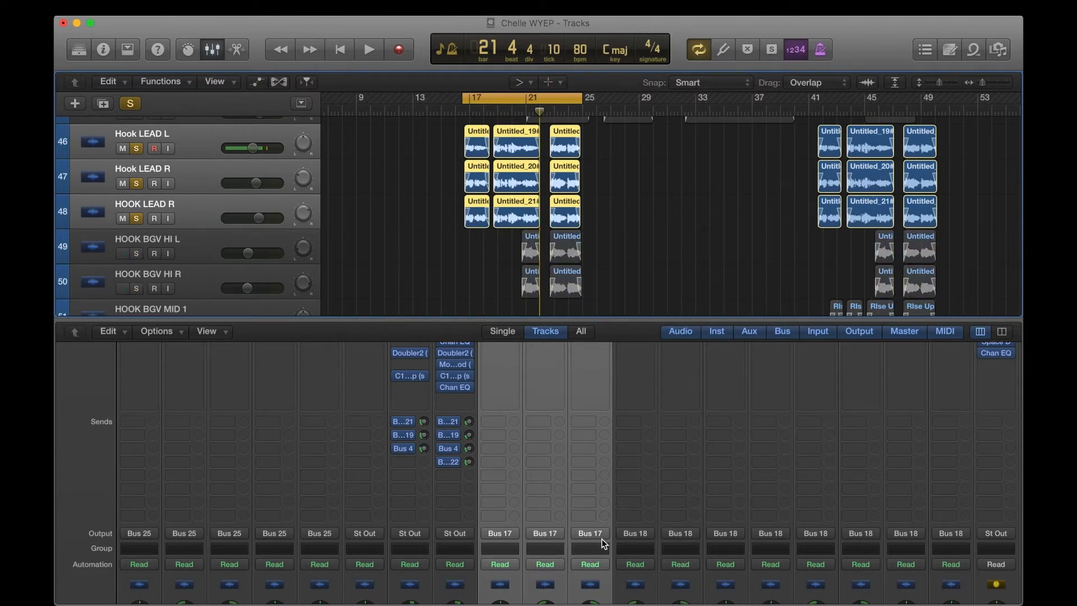
pyautogui.scroll(5, 567, 506)
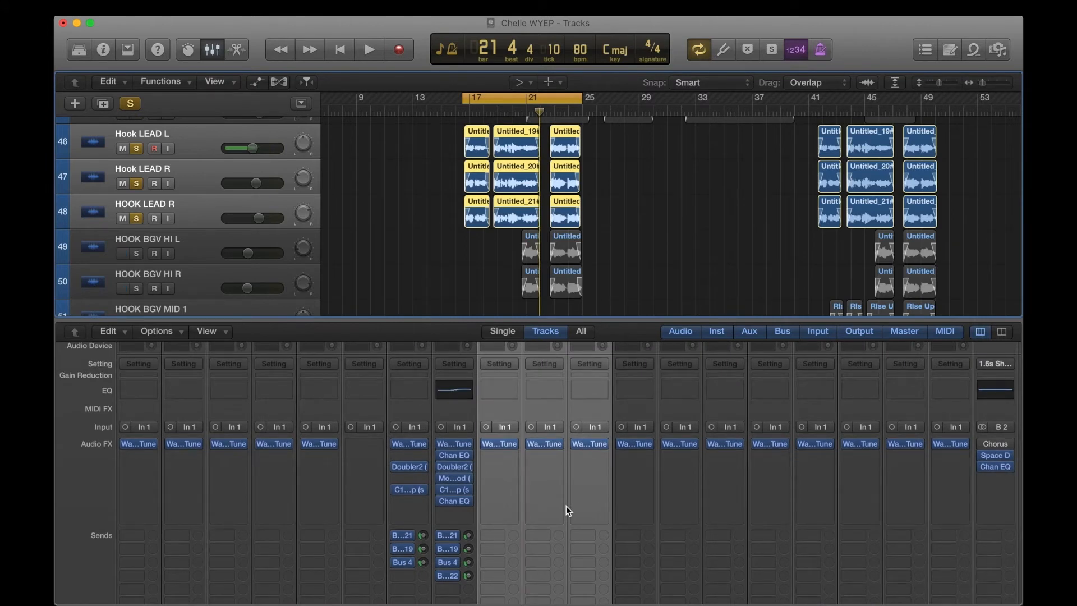
# - Look through the mixer's aux channels to review the effects and sends on the vocal buses
pyautogui.scroll(-10, 566, 539)
pyautogui.hscroll(10, 766, 553)
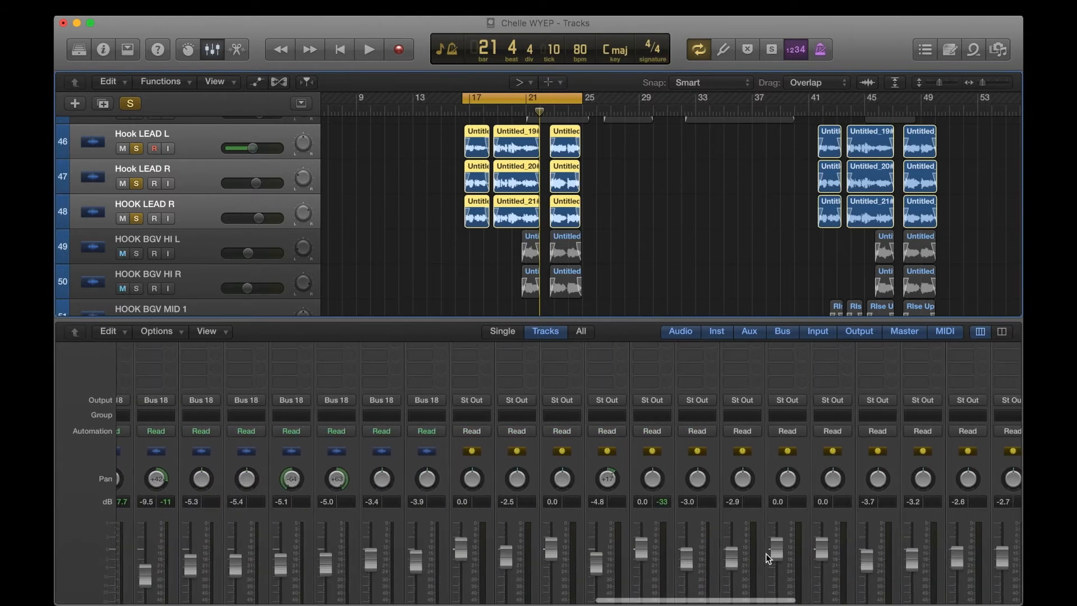
pyautogui.scroll(-5, 765, 553)
pyautogui.hscroll(5, 766, 553)
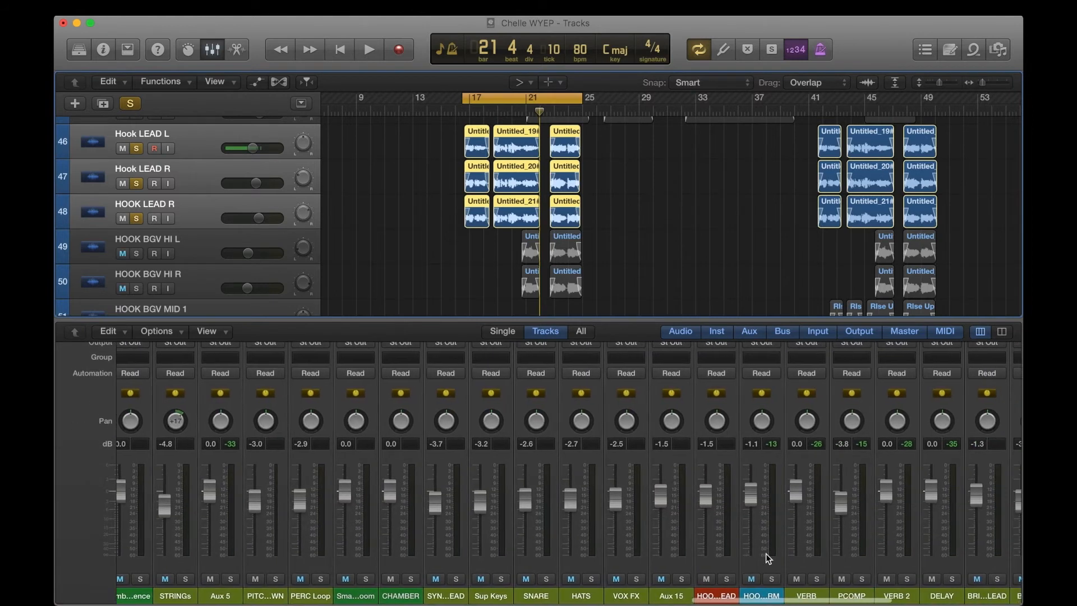
pyautogui.scroll(10, 701, 436)
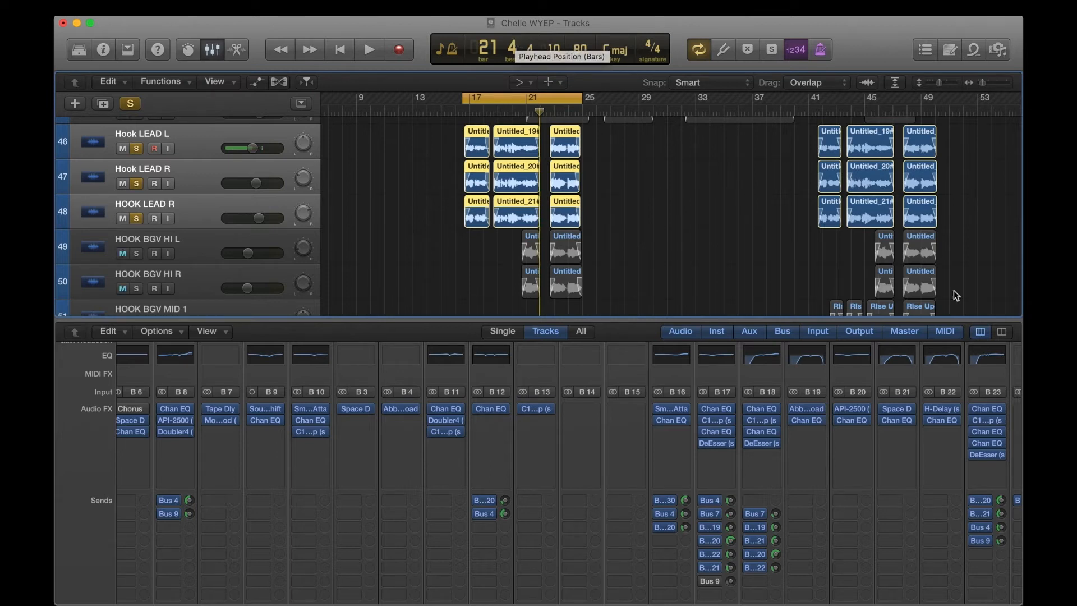
pyautogui.hscroll(10, 866, 405)
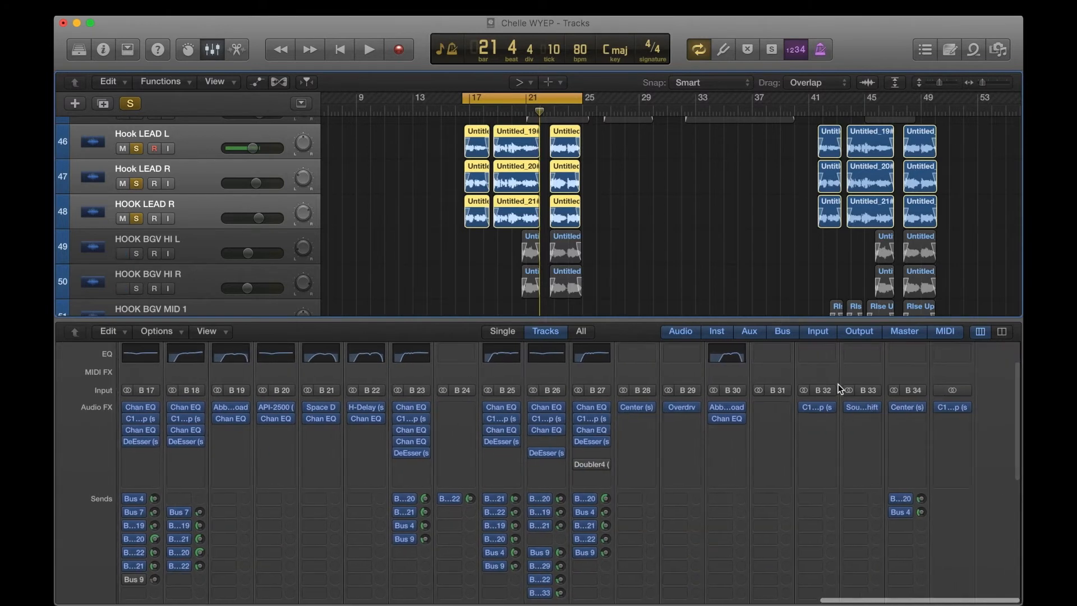
# - Reduce the track height to a compact overview and look through the whole track list
pyautogui.moveTo(939, 83); pyautogui.dragTo(922, 82)
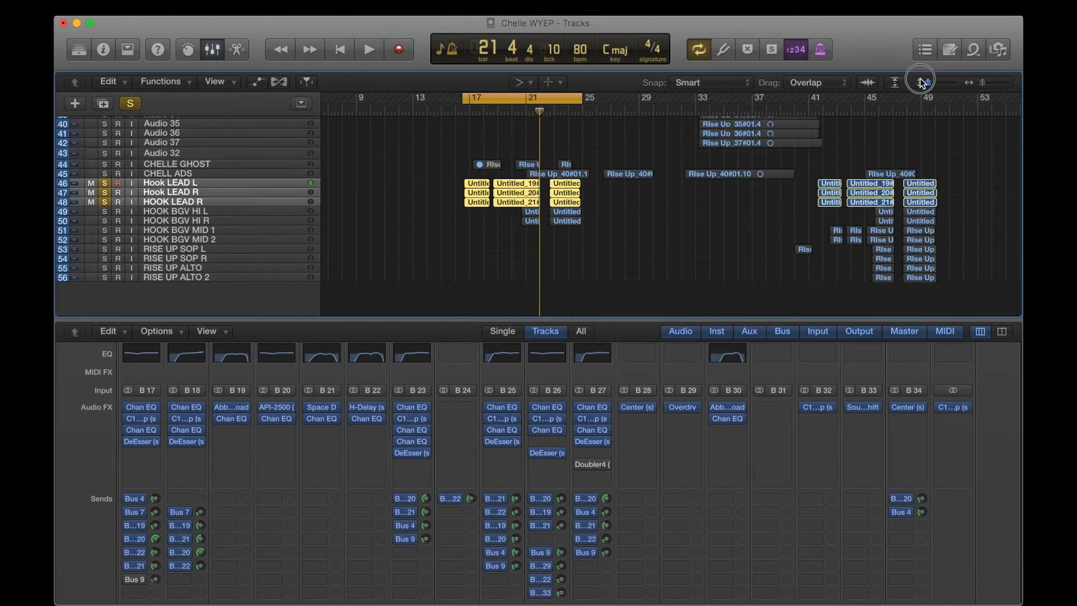
pyautogui.scroll(15, 353, 227)
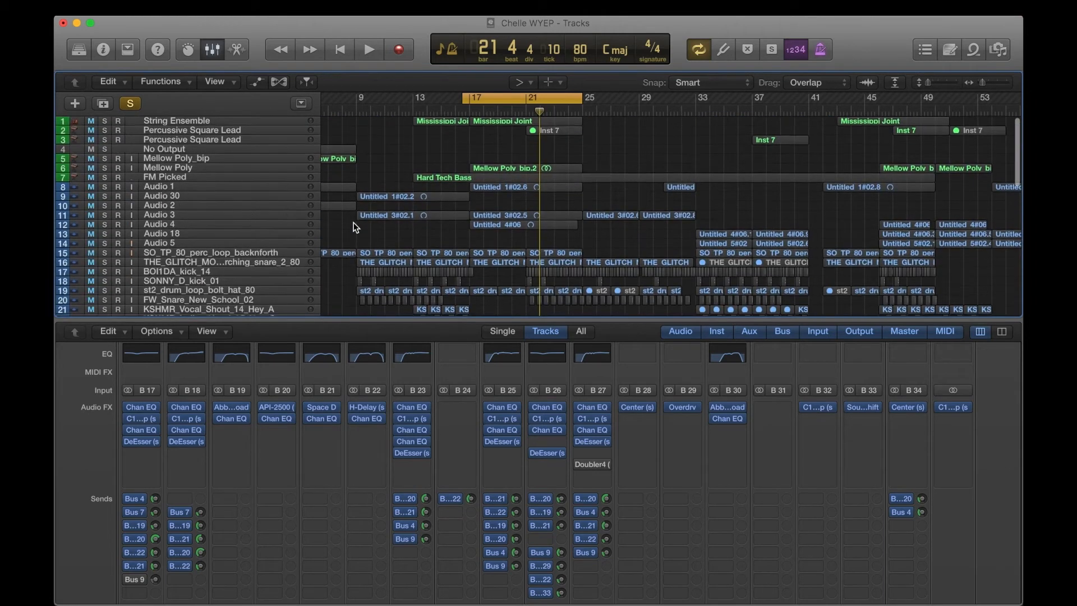
pyautogui.scroll(-6, 353, 227)
pyautogui.scroll(-8, 354, 227)
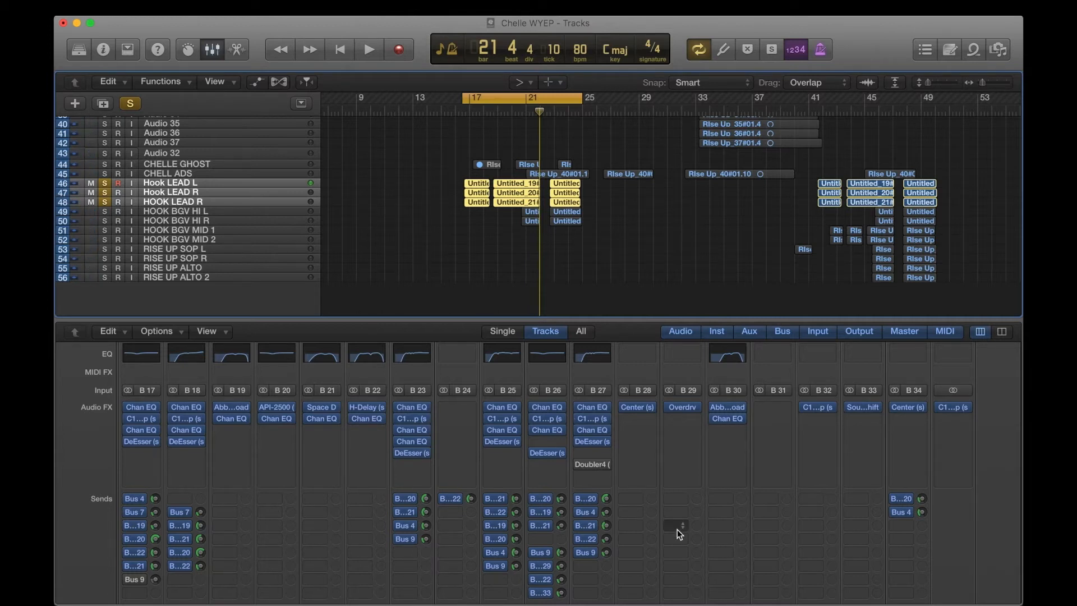
# - Show the aux faders in the mixer and briefly play the soloed hook leads to check the bus levels
pyautogui.scroll(-5, 678, 529)
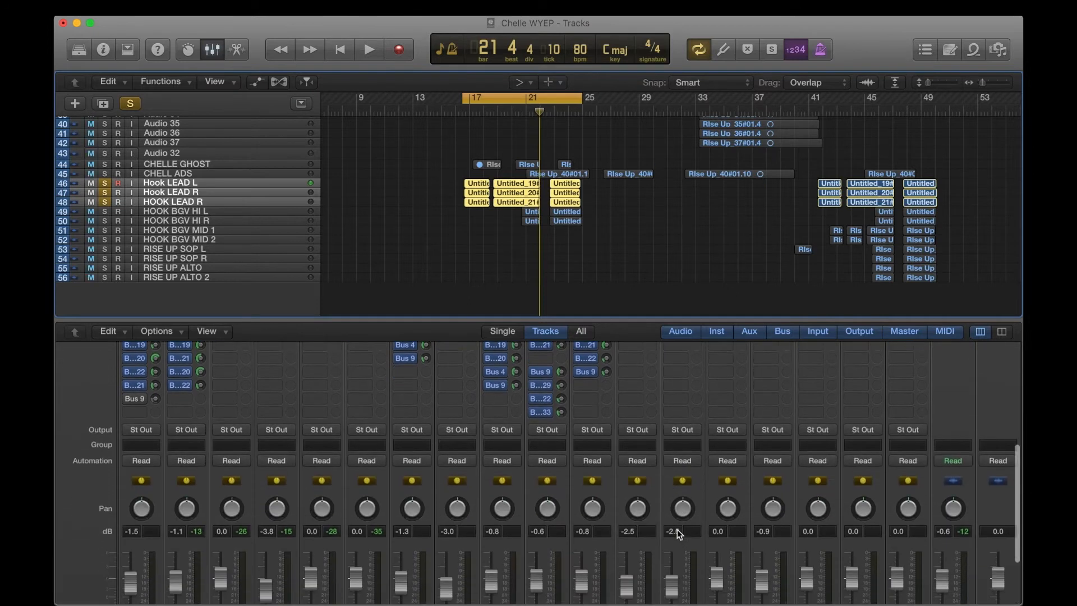
pyautogui.scroll(-3, 677, 529)
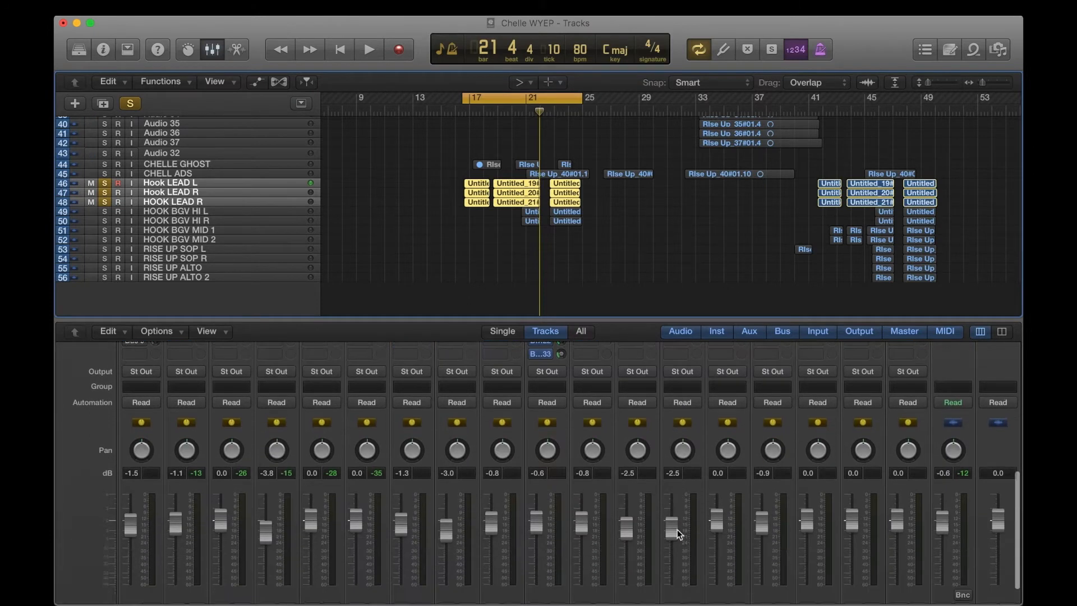
pyautogui.scroll(-2, 678, 529)
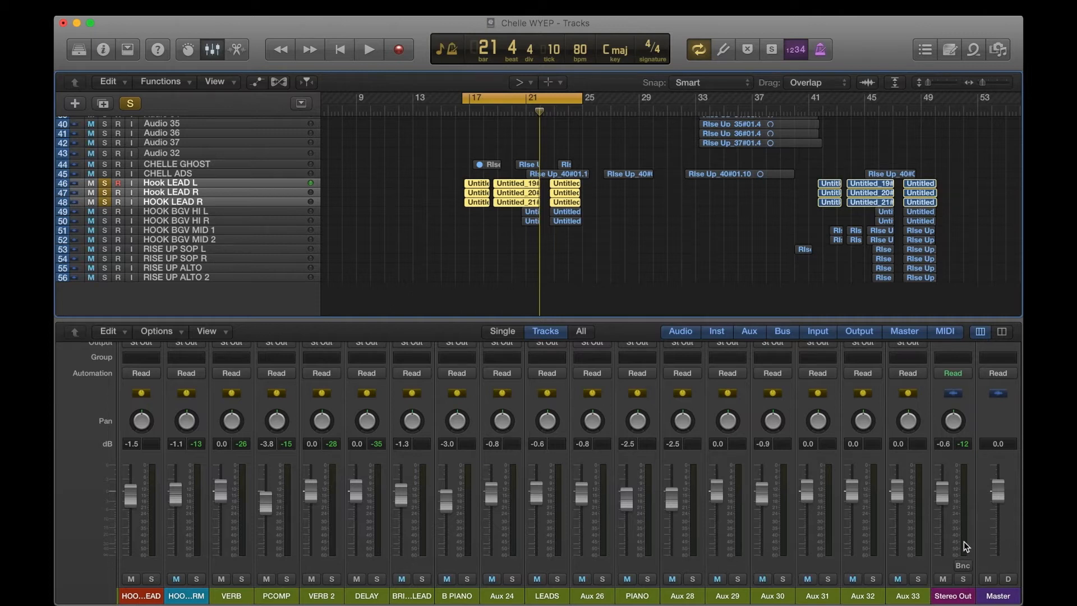
pyautogui.press('space')
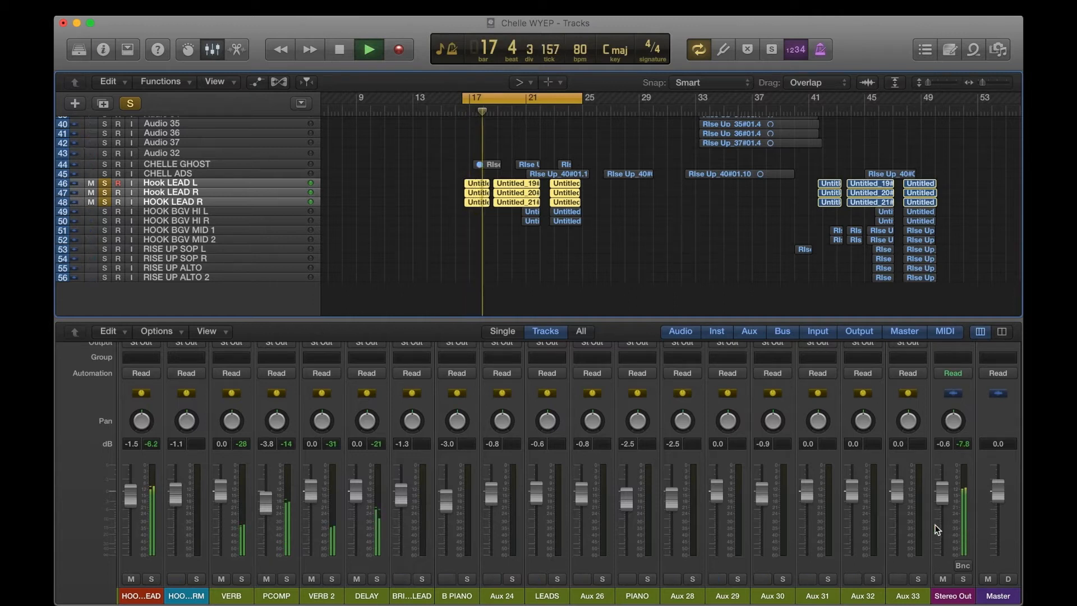
pyautogui.press('space')
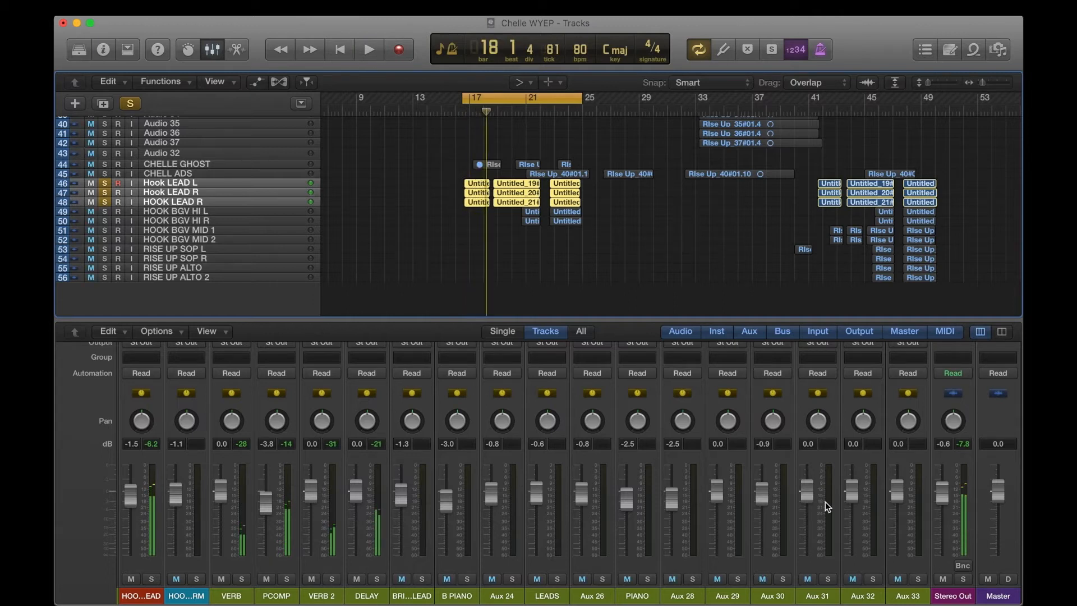
# - Bypass all Audio FX inserts and sends on the HOOK LEAD bus channel with input B 17
pyautogui.click(130, 104)
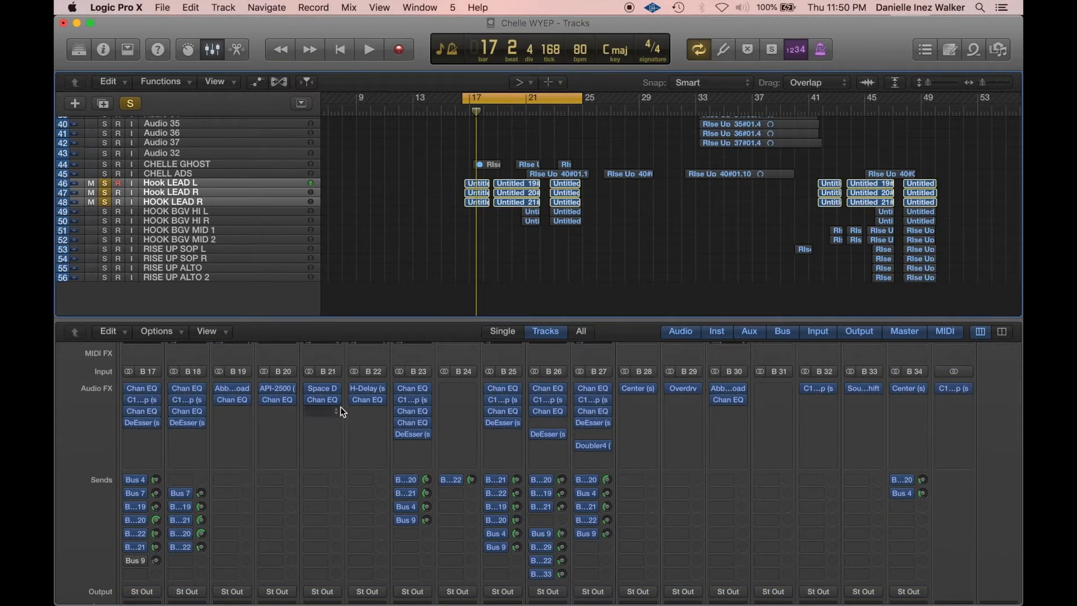
pyautogui.hscroll(-10, 341, 406)
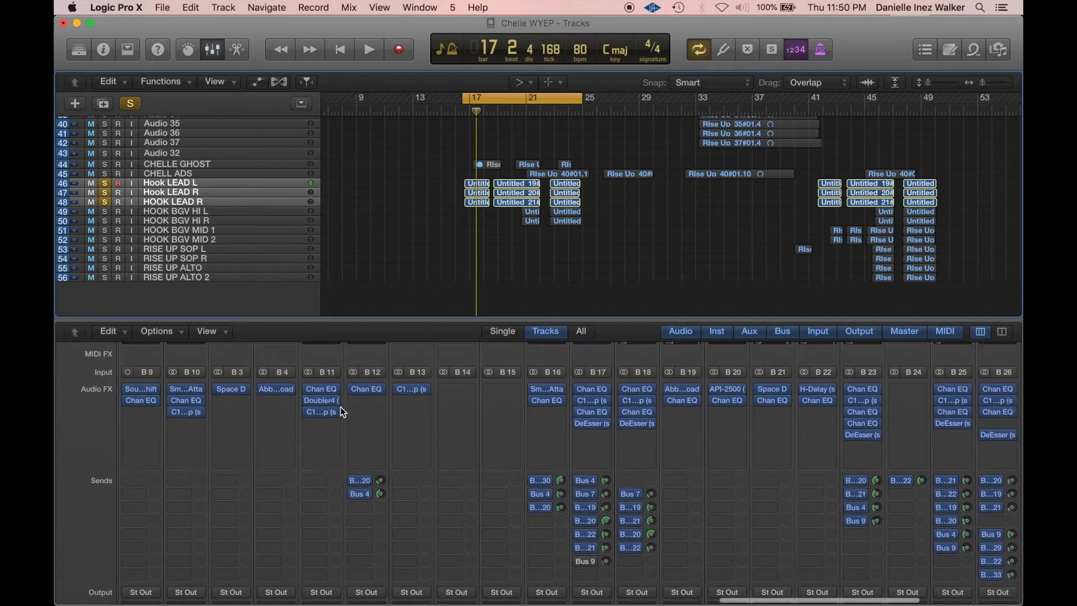
pyautogui.hscroll(-2, 341, 409)
pyautogui.hscroll(1, 341, 411)
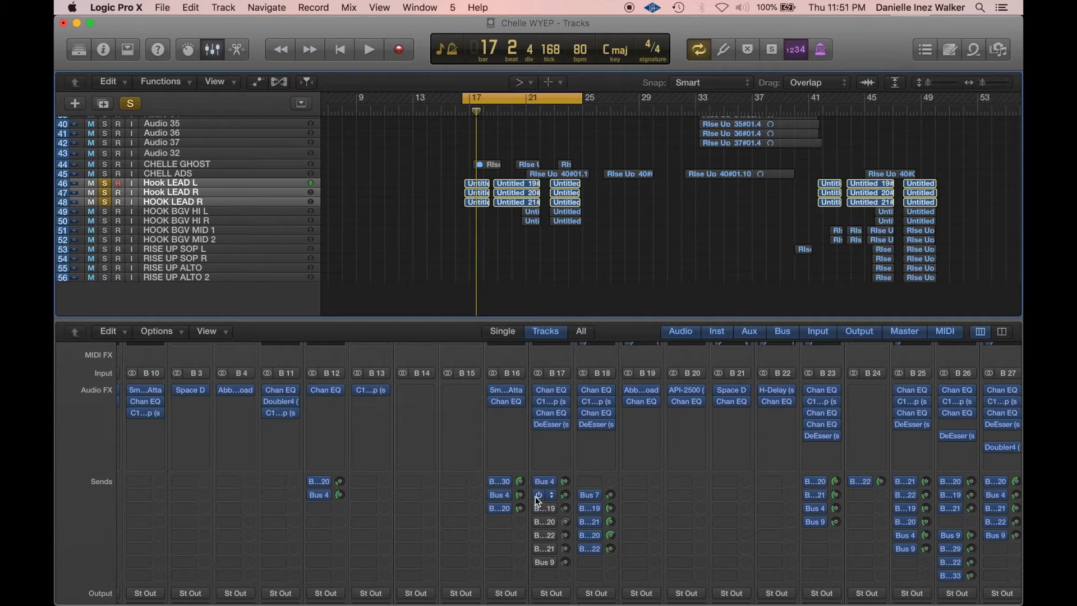
pyautogui.click(538, 424)
pyautogui.click(538, 402)
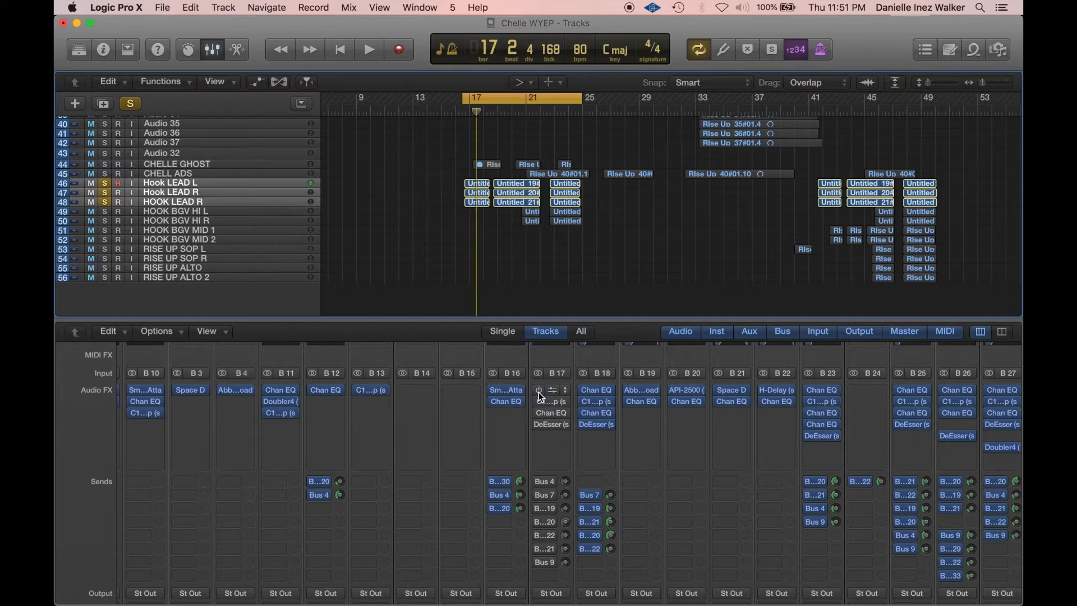
# - Audition the soloed hook leads through the cycle range without the HOOK LEAD bus effects
pyautogui.press('space')
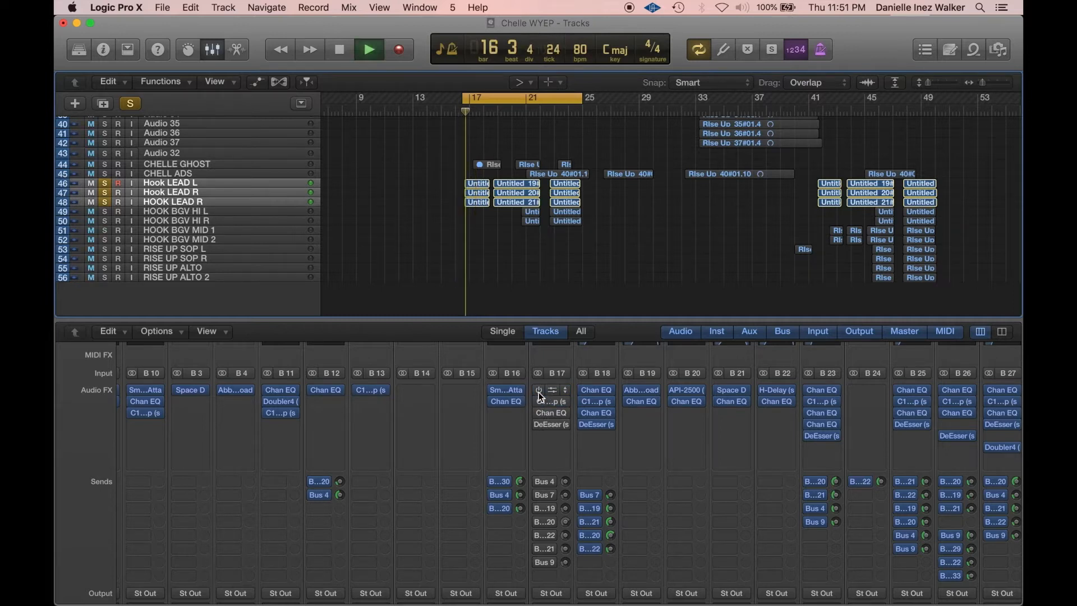
pyautogui.click(538, 391)
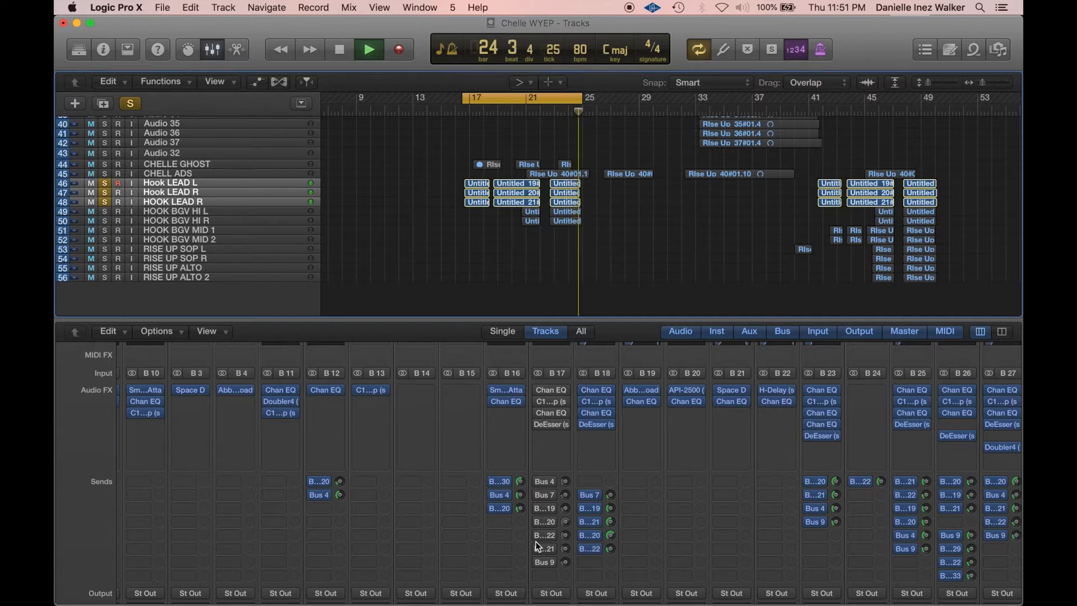
pyautogui.press('space')
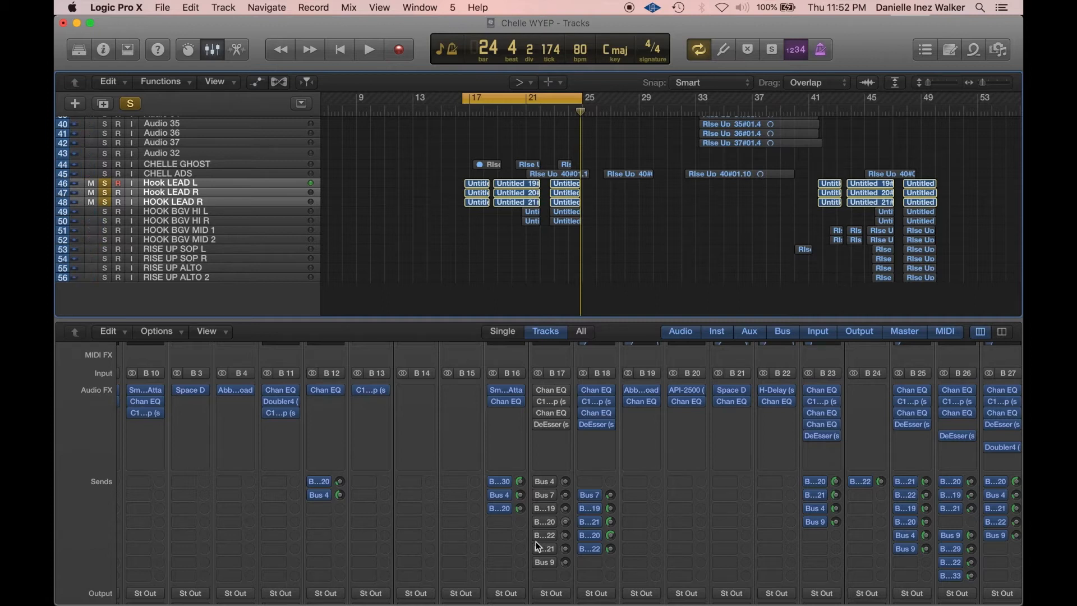
# - Inspect the first Channel EQ on the HOOK LEAD bus, toggling its power on and off
pyautogui.click(552, 390)
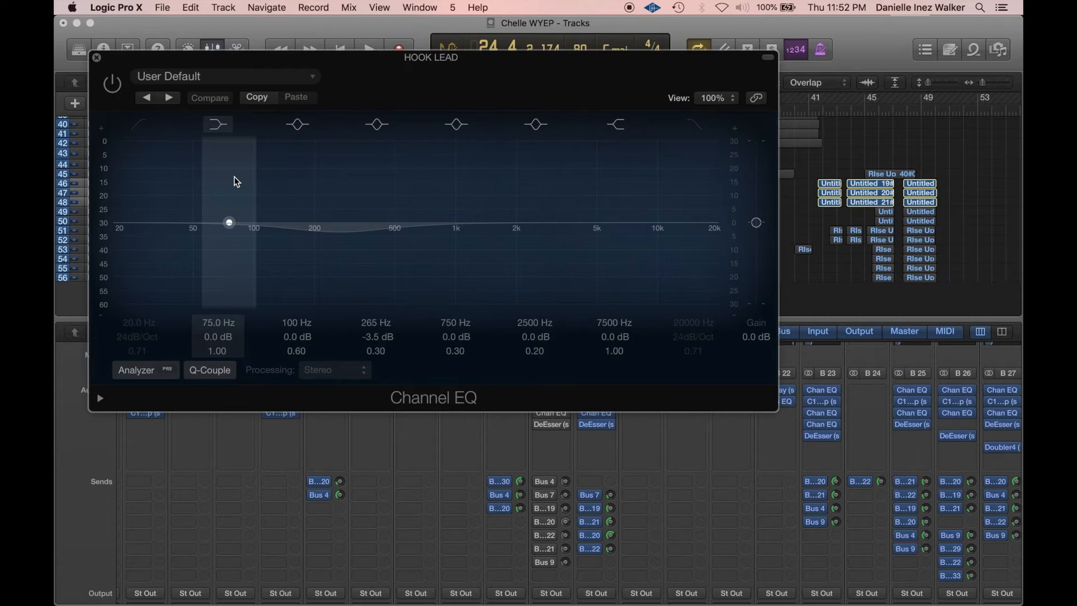
pyautogui.click(113, 85)
pyautogui.click(113, 84)
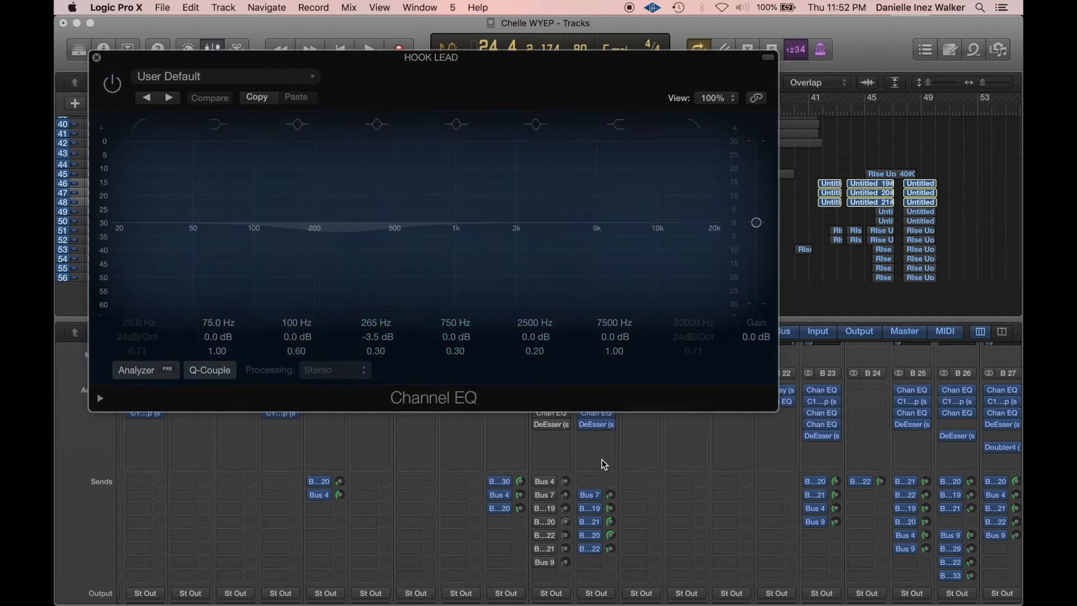
pyautogui.click(96, 58)
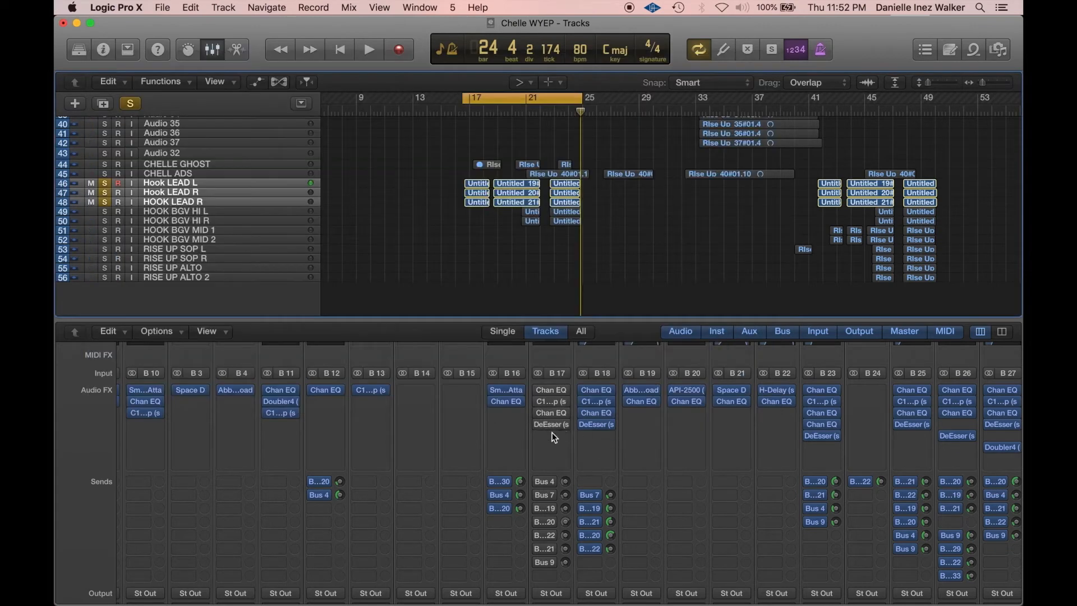
# - Insert a stereo Channel EQ after the DeEsser on the HOOK LEAD bus
pyautogui.click(550, 447)
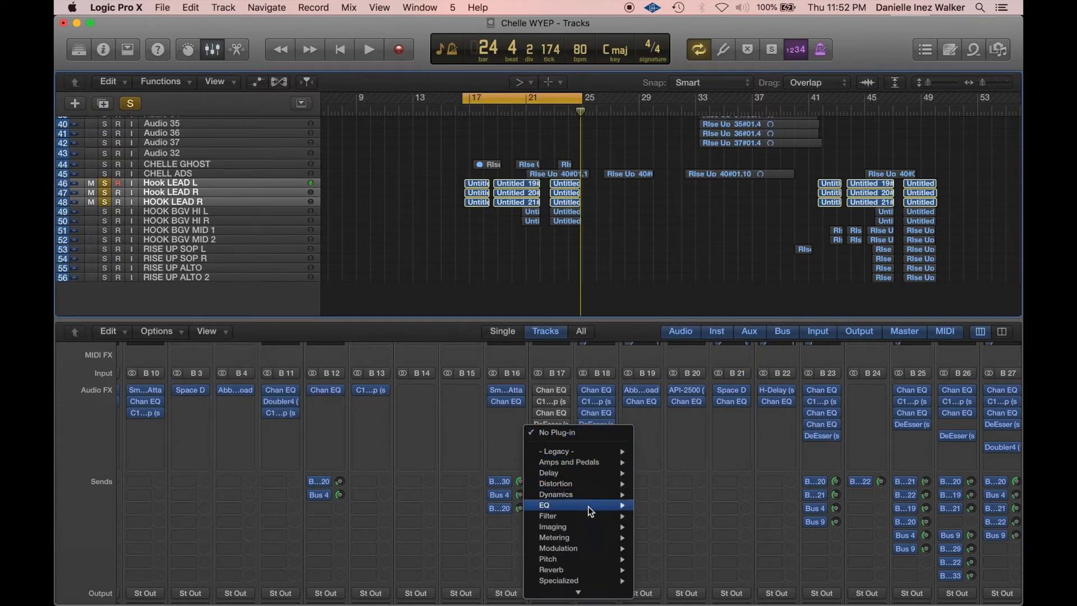
pyautogui.moveTo(596, 507)
pyautogui.moveTo(676, 505)
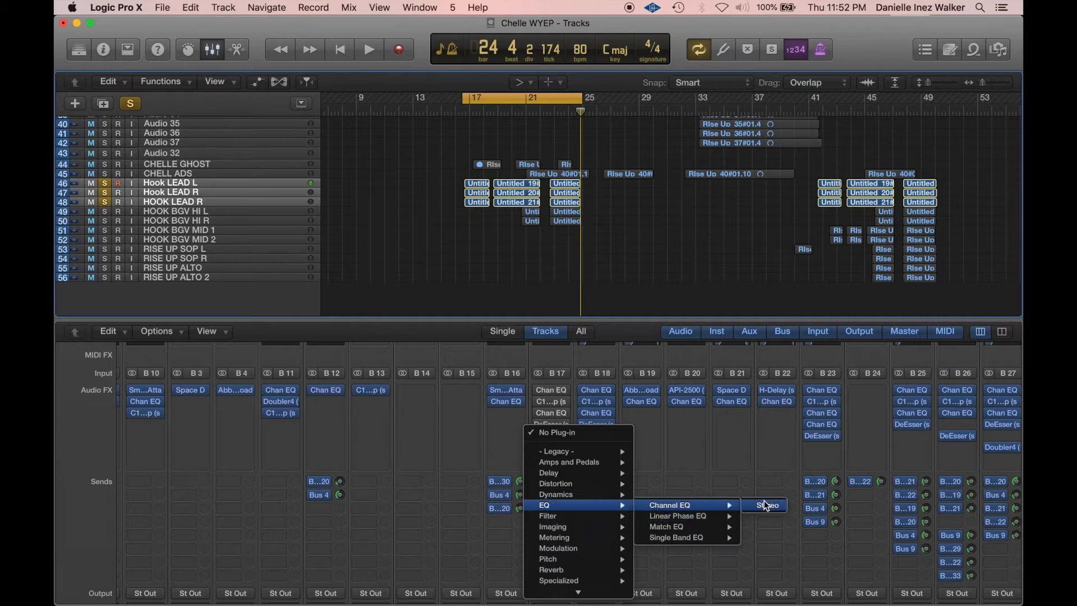
pyautogui.click(766, 506)
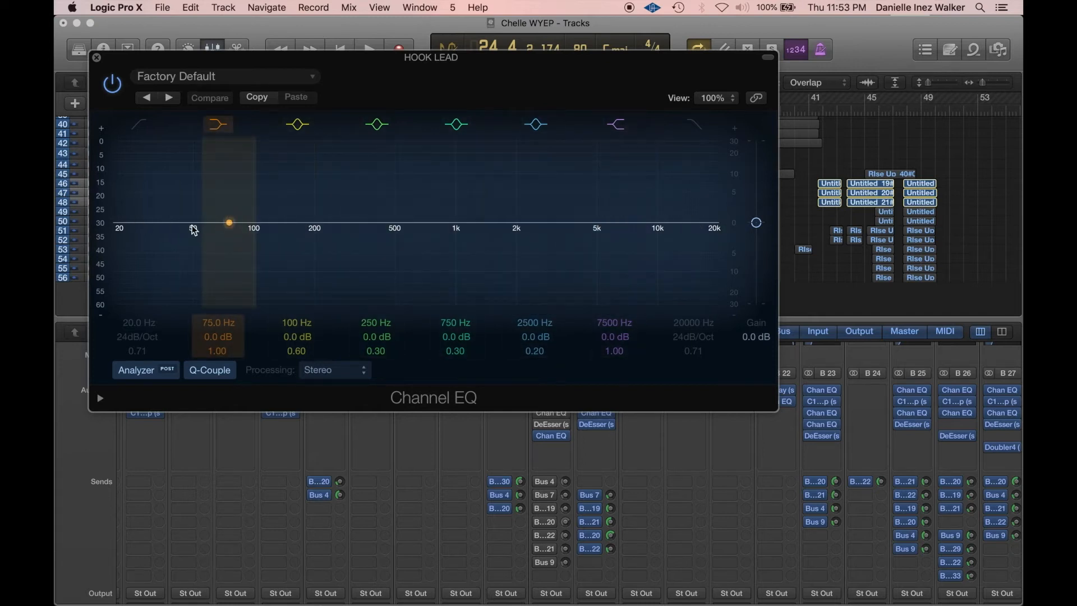
# - Set the new Channel EQ's analyzer to Pre and play the hook leads to view their spectrum
pyautogui.click(148, 374)
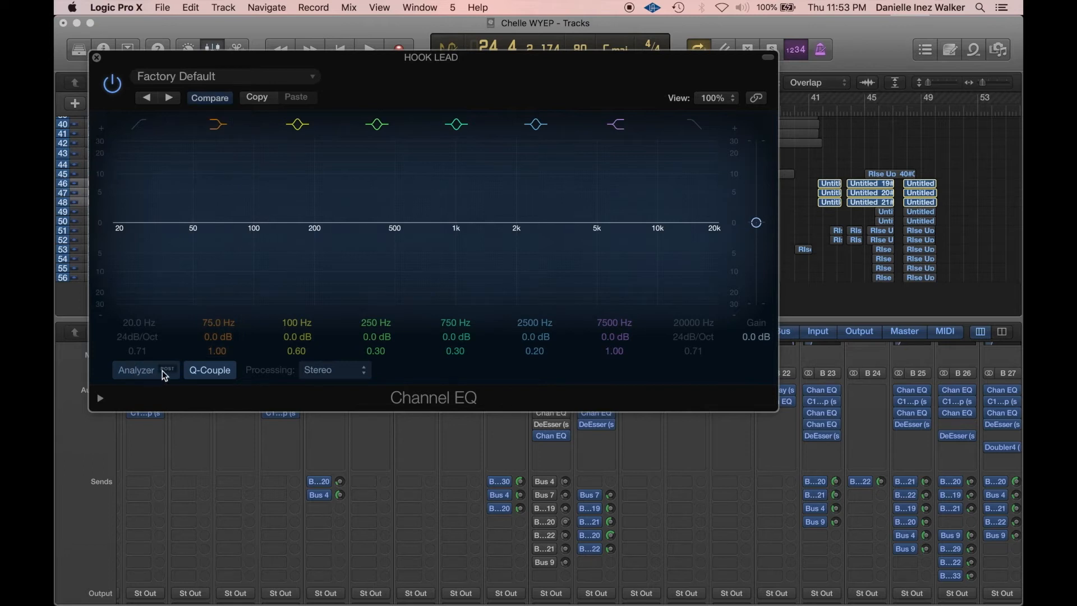
pyautogui.click(163, 369)
pyautogui.click(148, 374)
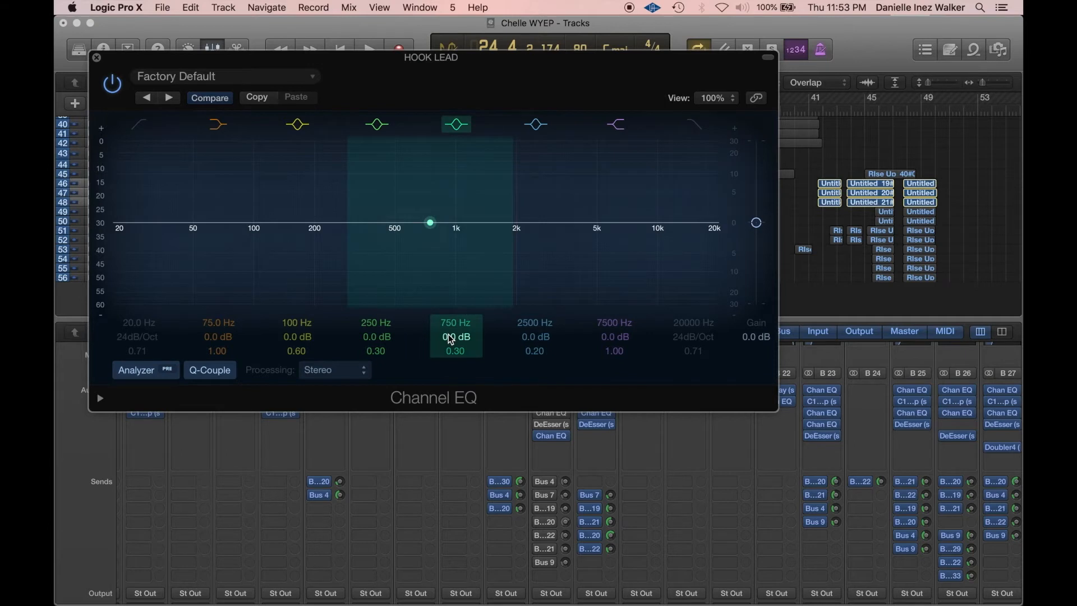
pyautogui.press('space')
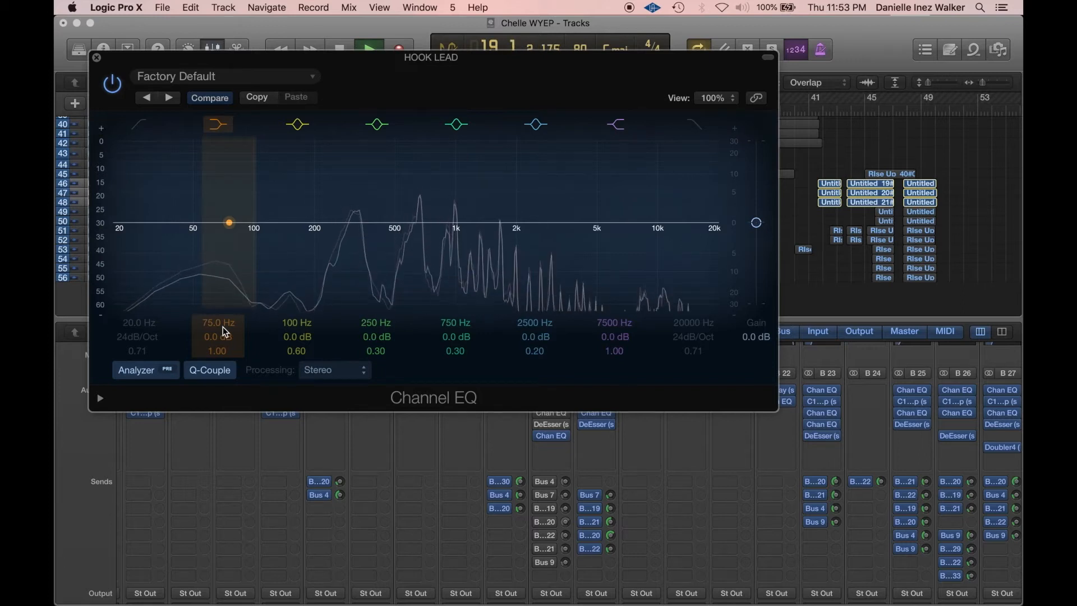
pyautogui.press('space')
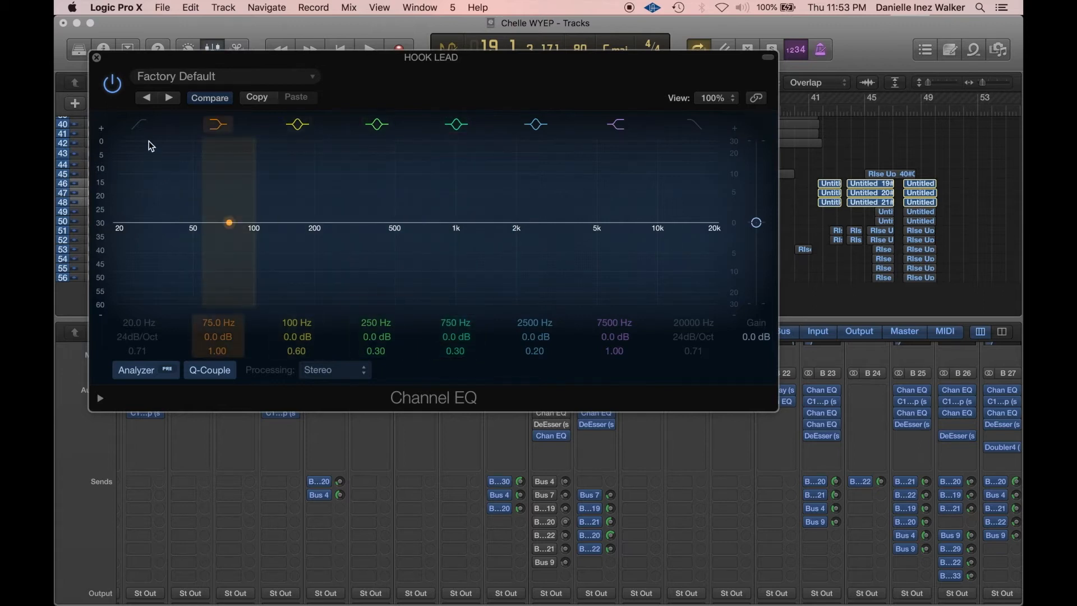
# - Boost the 100 Hz band +12 dB at 380 Hz, cut the 750 Hz band -24 dB at 1340 Hz, and boost the high shelf +12 dB at 12200 Hz
pyautogui.moveTo(254, 222); pyautogui.dragTo(371, 175)
pyautogui.moveTo(447, 204); pyautogui.dragTo(520, 317)
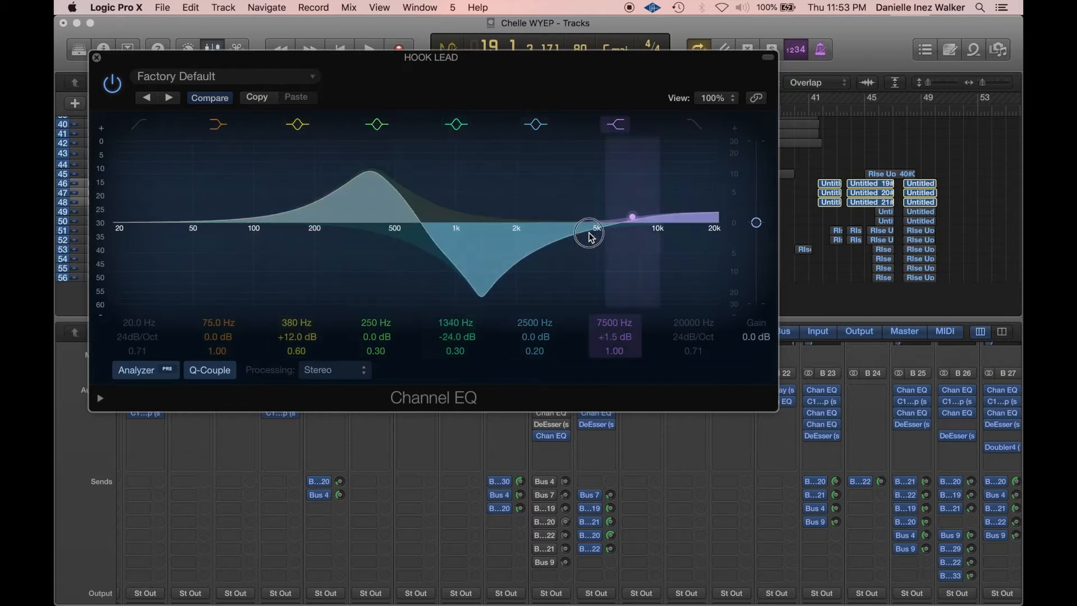
pyautogui.moveTo(589, 236); pyautogui.dragTo(636, 202)
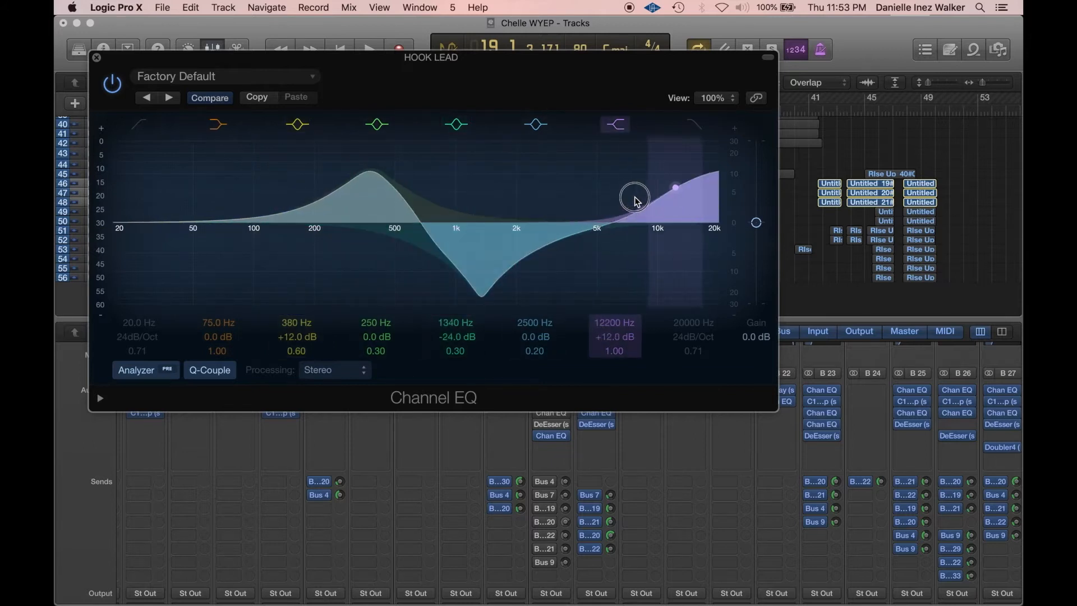
# - Save the Channel EQ settings with all band gains at 0 dB as the plug-in's default
pyautogui.click(242, 84)
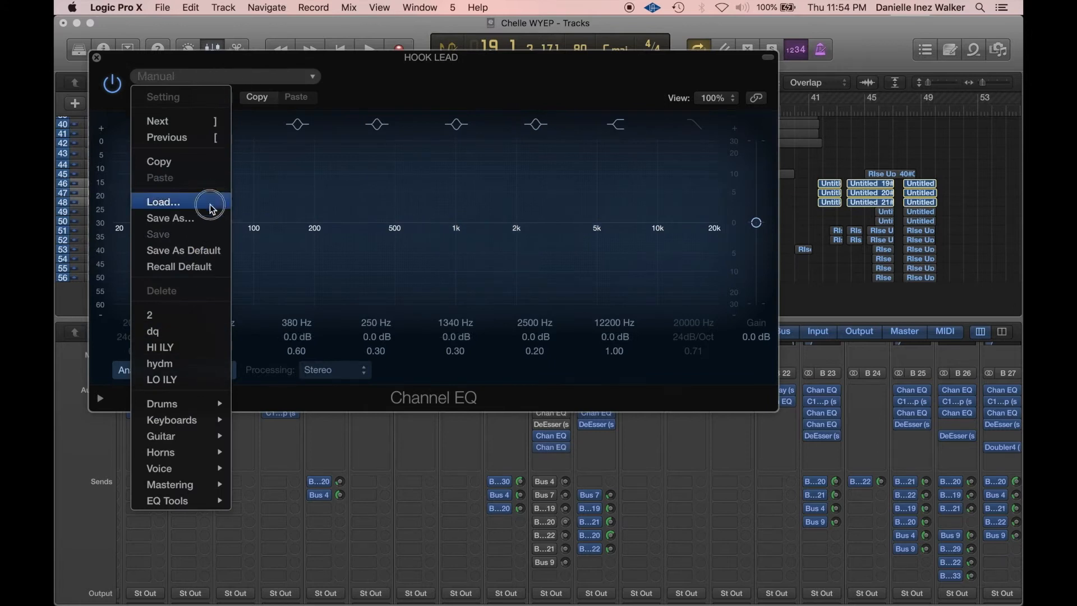
pyautogui.click(216, 250)
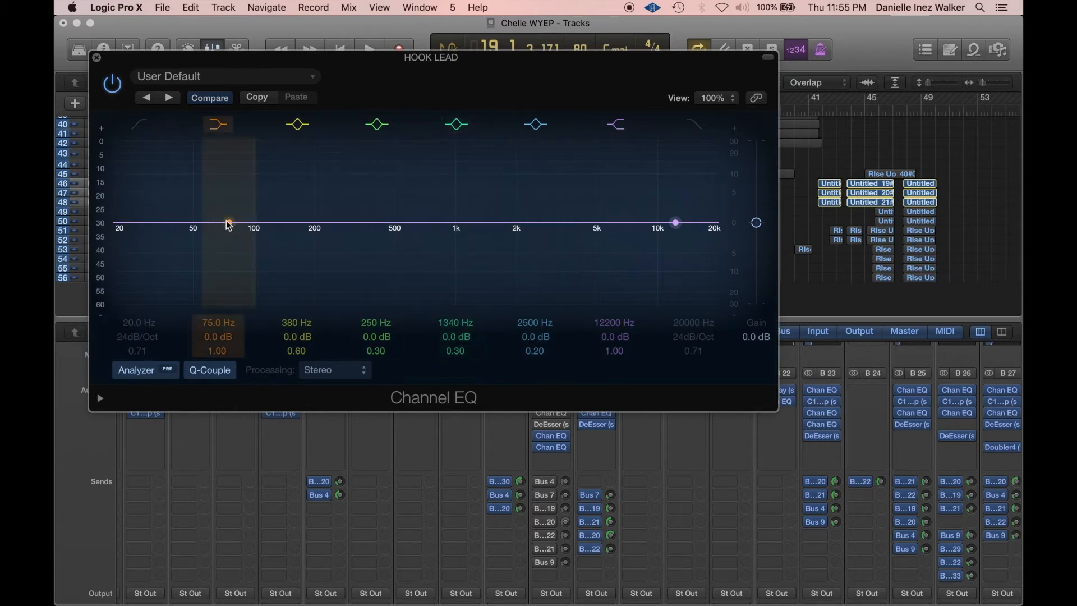
# - Move the low shelf to 76 Hz and the 250 Hz band to 320 Hz with a Q of 1.70, keeping both at 0 dB
pyautogui.moveTo(231, 229); pyautogui.dragTo(236, 224)
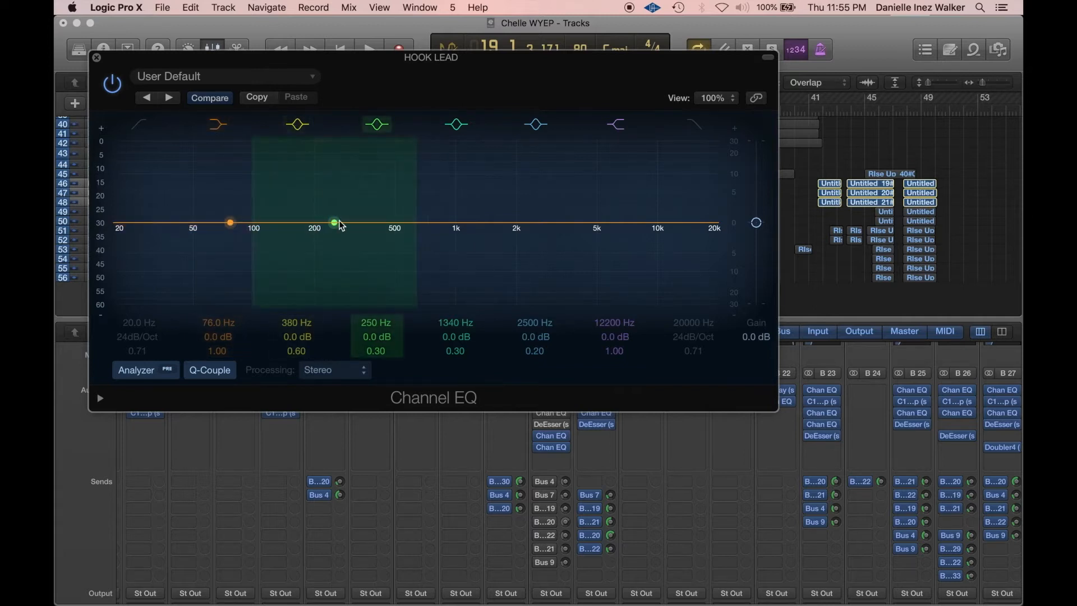
pyautogui.moveTo(342, 225); pyautogui.dragTo(352, 227)
pyautogui.moveTo(327, 226); pyautogui.dragTo(353, 217)
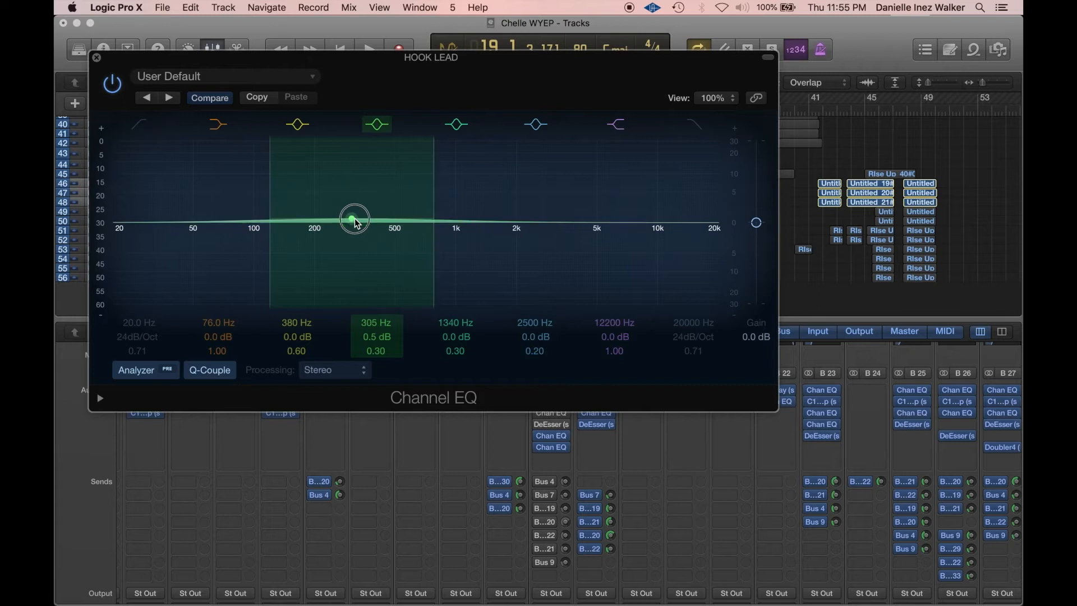
pyautogui.moveTo(268, 217); pyautogui.dragTo(359, 240)
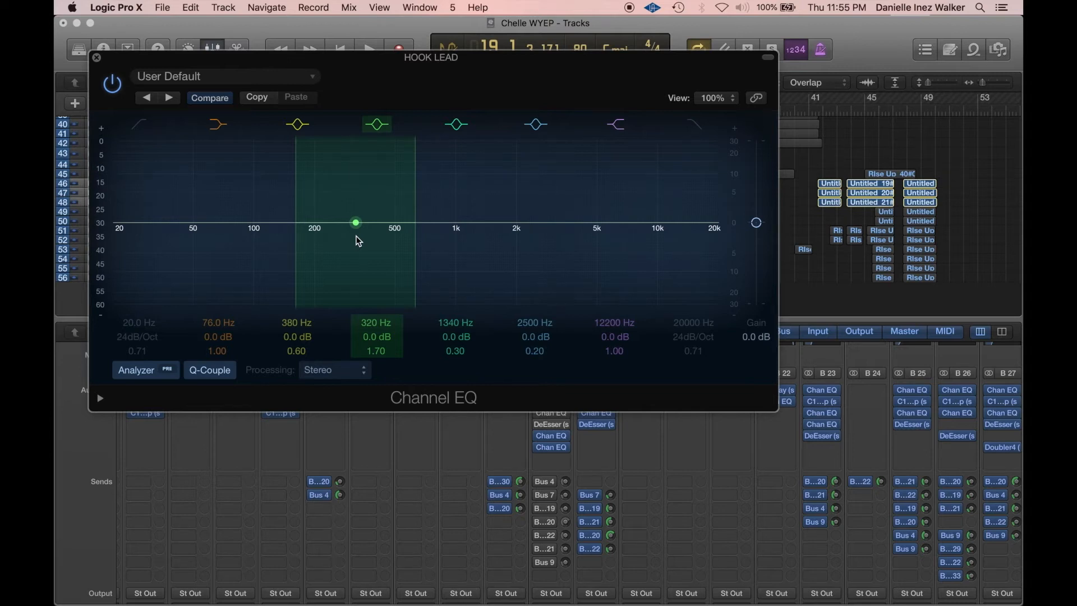
# - Play the hook leads and remove the extra Channel EQ directly below the DeEsser on the HOOK LEAD bus
pyautogui.press('space')
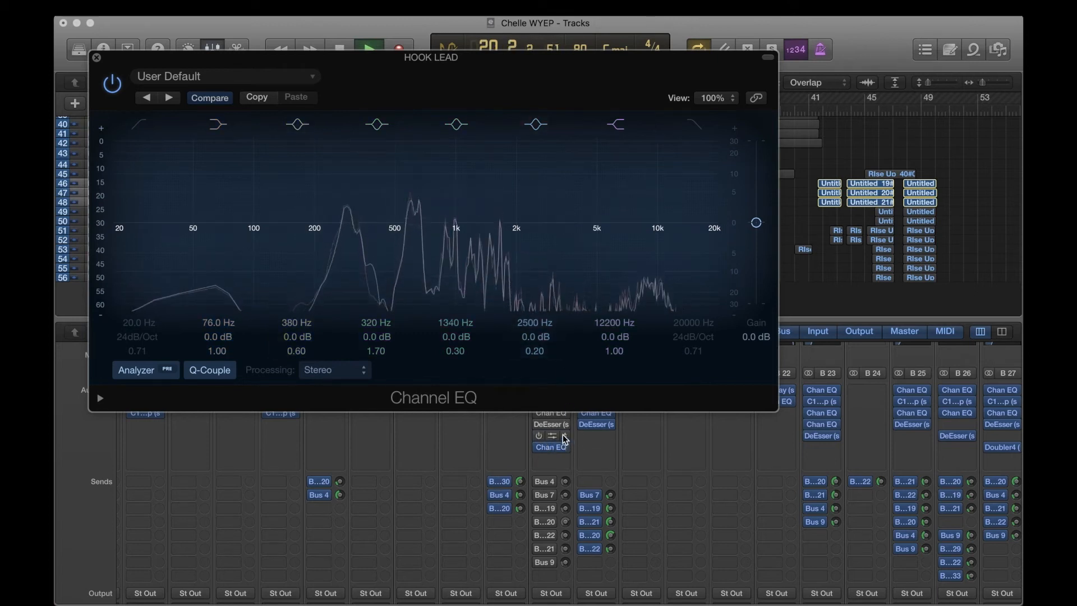
pyautogui.click(564, 437)
pyautogui.click(566, 403)
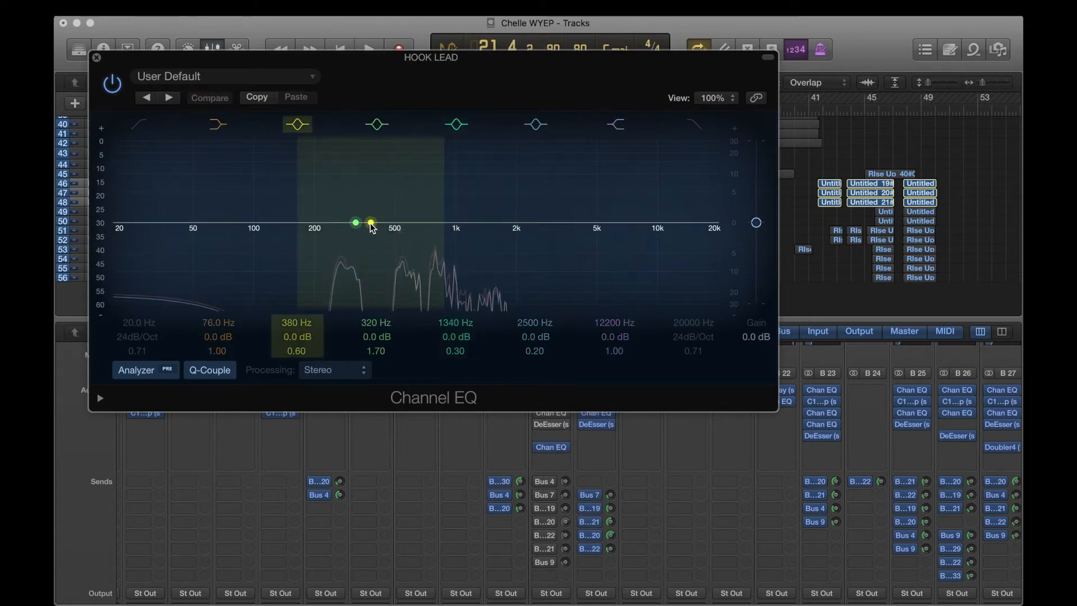
# - Sweep a narrow boost with the 380 Hz band up to 610 Hz during playback, and set it to -1.5 dB at 600 Hz with Q 4.50
pyautogui.moveTo(370, 223); pyautogui.dragTo(396, 174)
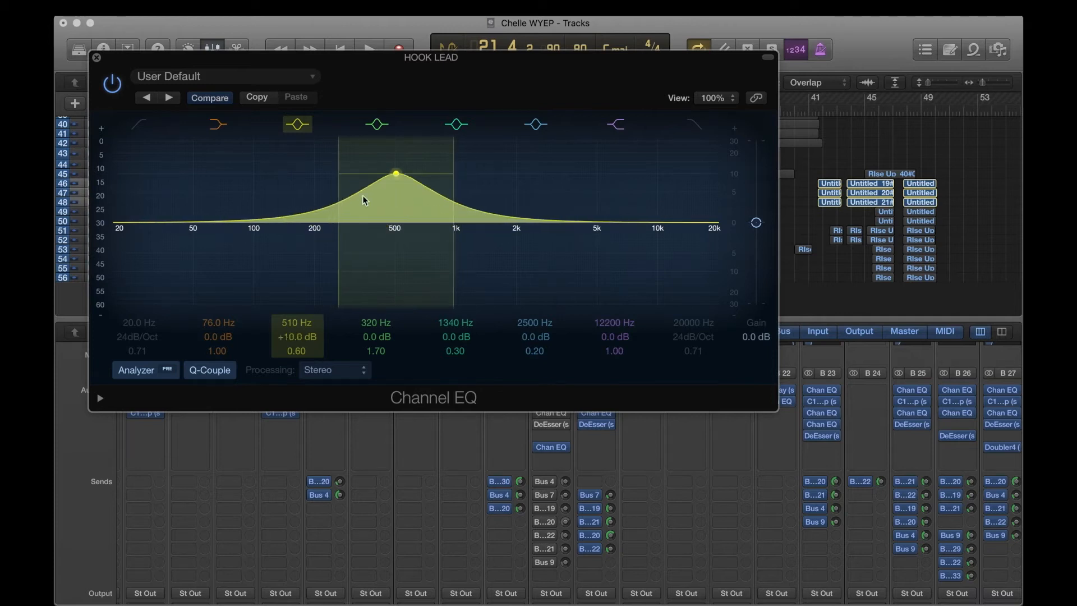
pyautogui.moveTo(336, 206)
pyautogui.mouseDown()
pyautogui.moveTo(378, 207)
pyautogui.moveTo(397, 185)
pyautogui.mouseUp()
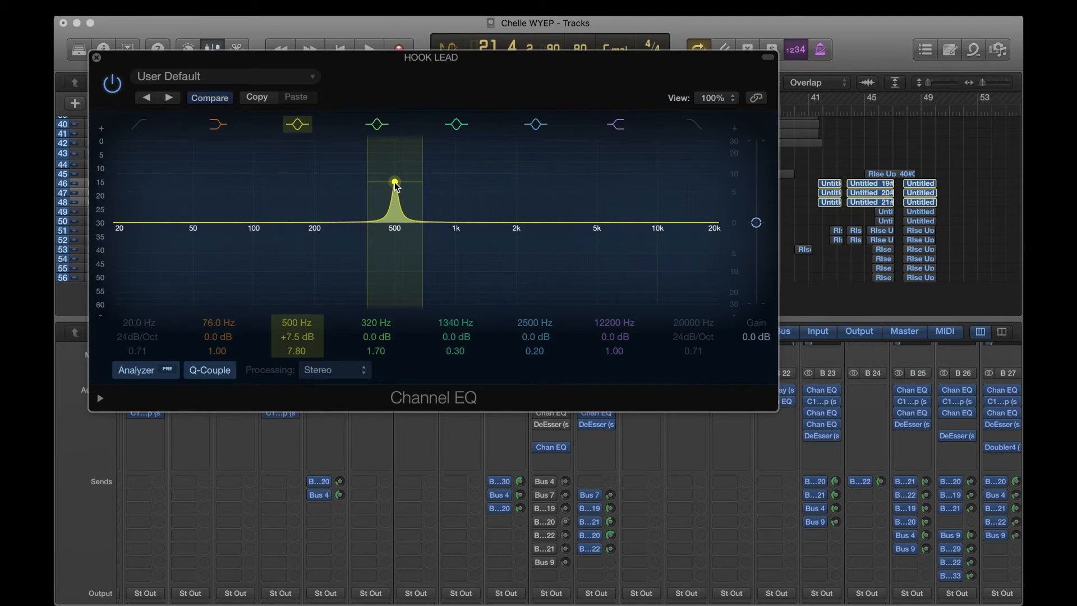
pyautogui.press('space')
pyautogui.moveTo(395, 182); pyautogui.dragTo(412, 168)
pyautogui.press('space')
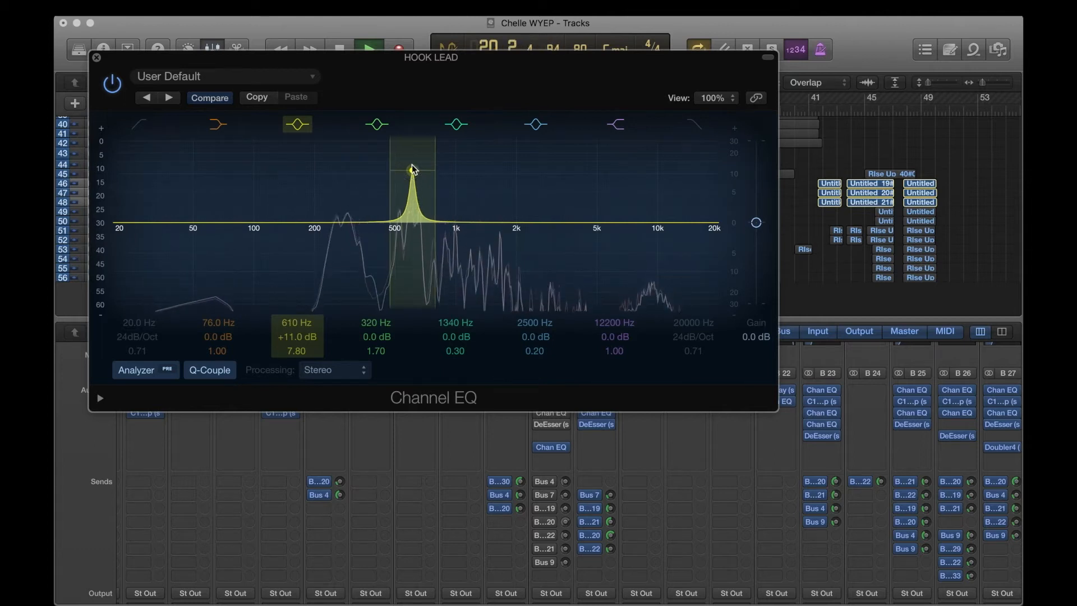
pyautogui.press('space')
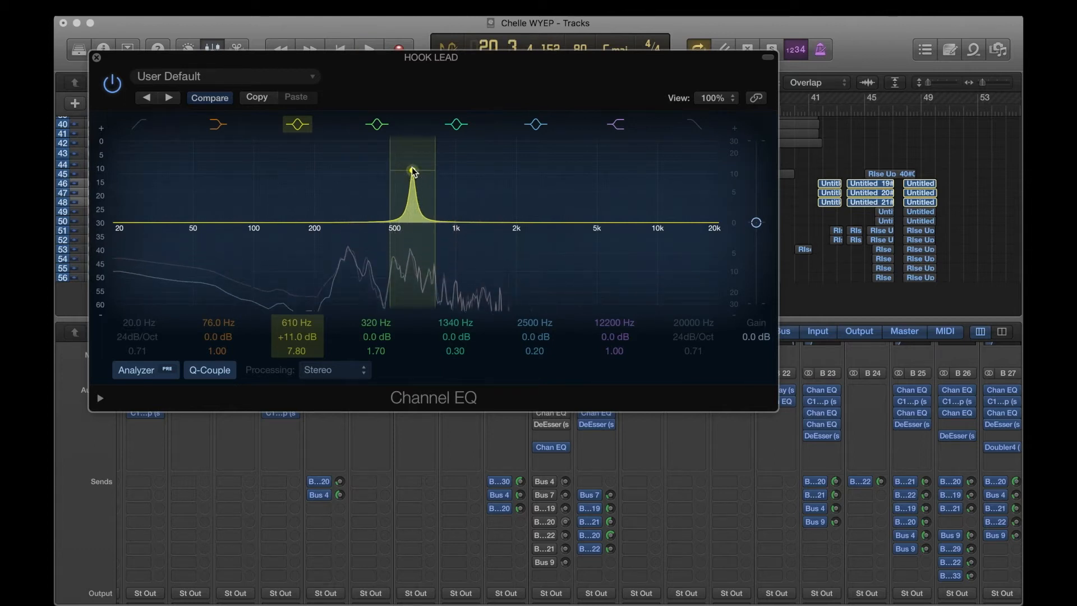
pyautogui.moveTo(413, 168); pyautogui.dragTo(412, 220)
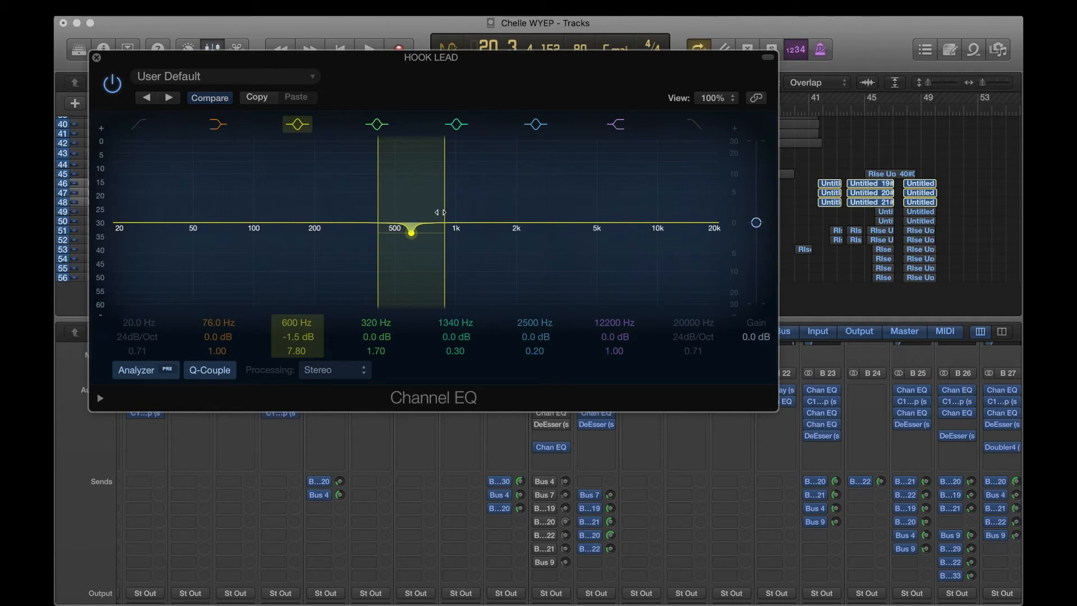
pyautogui.moveTo(440, 211); pyautogui.dragTo(447, 212)
# - Set the 320 Hz band to -1.5 dB at 260 Hz with Q 1.60, and enable a 24 dB/Oct low cut at 92 Hz
pyautogui.moveTo(354, 223); pyautogui.dragTo(338, 232)
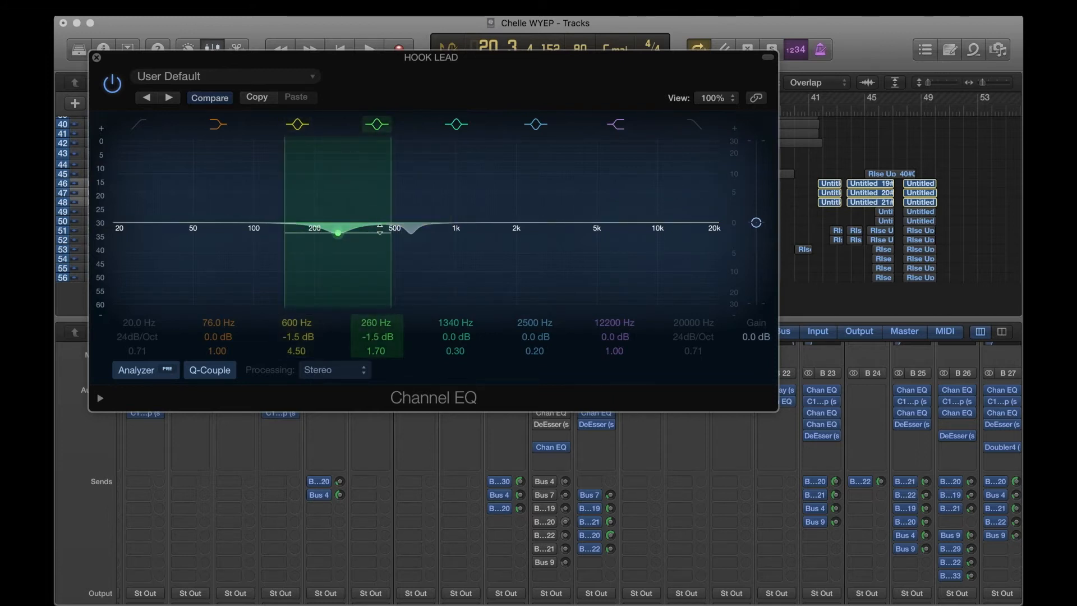
pyautogui.moveTo(386, 222); pyautogui.dragTo(392, 222)
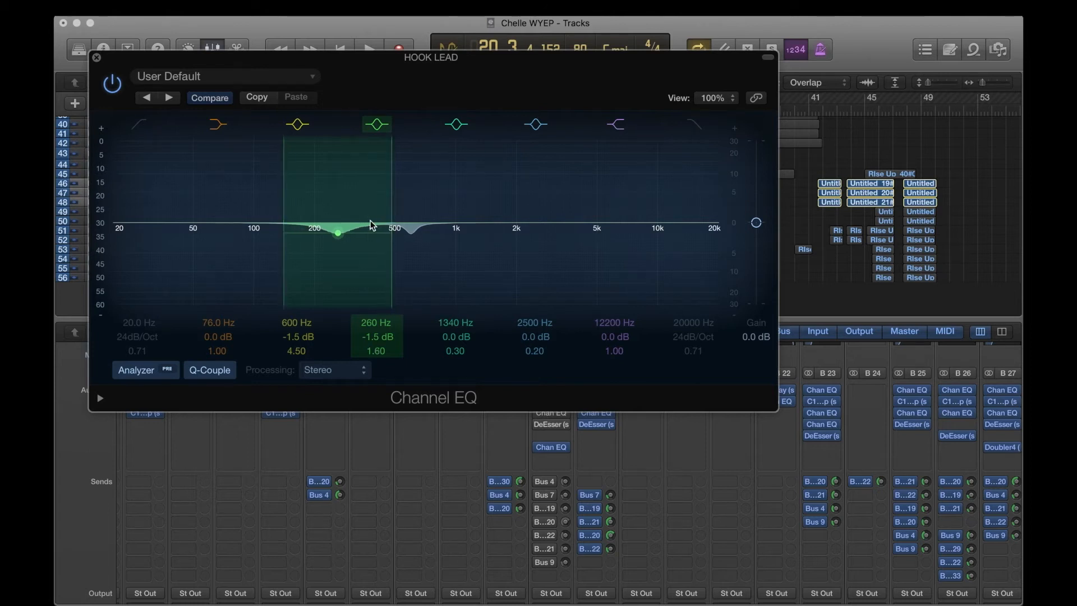
pyautogui.click(139, 123)
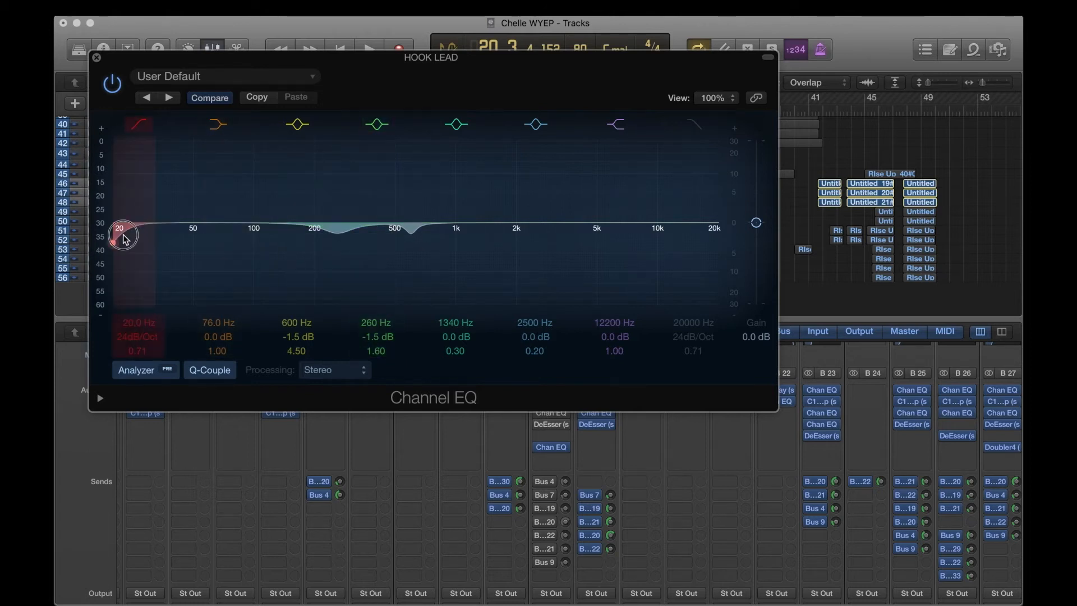
pyautogui.moveTo(126, 233); pyautogui.dragTo(264, 240)
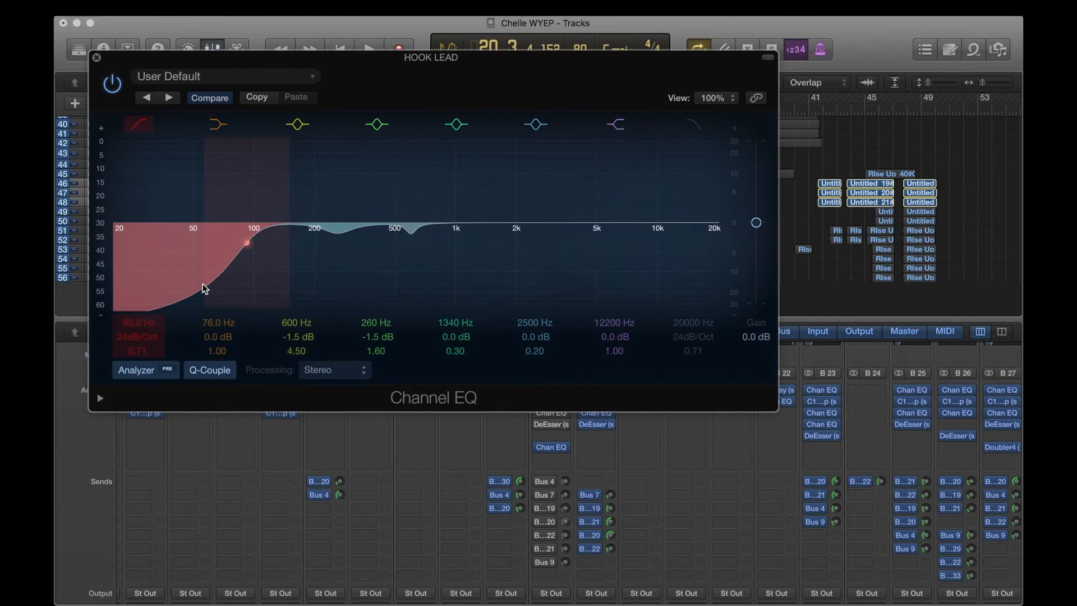
# - Play the hook leads with the new Channel EQ on and bypassed to compare, leave it bypassed and close its window
pyautogui.press('space')
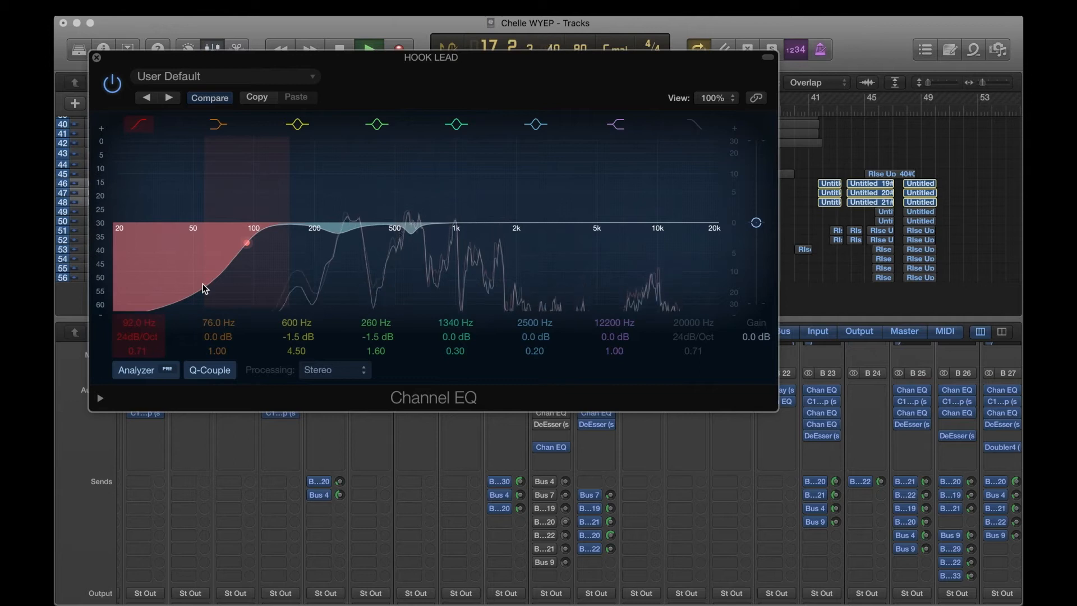
pyautogui.press('space')
pyautogui.click(108, 84)
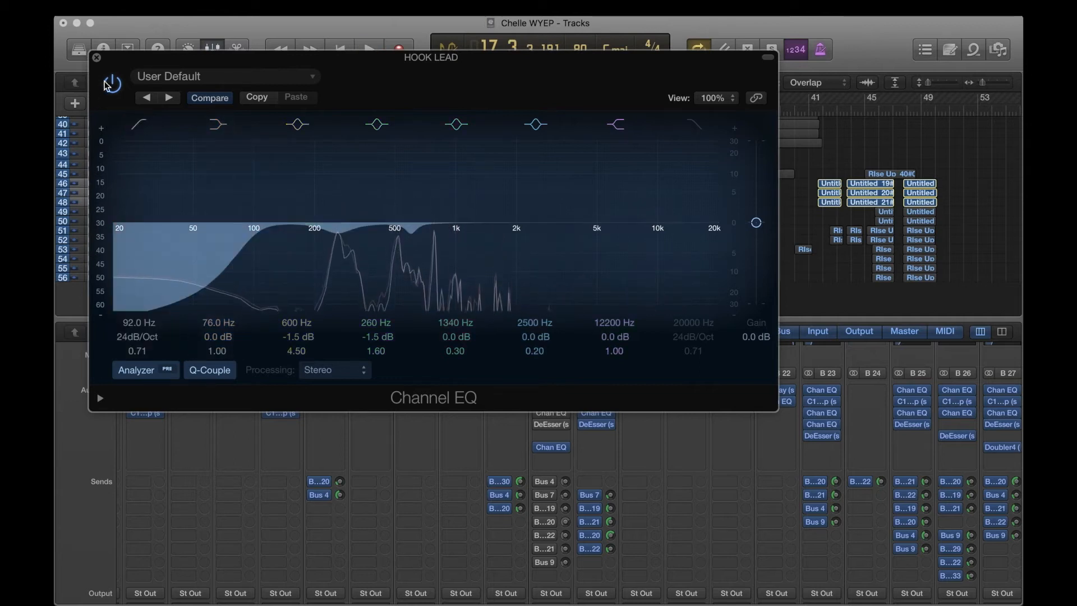
pyautogui.click(108, 84)
pyautogui.press('space')
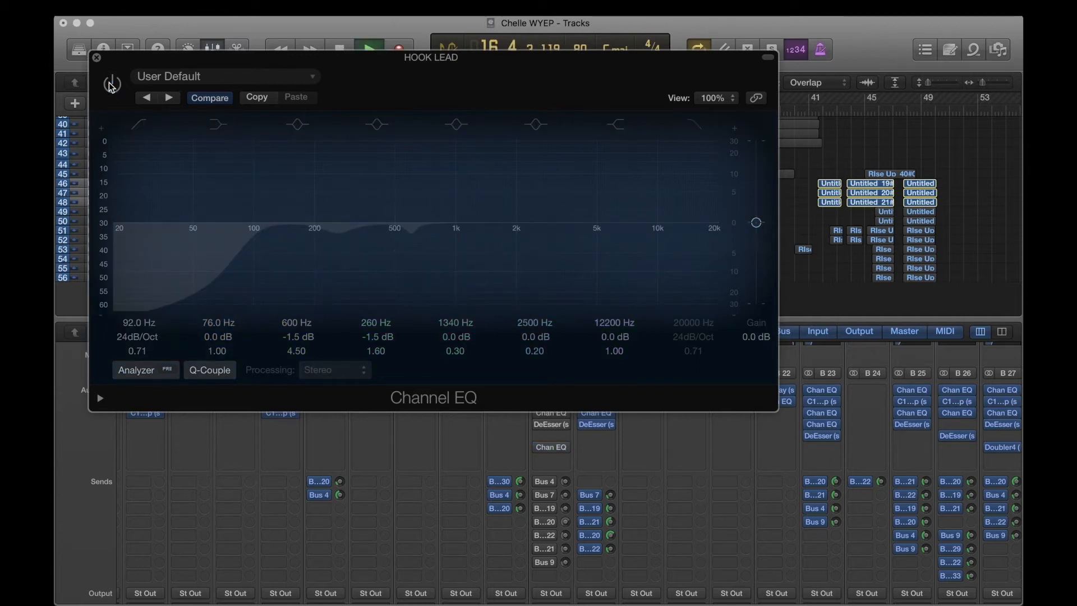
pyautogui.press('space')
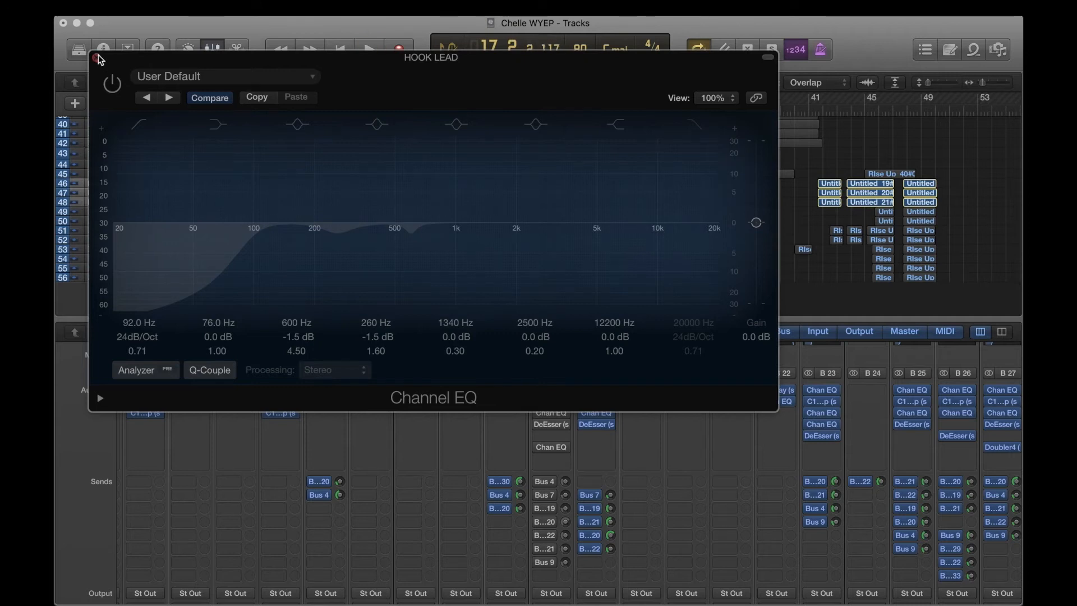
pyautogui.click(97, 58)
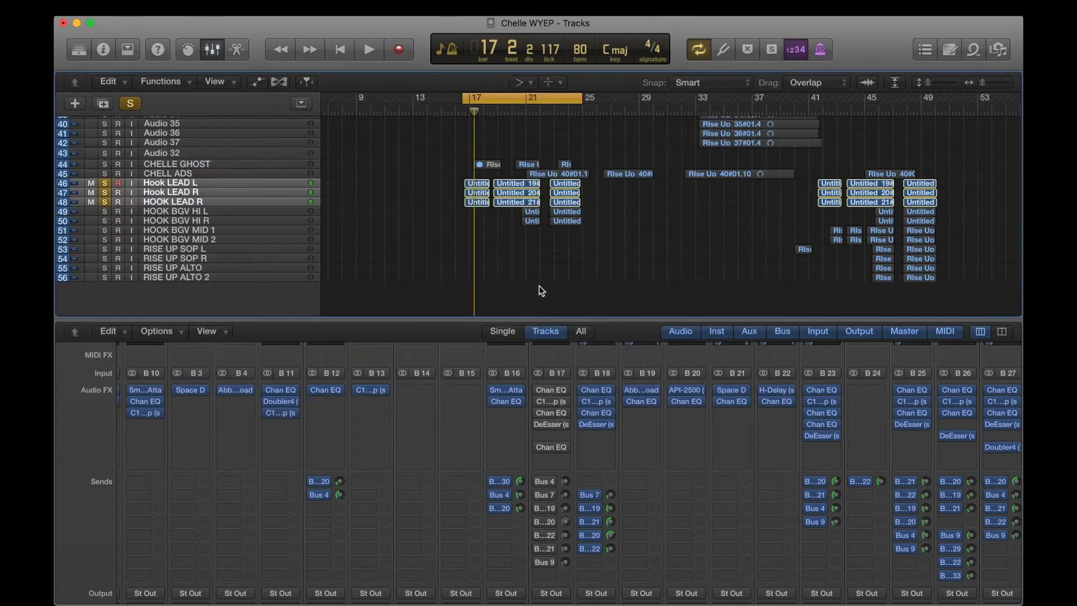
# - Turn on the first Channel EQ on the HOOK LEAD bus and review its curve
pyautogui.click(539, 399)
pyautogui.click(539, 394)
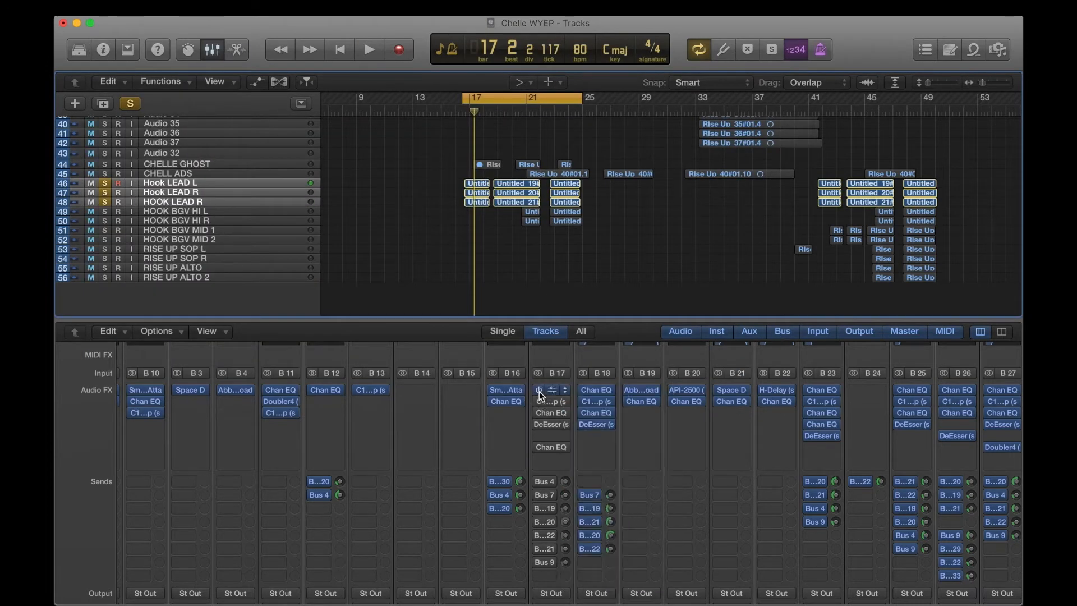
pyautogui.click(546, 391)
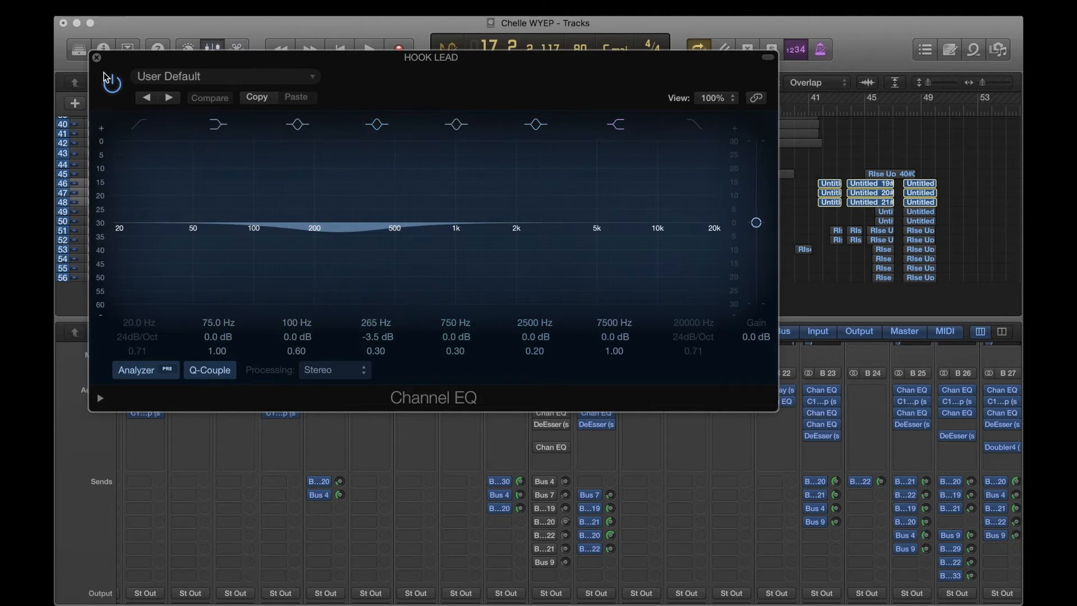
pyautogui.click(96, 58)
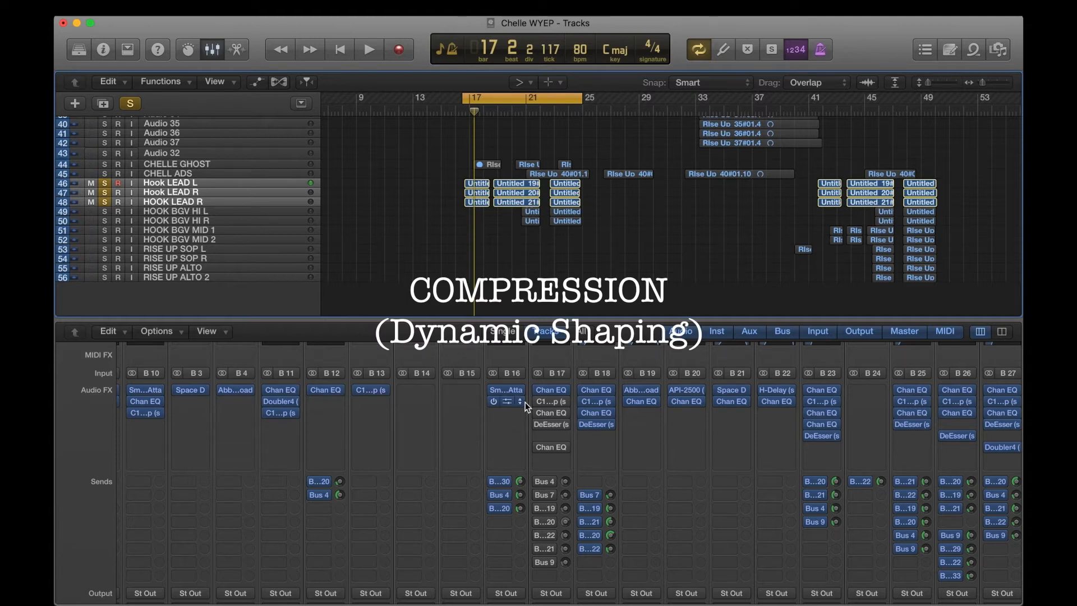
# - Turn on the C1 compressor on the HOOK LEAD bus, set its threshold to -11.3, and play the hook leads
pyautogui.click(553, 400)
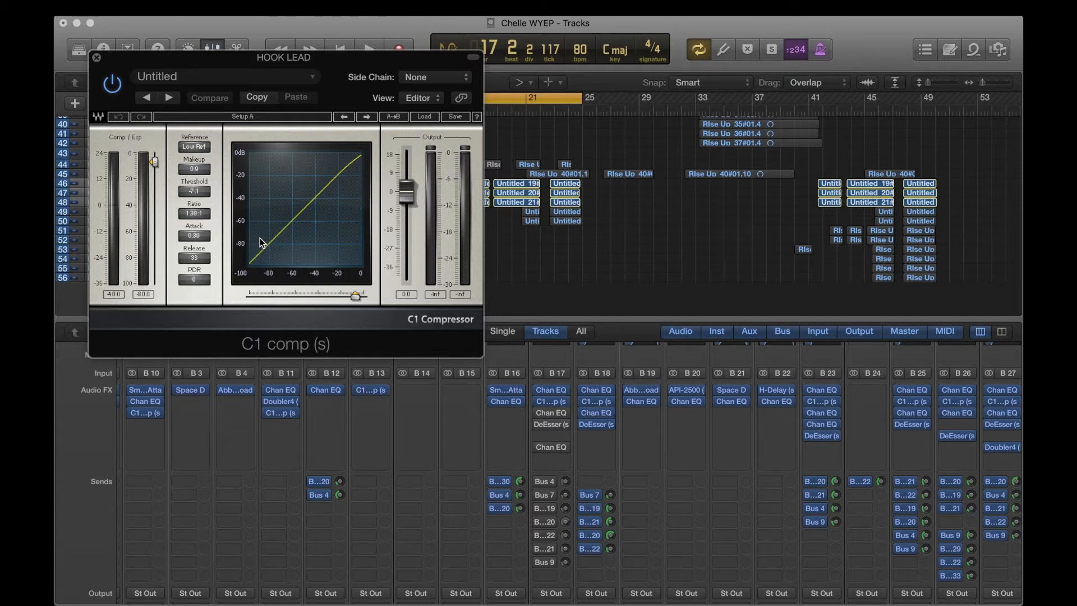
pyautogui.press('space')
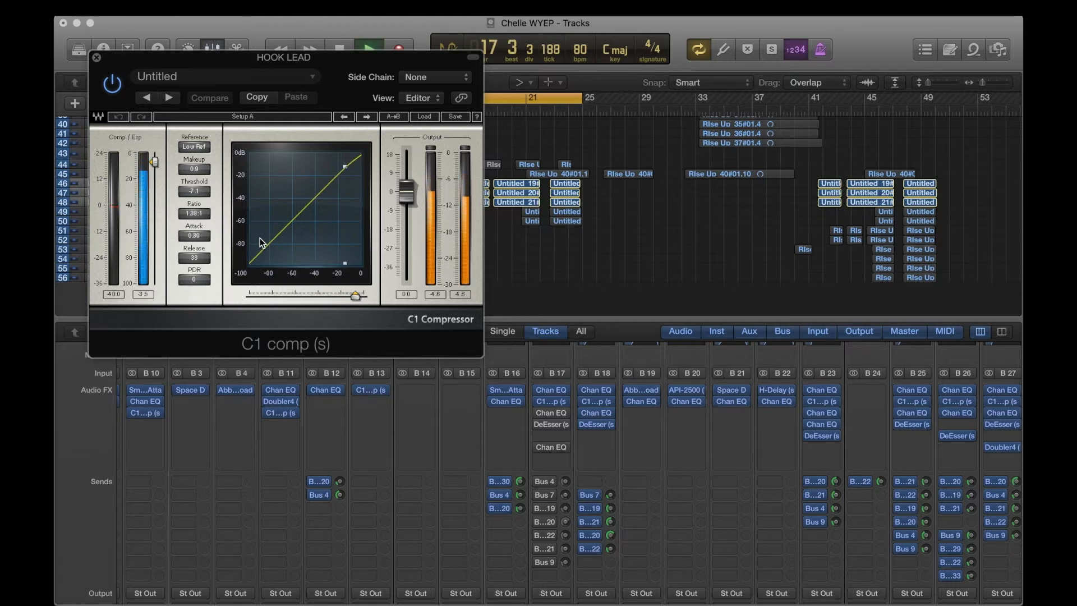
pyautogui.press('space')
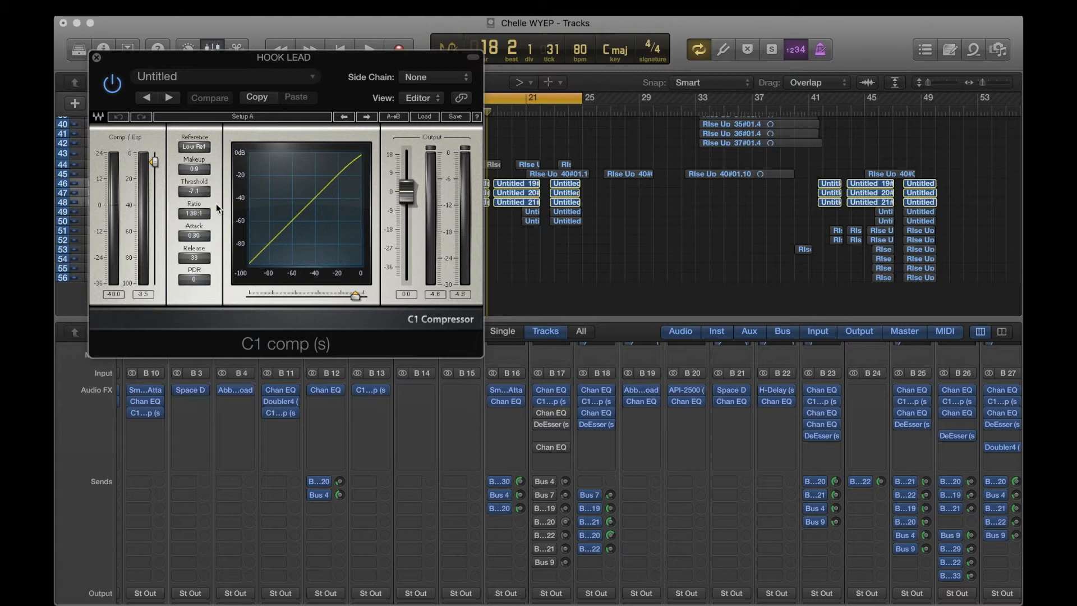
pyautogui.click(355, 299)
pyautogui.moveTo(355, 295); pyautogui.dragTo(352, 295)
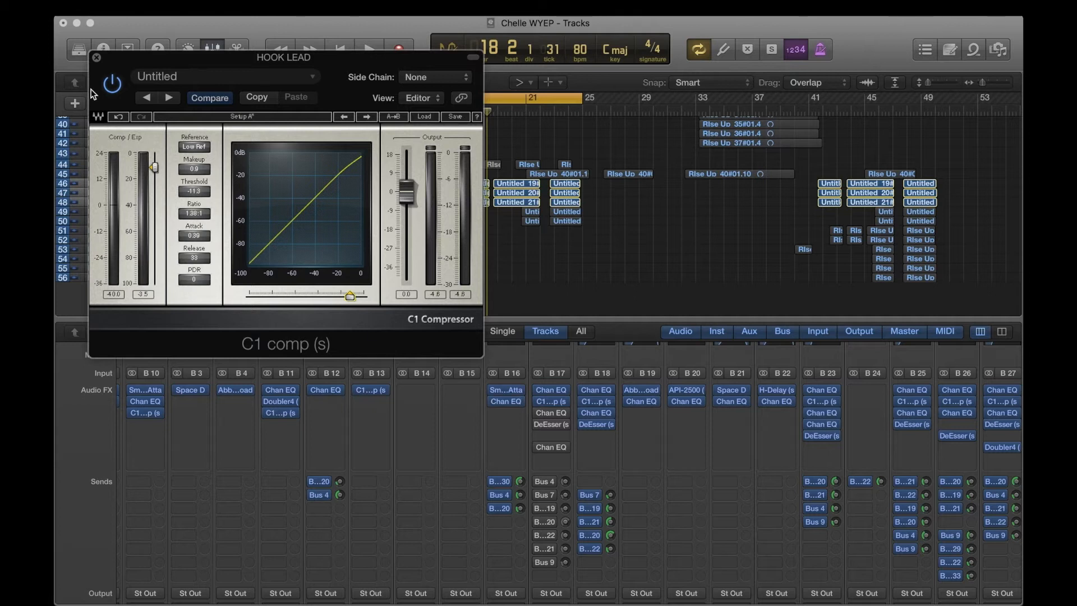
pyautogui.click(96, 57)
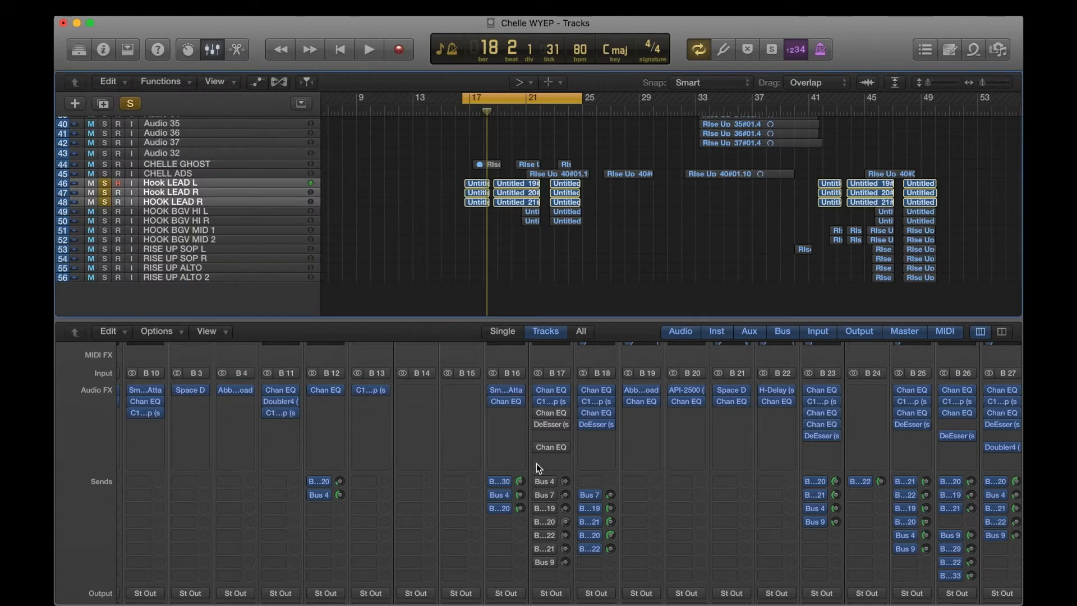
pyautogui.press('space')
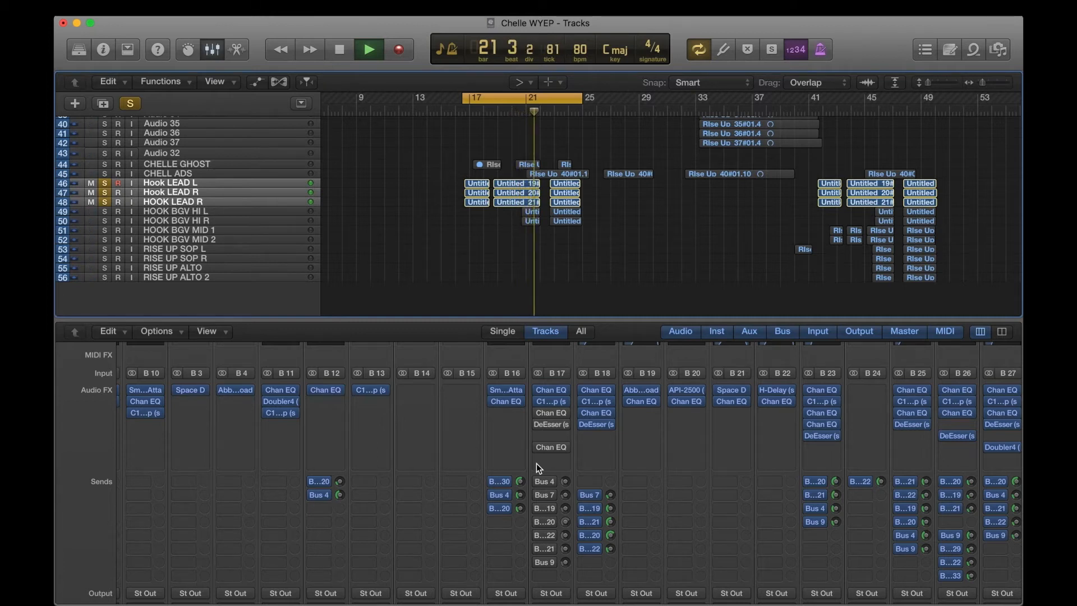
pyautogui.press('space')
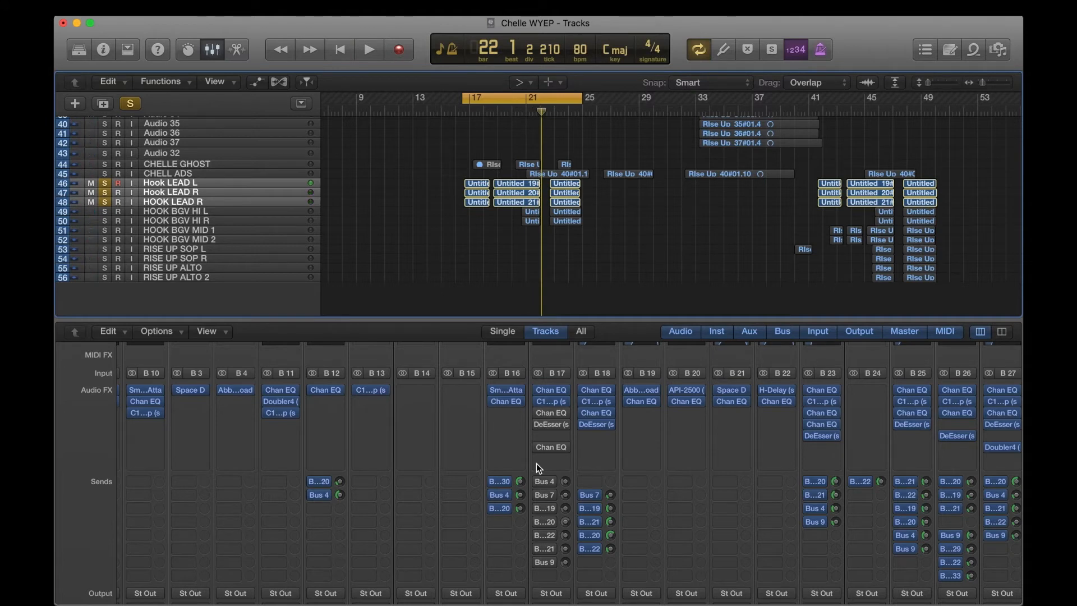
# - Check the flat Channel EQ between the C1 compressor and the DeEsser on the HOOK LEAD bus and remove it
pyautogui.click(549, 413)
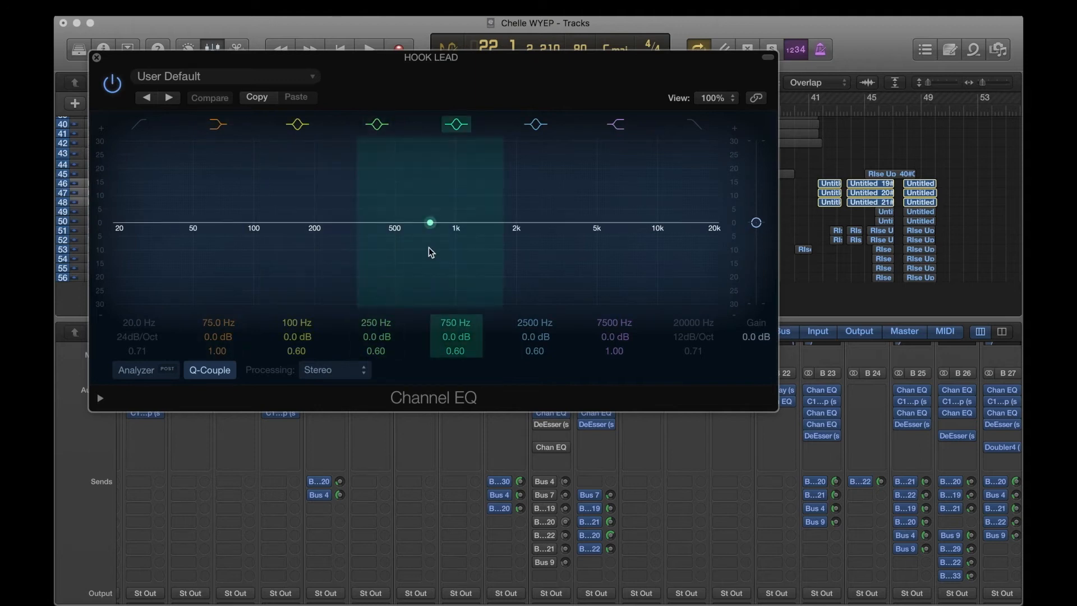
pyautogui.click(96, 58)
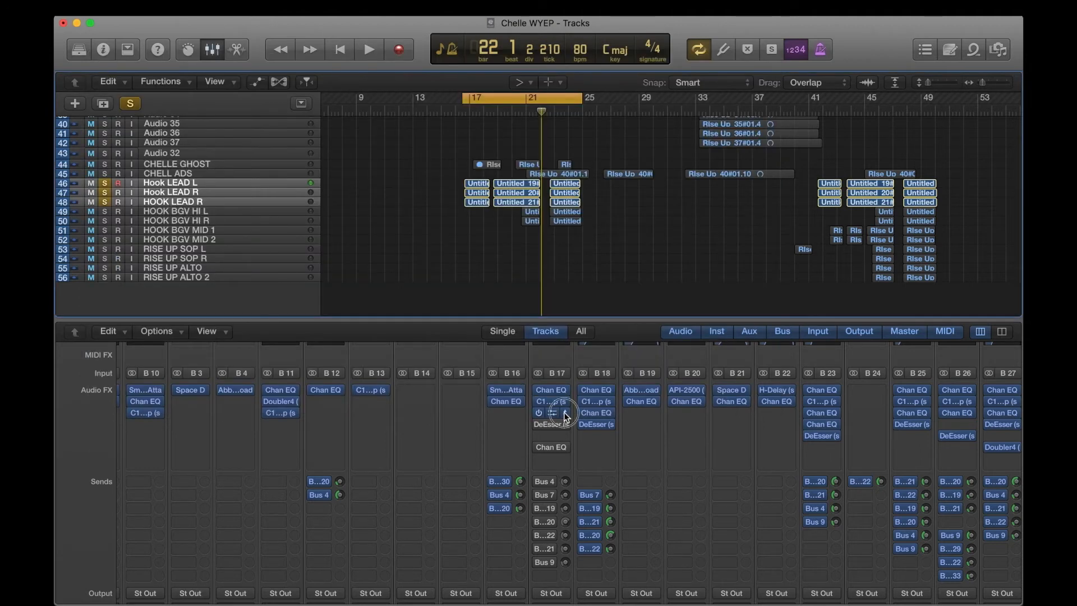
pyautogui.click(565, 412)
pyautogui.click(601, 408)
# - Turn on the DeEsser on the HOOK LEAD bus and load its Female Ess factory preset
pyautogui.click(537, 424)
pyautogui.moveTo(550, 428)
pyautogui.click(551, 426)
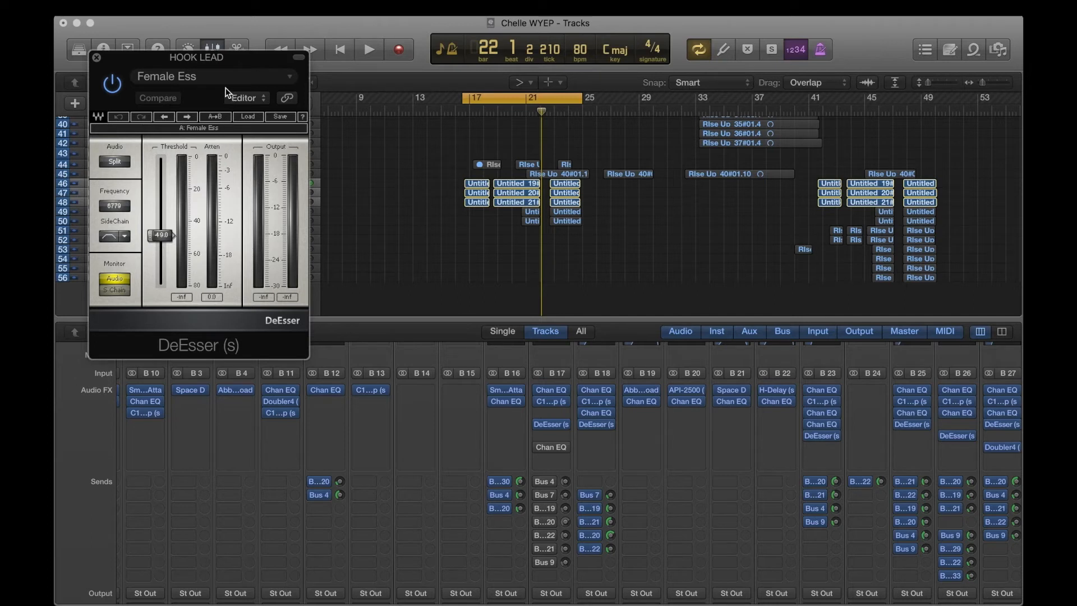
pyautogui.moveTo(241, 62); pyautogui.dragTo(342, 133)
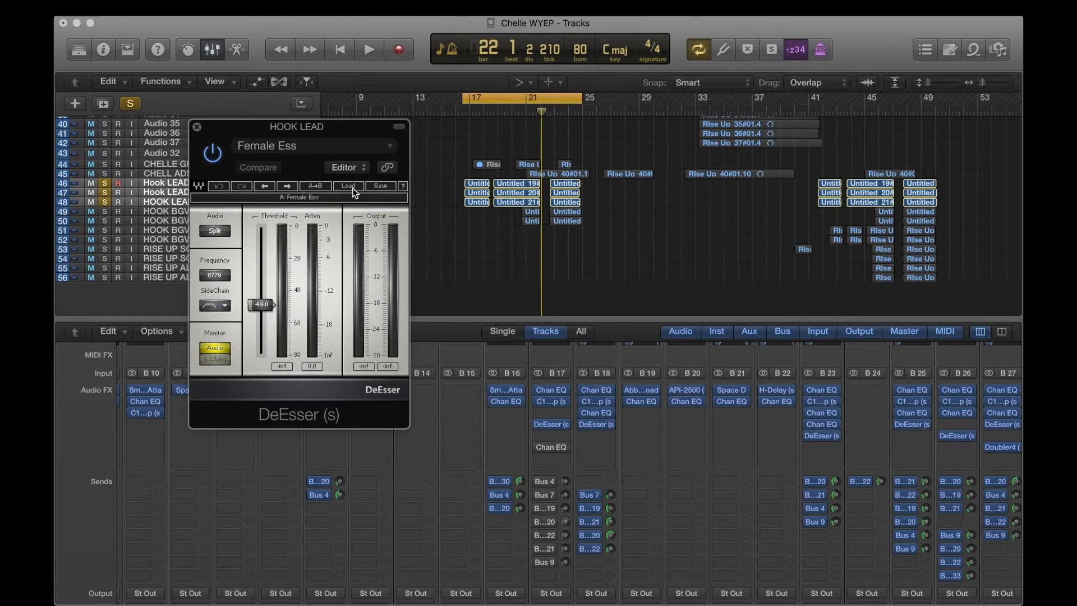
pyautogui.click(352, 186)
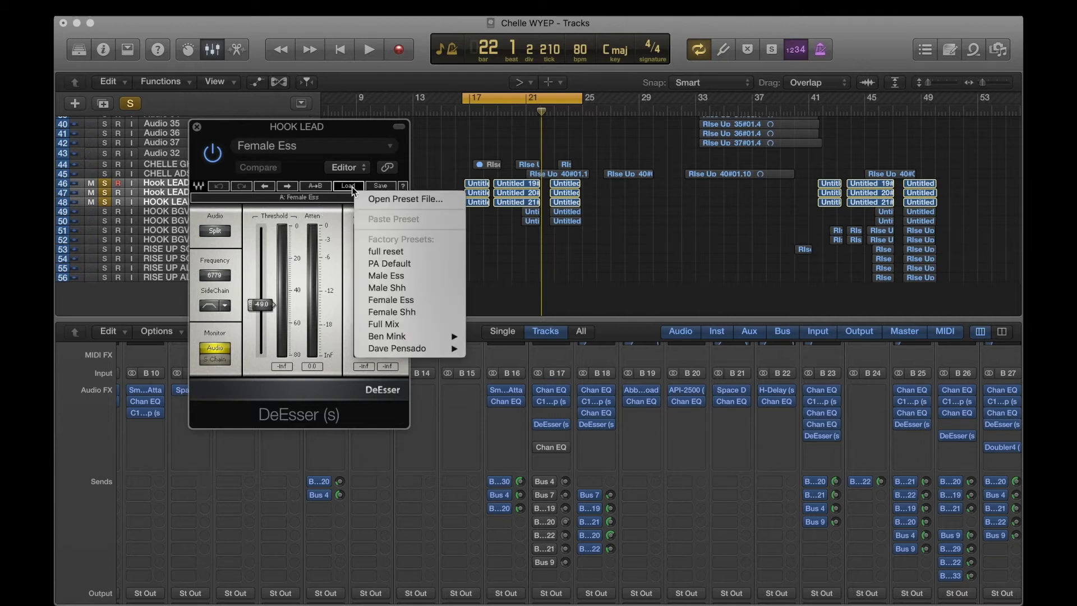
pyautogui.click(416, 302)
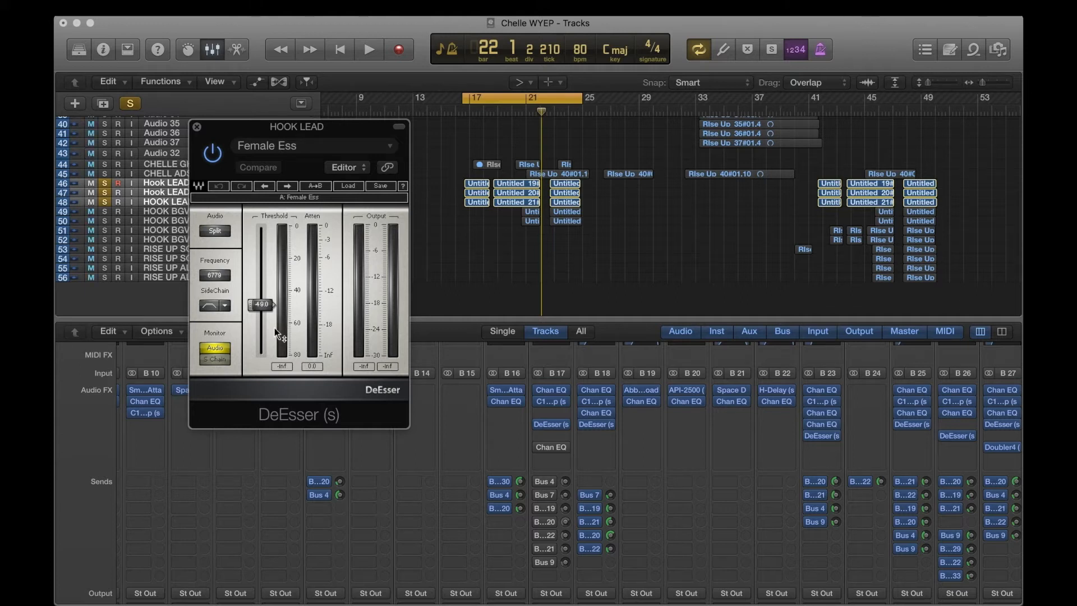
# - Compare the hook leads with the HOOK LEAD DeEsser on and bypassed during playback, leave it on, and close the plug-in
pyautogui.click(213, 158)
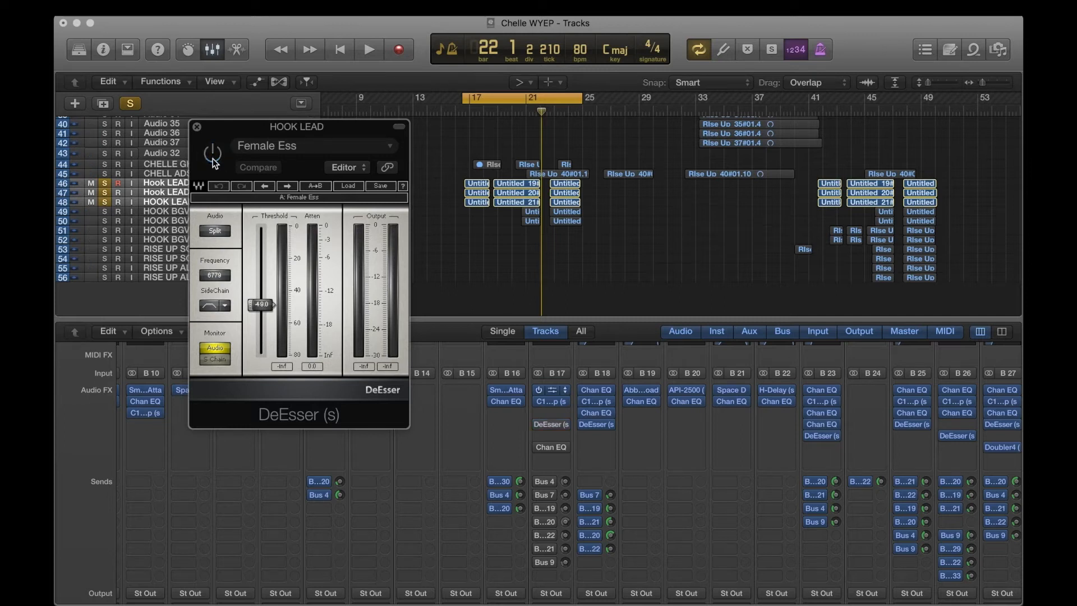
pyautogui.click(214, 162)
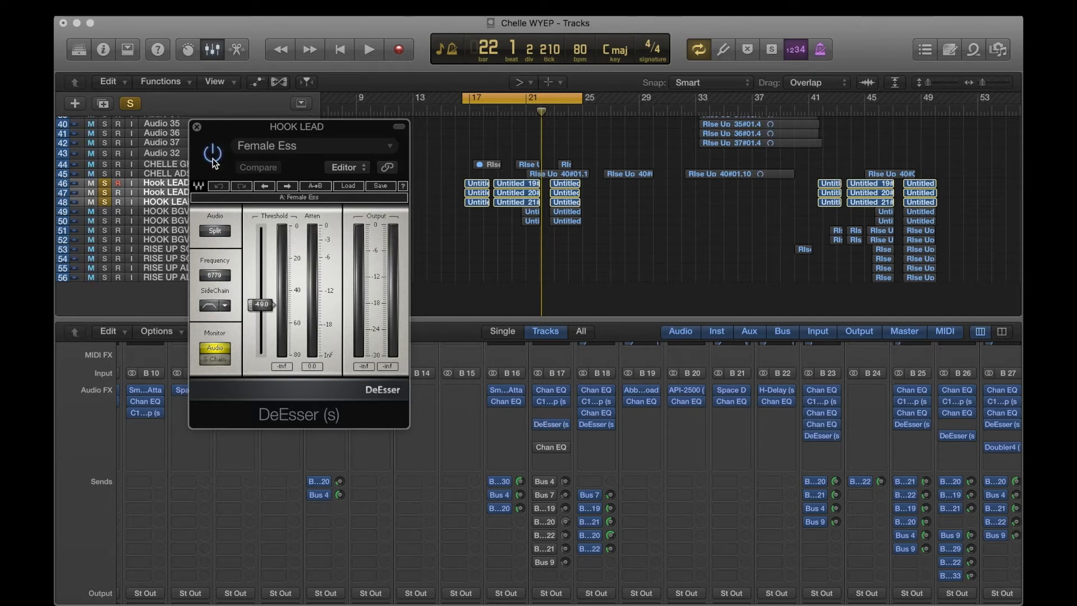
pyautogui.press('space')
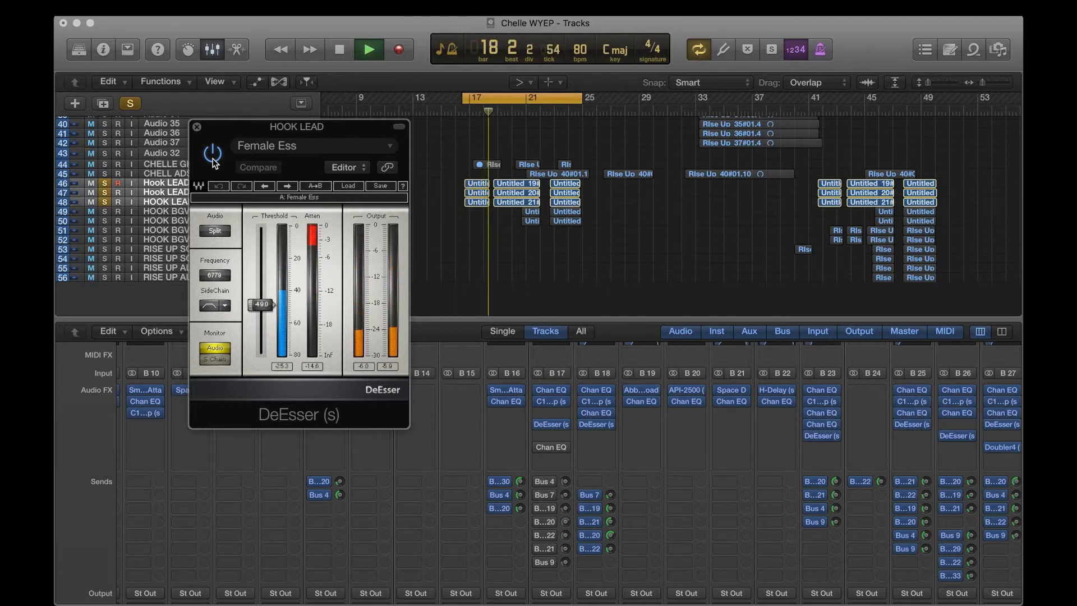
pyautogui.press('space')
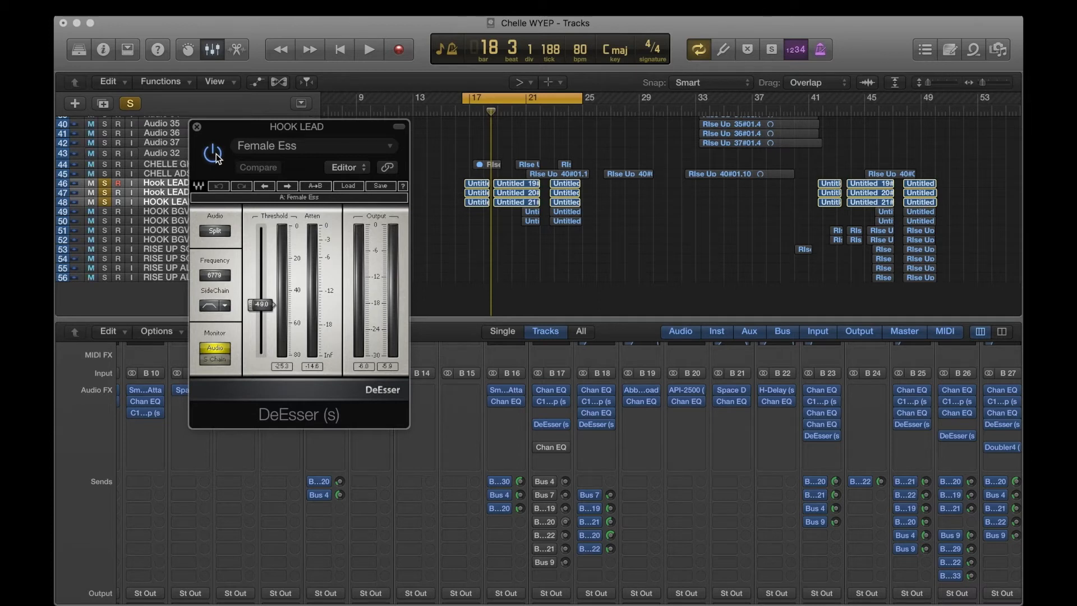
pyautogui.click(213, 153)
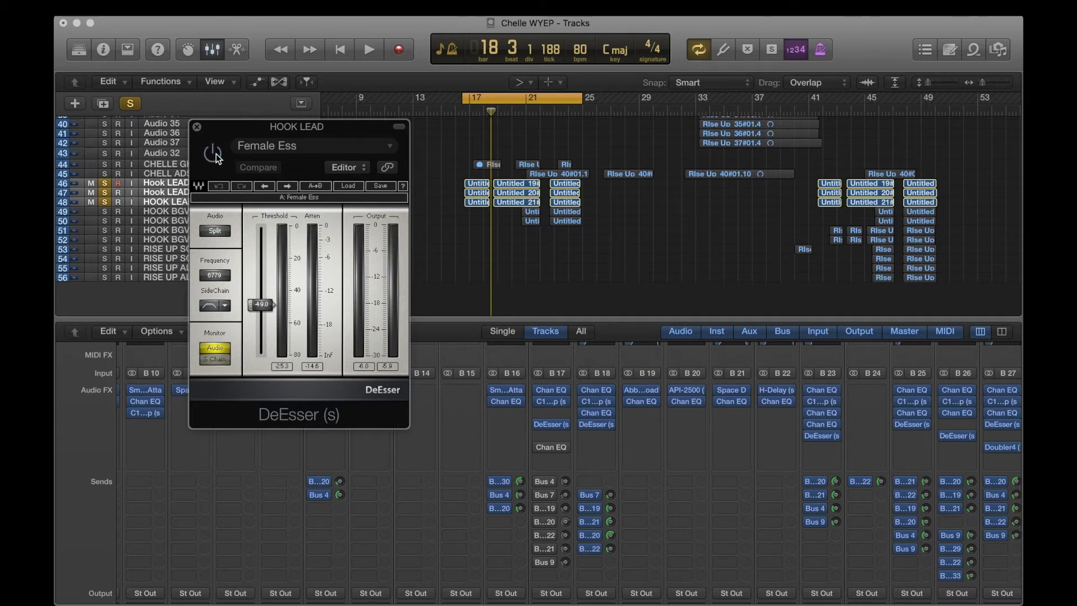
pyautogui.press('space')
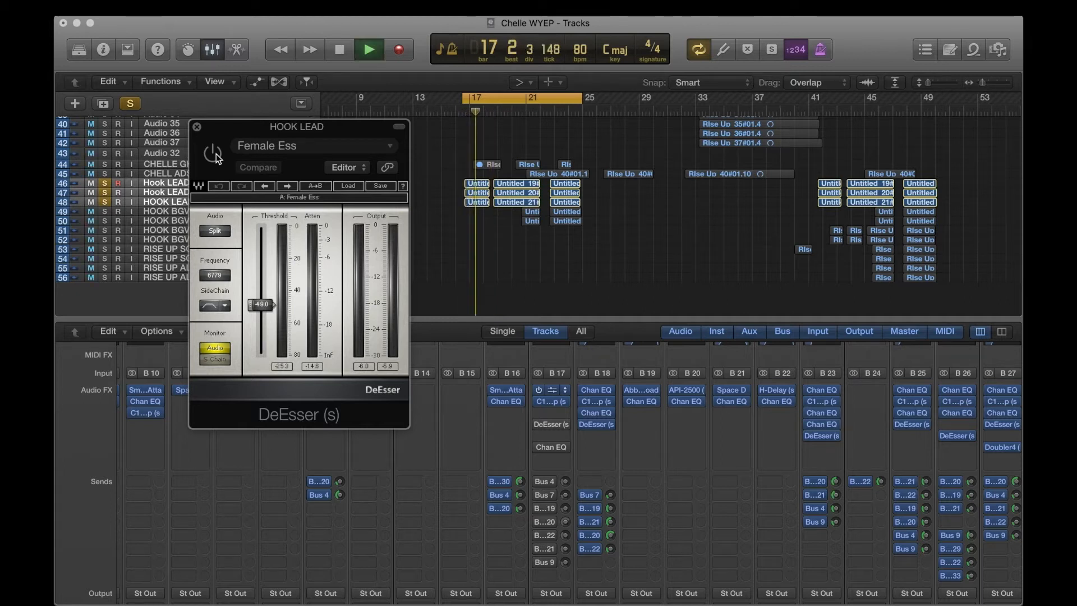
pyautogui.press('space')
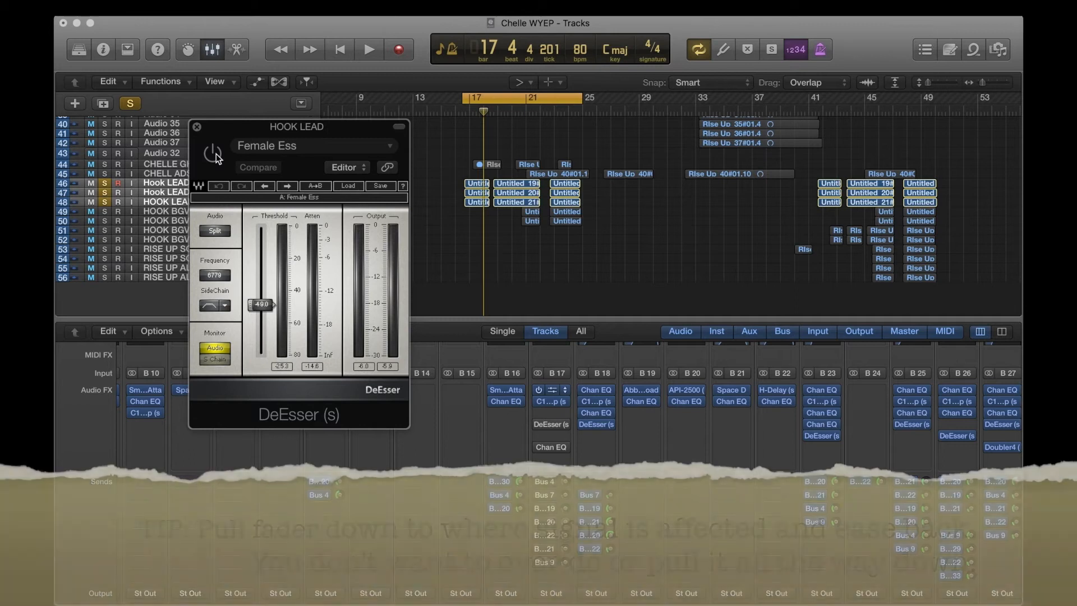
pyautogui.click(215, 153)
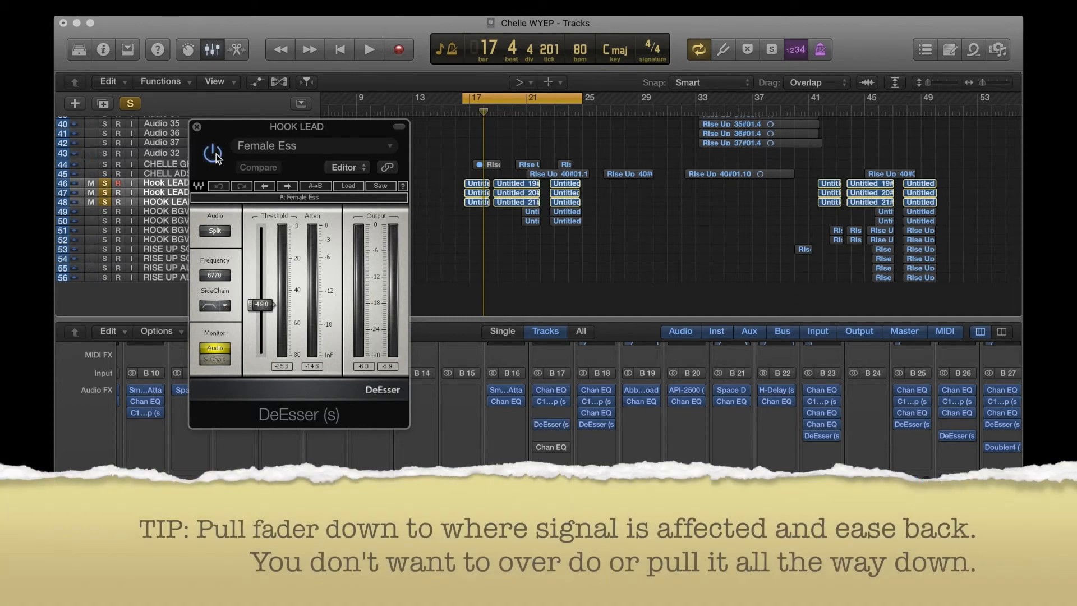
pyautogui.press('space')
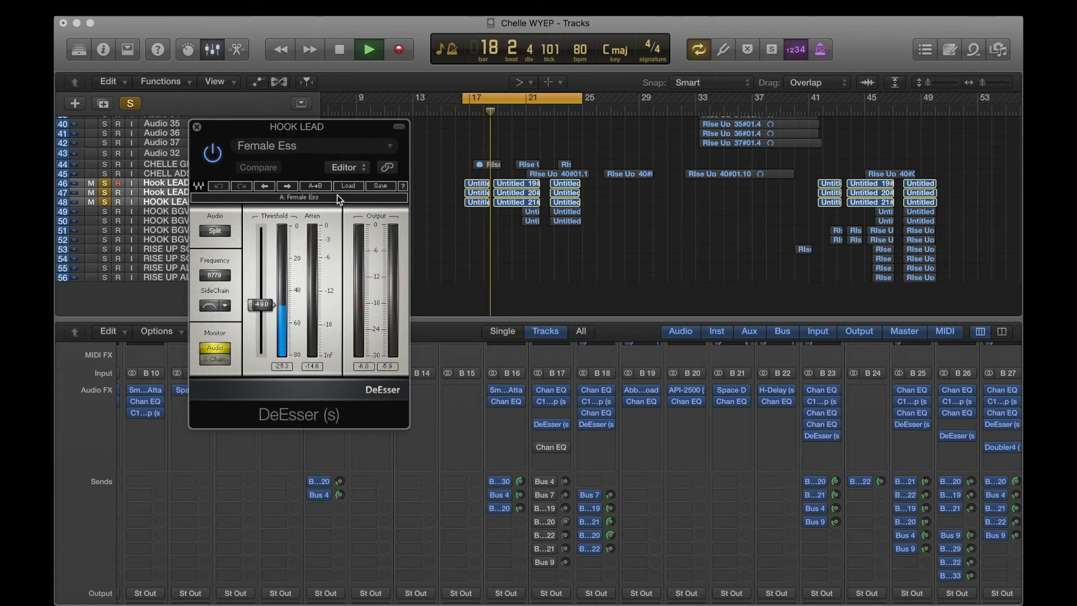
pyautogui.press('space')
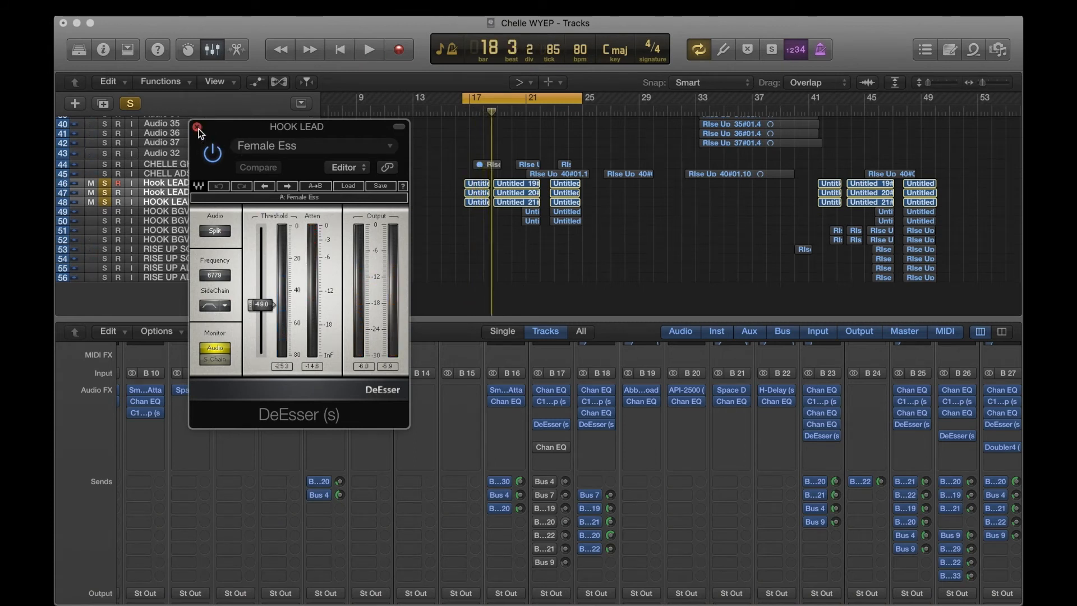
pyautogui.click(197, 127)
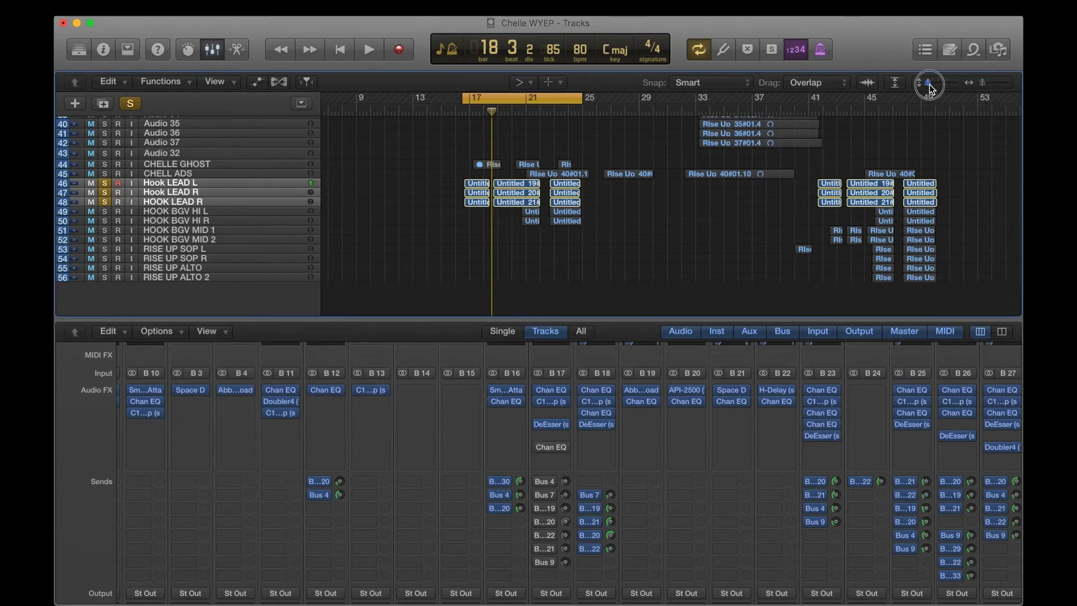
# - Enlarge the tracks to show their volume and pan controls, and switch the solo from the three hook leads to HOOK BGV HI L and R
pyautogui.moveTo(929, 83); pyautogui.dragTo(941, 82)
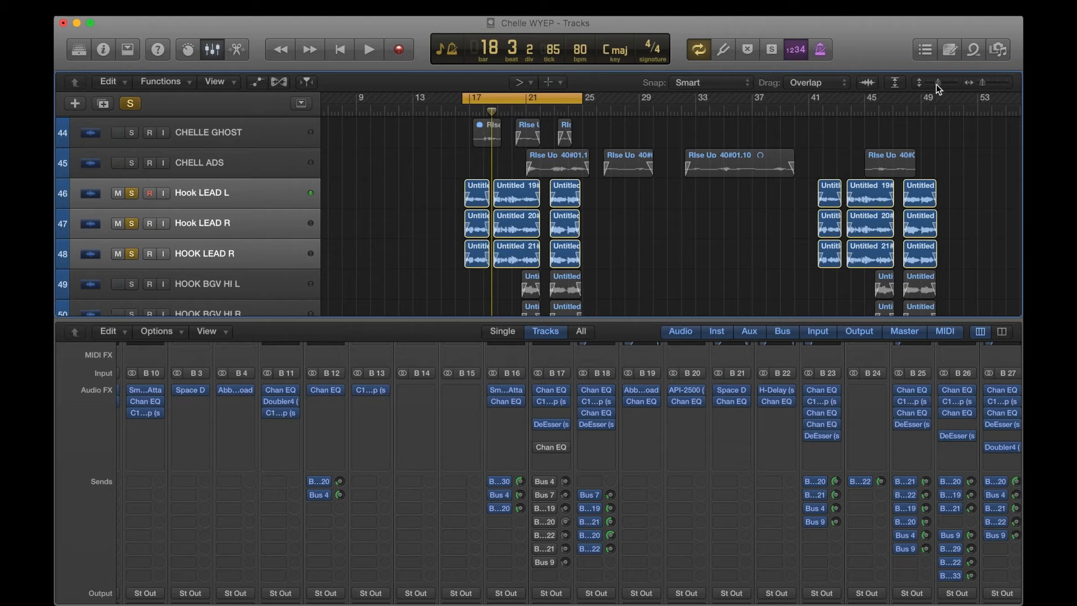
pyautogui.moveTo(936, 84); pyautogui.dragTo(938, 84)
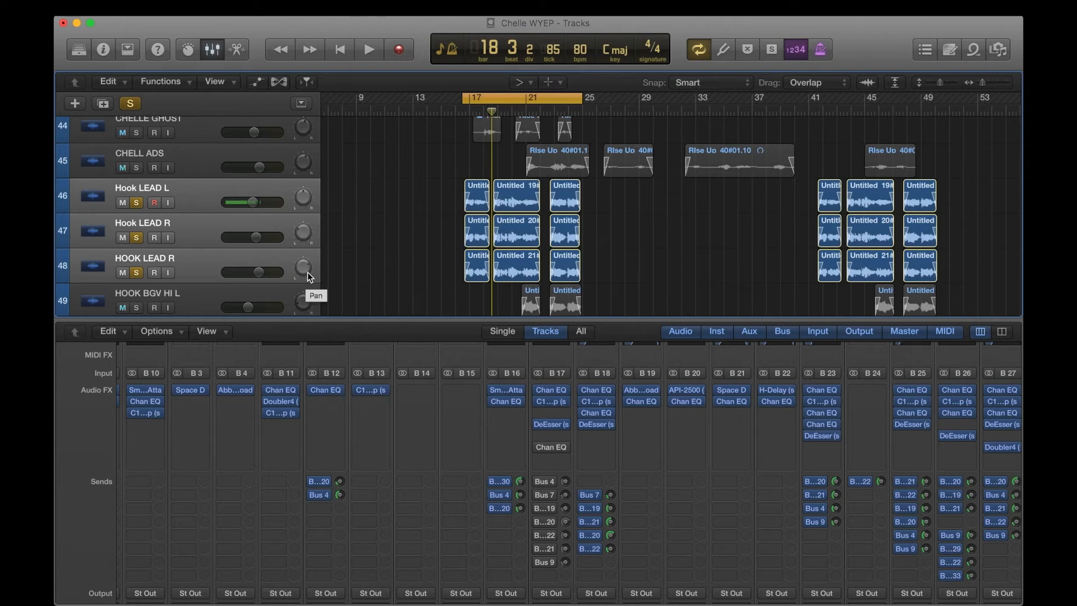
pyautogui.scroll(-2, 307, 271)
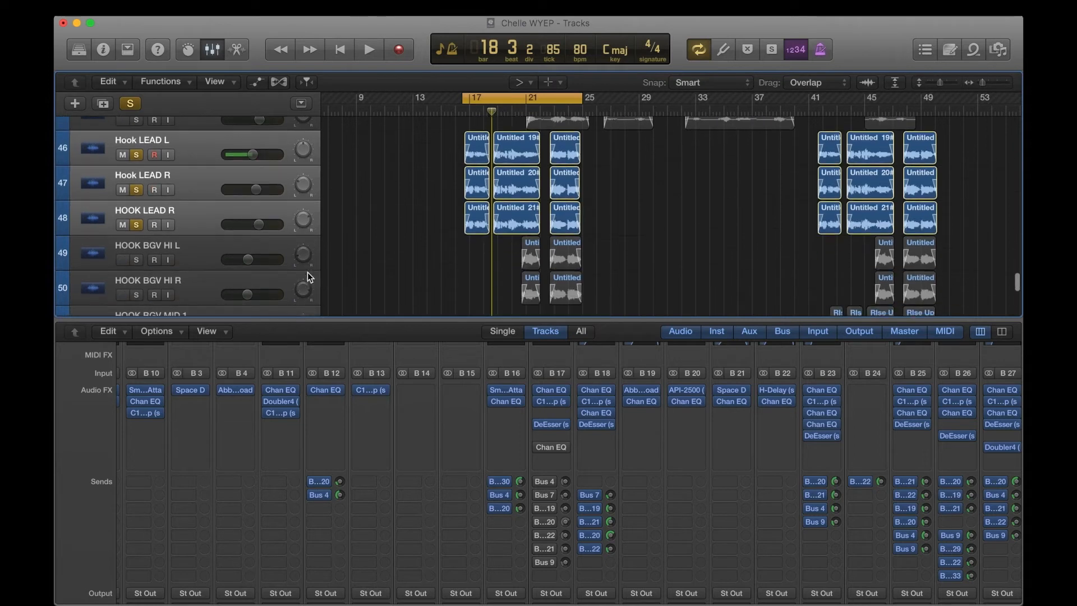
pyautogui.click(136, 154)
pyautogui.click(136, 190)
pyautogui.click(136, 224)
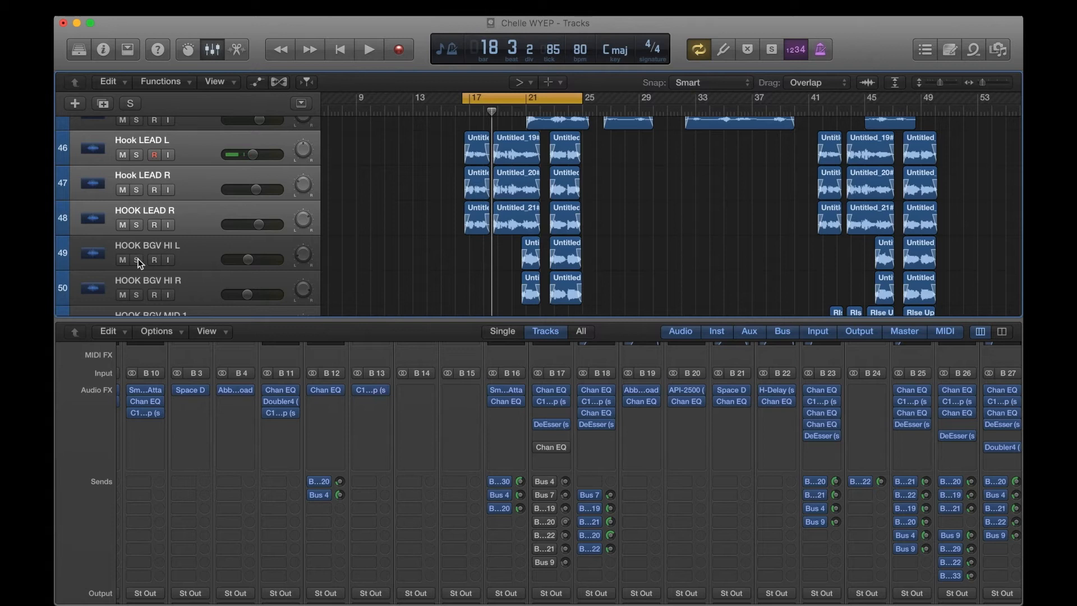
pyautogui.click(137, 259)
pyautogui.click(137, 296)
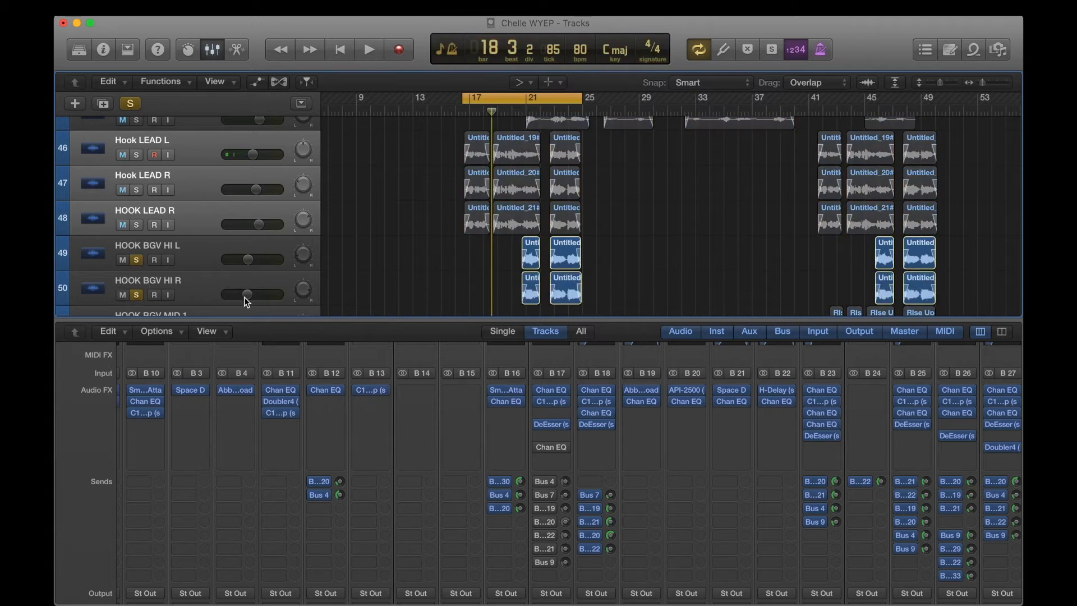
# - Move the cycle region to roughly bars 21 to 29 and play the soloed high background vocals
pyautogui.moveTo(496, 97); pyautogui.dragTo(557, 106)
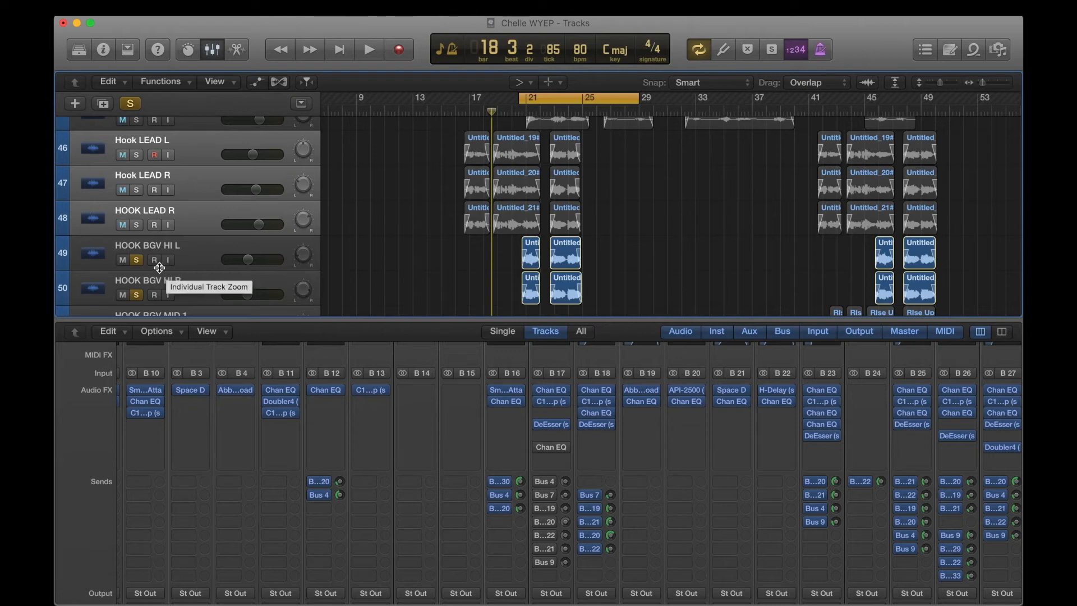
pyautogui.press('space')
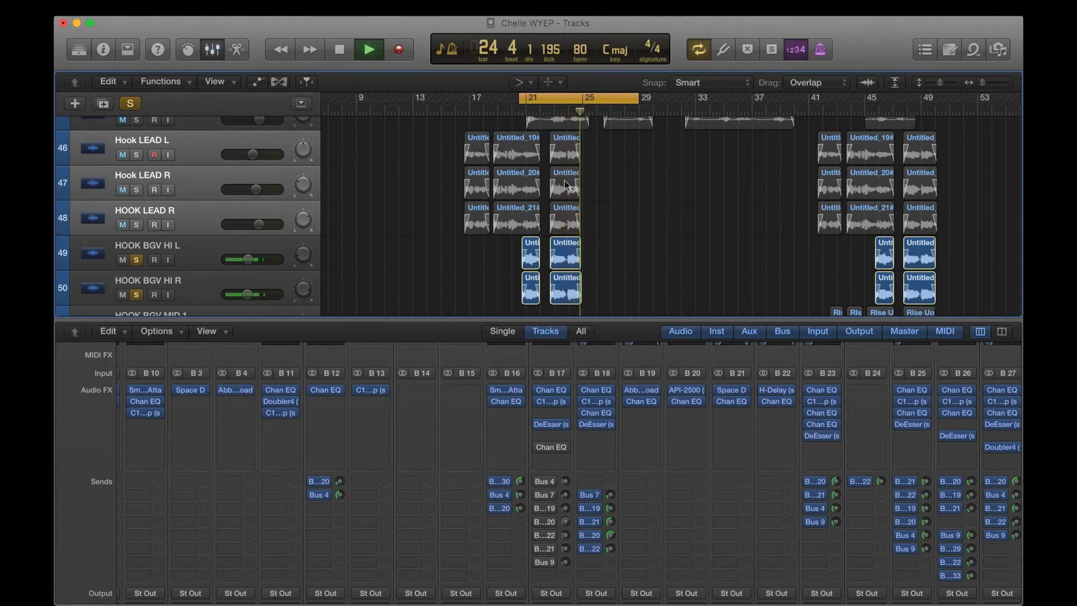
pyautogui.press('space')
# - Solo the three hook lead tracks together with the high background vocals and play them in the cycle region
pyautogui.click(137, 156)
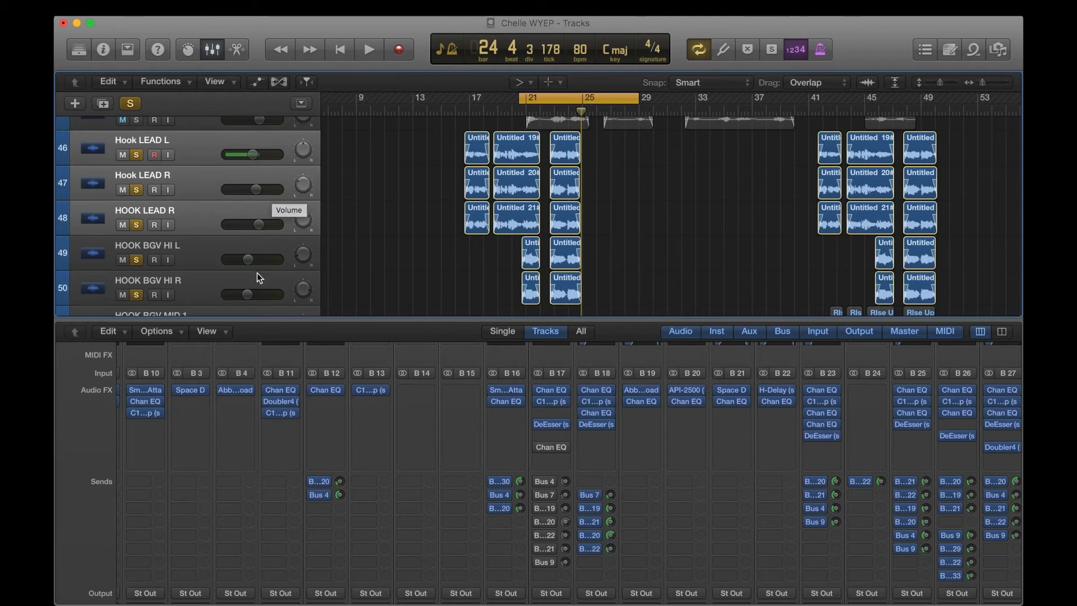
pyautogui.scroll(-1, 258, 275)
pyautogui.scroll(-1, 259, 264)
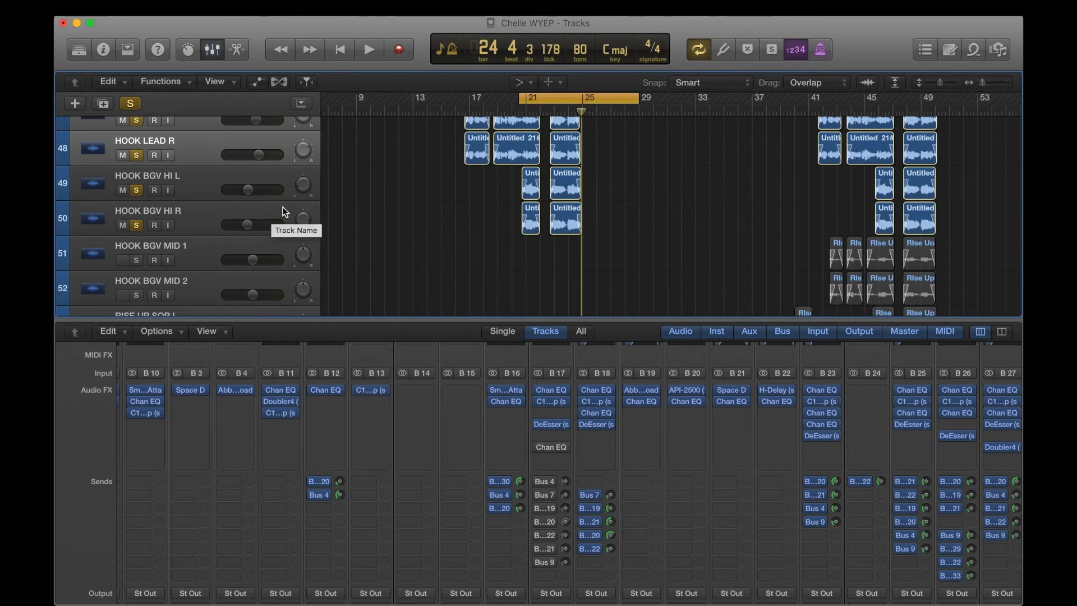
pyautogui.scroll(1, 283, 207)
pyautogui.scroll(2, 285, 211)
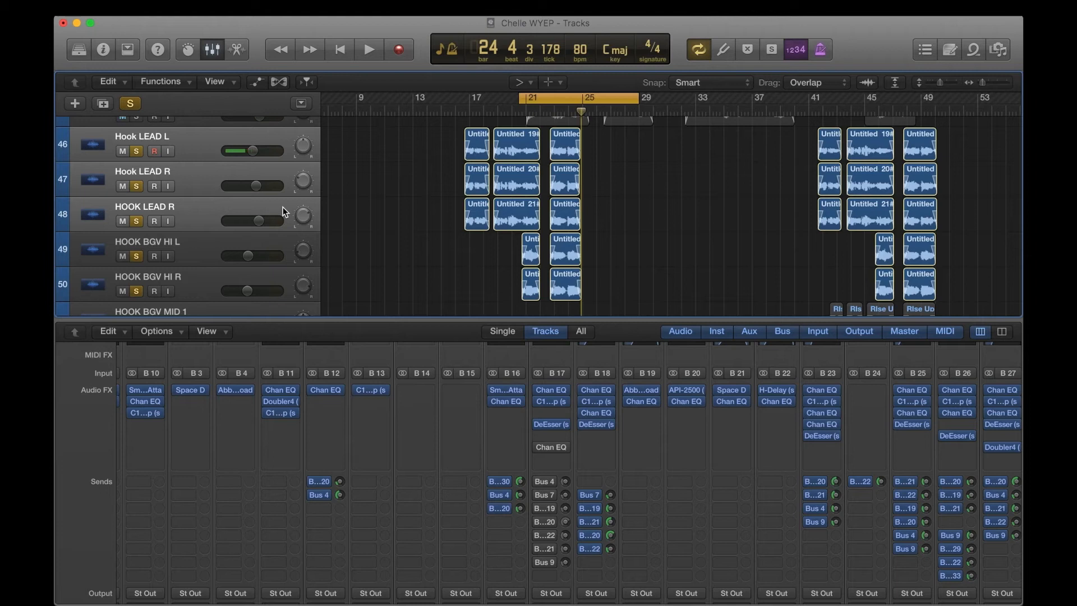
pyautogui.press('space')
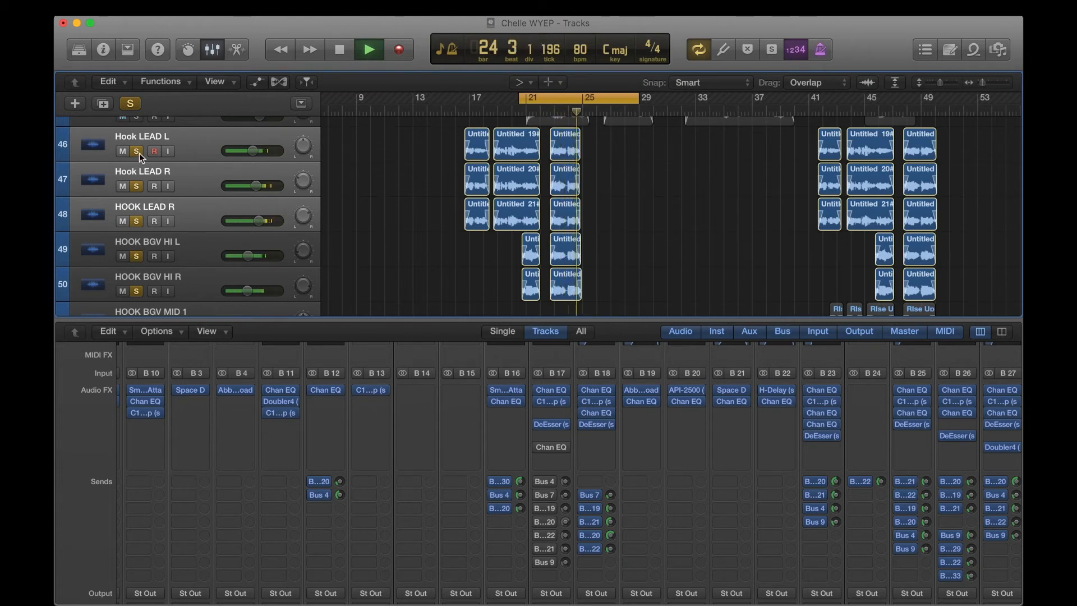
pyautogui.press('space')
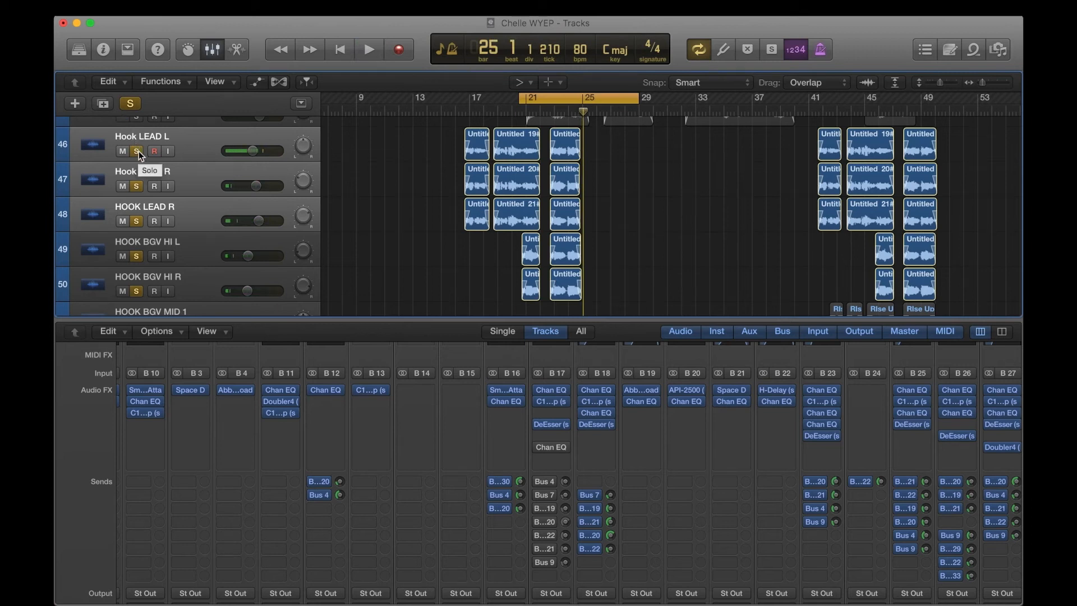
# - Play the high background vocals without the hook leads, and clear all solos to play the full mix
pyautogui.click(136, 151)
pyautogui.press('space')
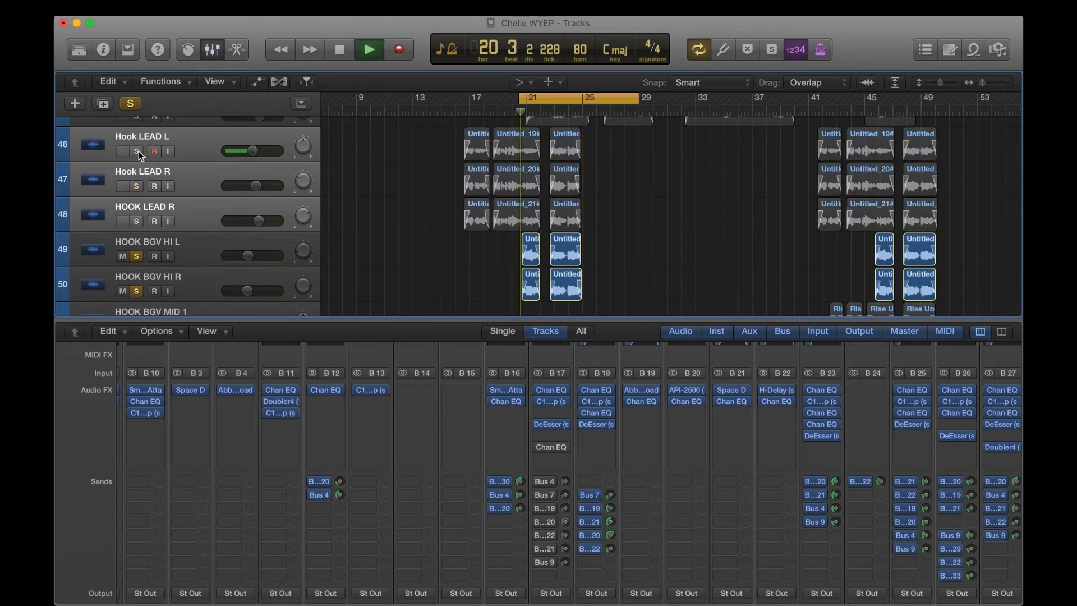
pyautogui.press('space')
pyautogui.click(132, 103)
pyautogui.press('space')
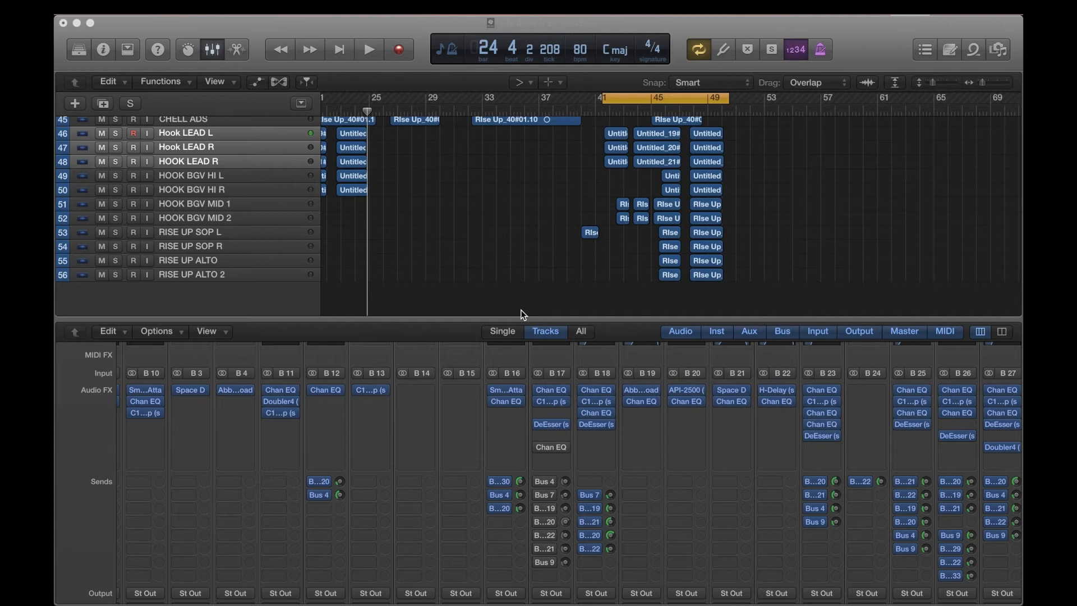
# - Solo all hook vocal tracks from Hook LEAD L through RISE UP ALTO 2 and play the last hook
pyautogui.keyDown('shift'); pyautogui.click(255, 270); pyautogui.keyUp('shift')
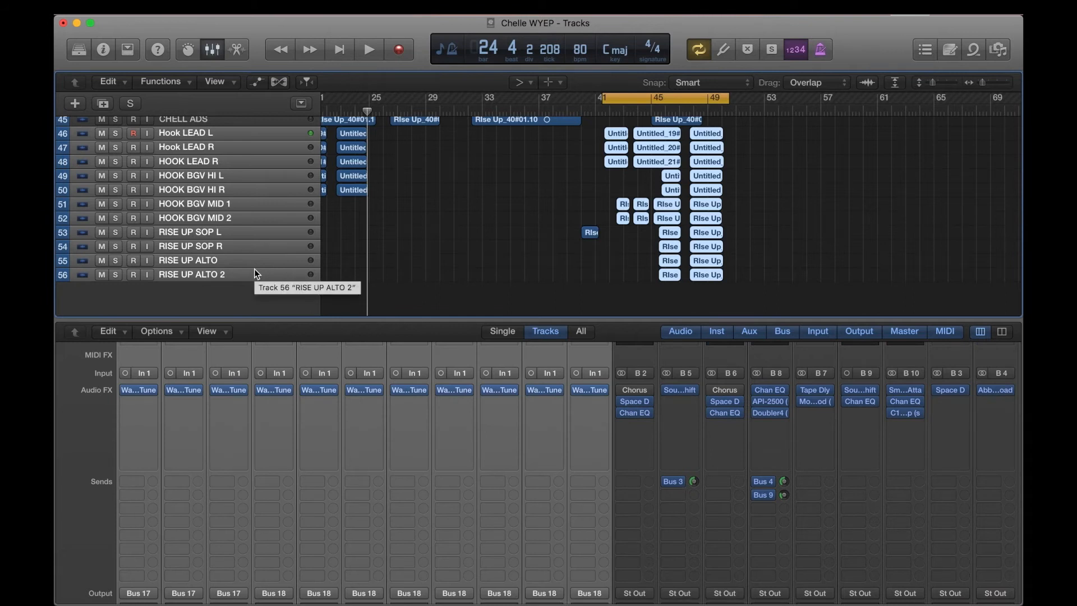
pyautogui.click(114, 276)
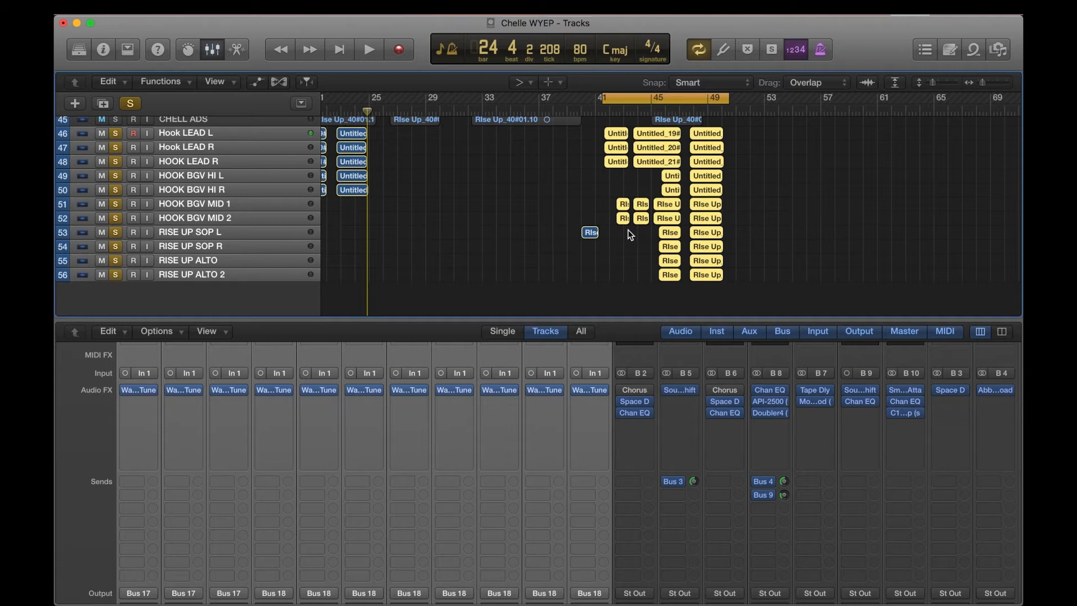
pyautogui.press('space')
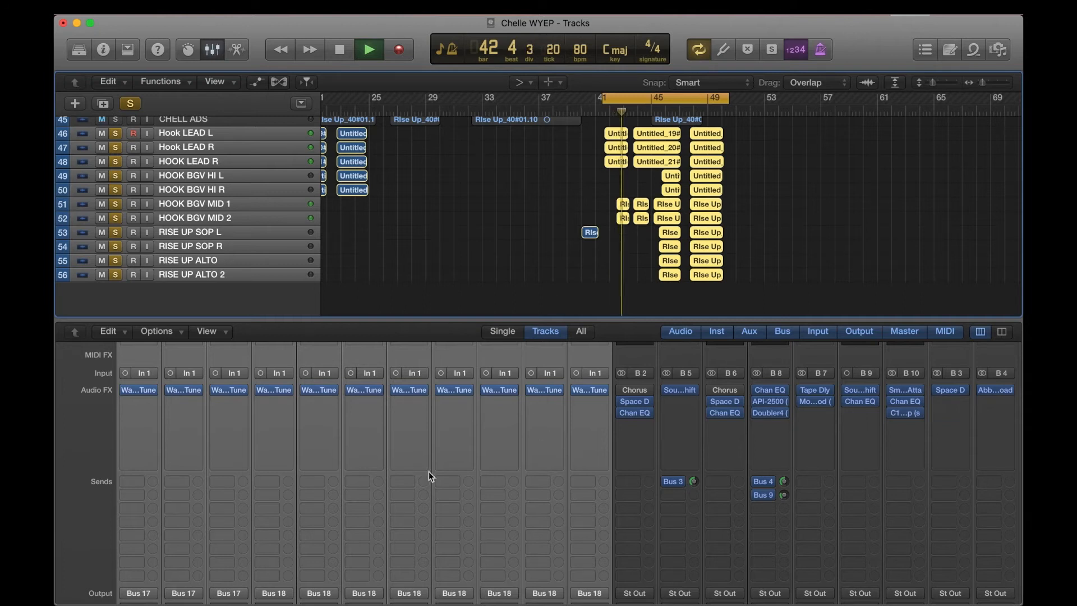
# - During playback, turn on the HOOK LEAD bus's sends to Bus 4, 7, 19, 20, 22, 21 and 9, and stop playback
pyautogui.hscroll(3, 385, 487)
pyautogui.scroll(-10, 385, 487)
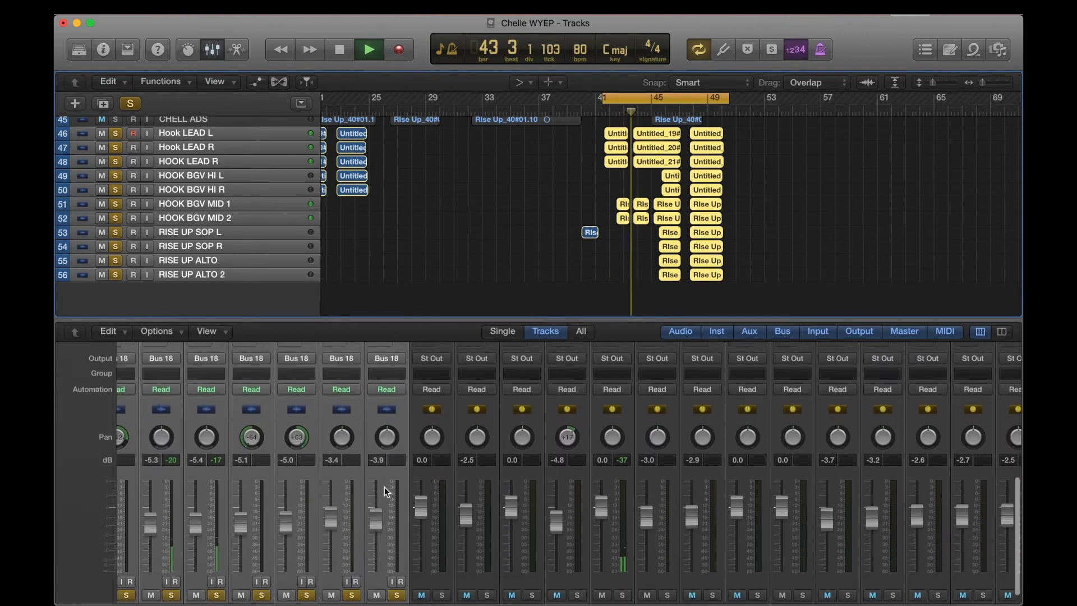
pyautogui.scroll(10, 511, 491)
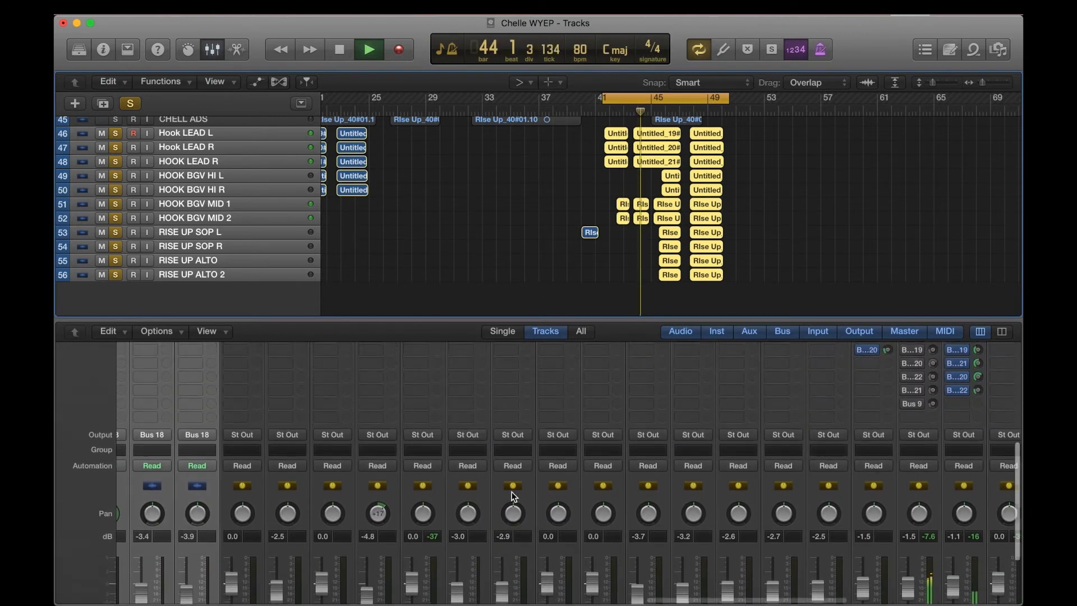
pyautogui.click(593, 417)
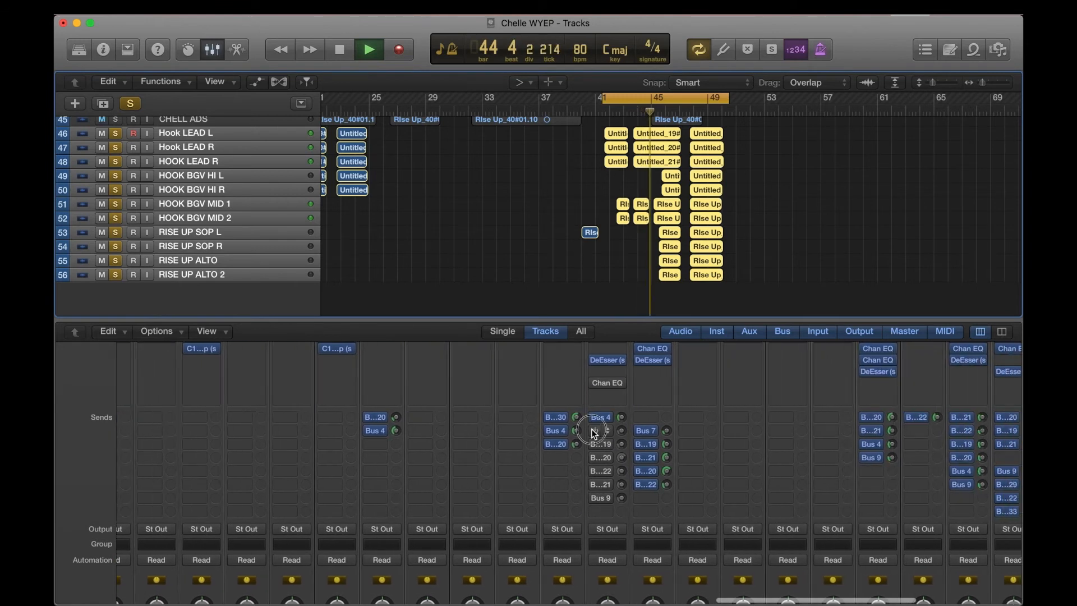
pyautogui.click(593, 430)
pyautogui.click(593, 444)
pyautogui.click(593, 458)
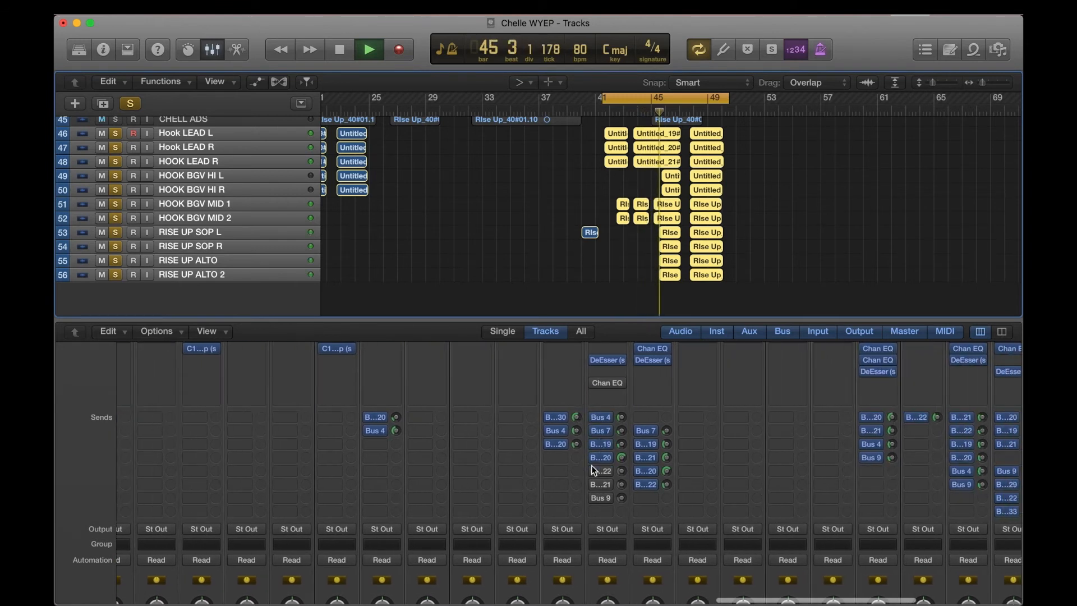
pyautogui.click(594, 471)
pyautogui.click(594, 483)
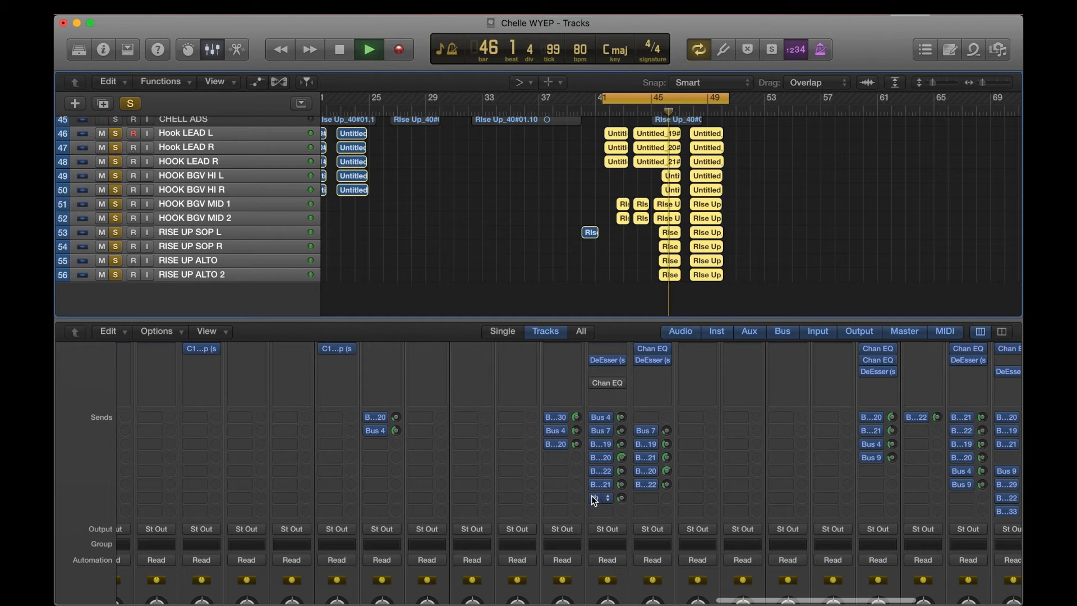
pyautogui.click(592, 497)
pyautogui.scroll(3, 658, 451)
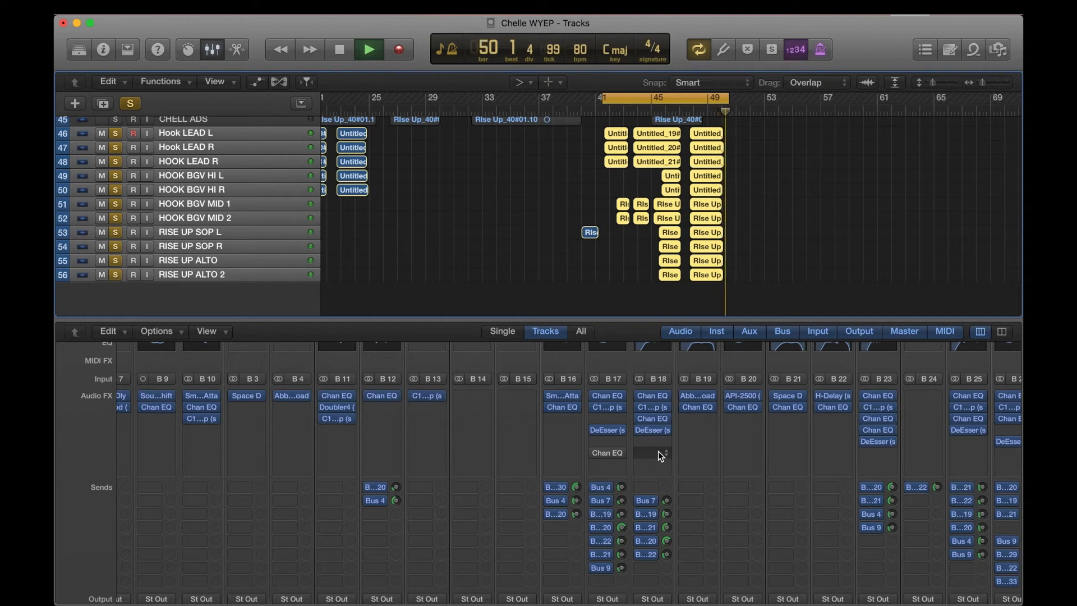
pyautogui.press('space')
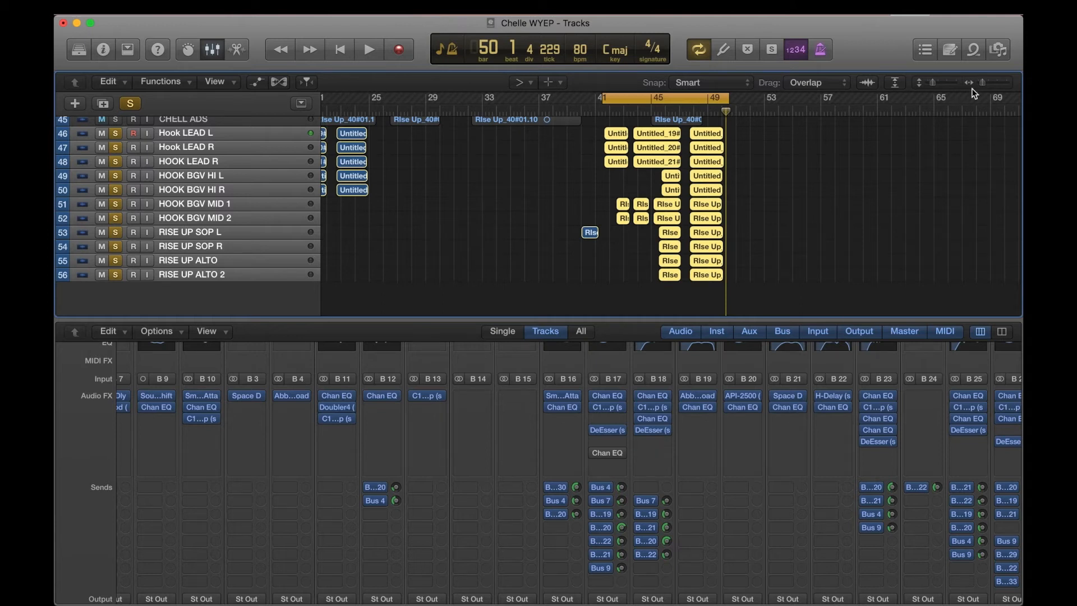
# - Enlarge the track display around the background vocals and clear all track solos
pyautogui.moveTo(980, 81); pyautogui.dragTo(936, 81)
pyautogui.scroll(-3, 559, 201)
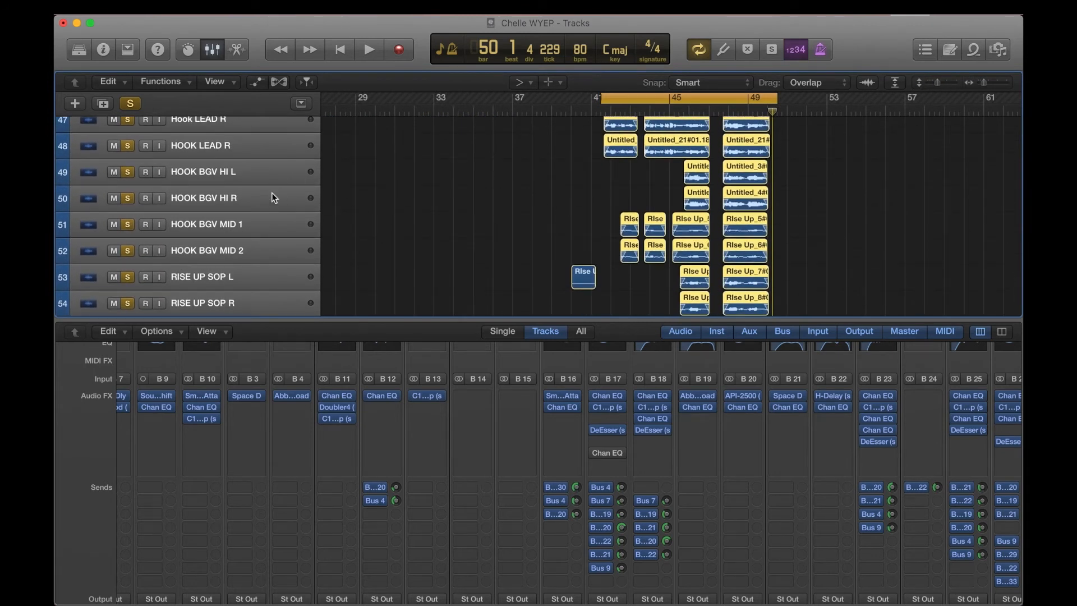
pyautogui.scroll(-1, 267, 203)
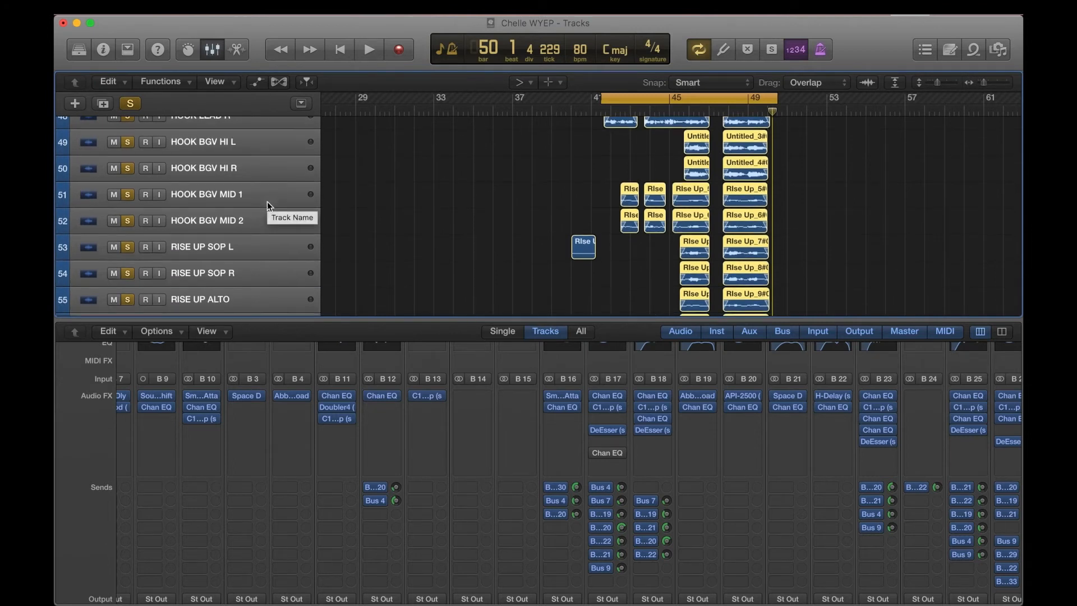
pyautogui.scroll(-1, 267, 228)
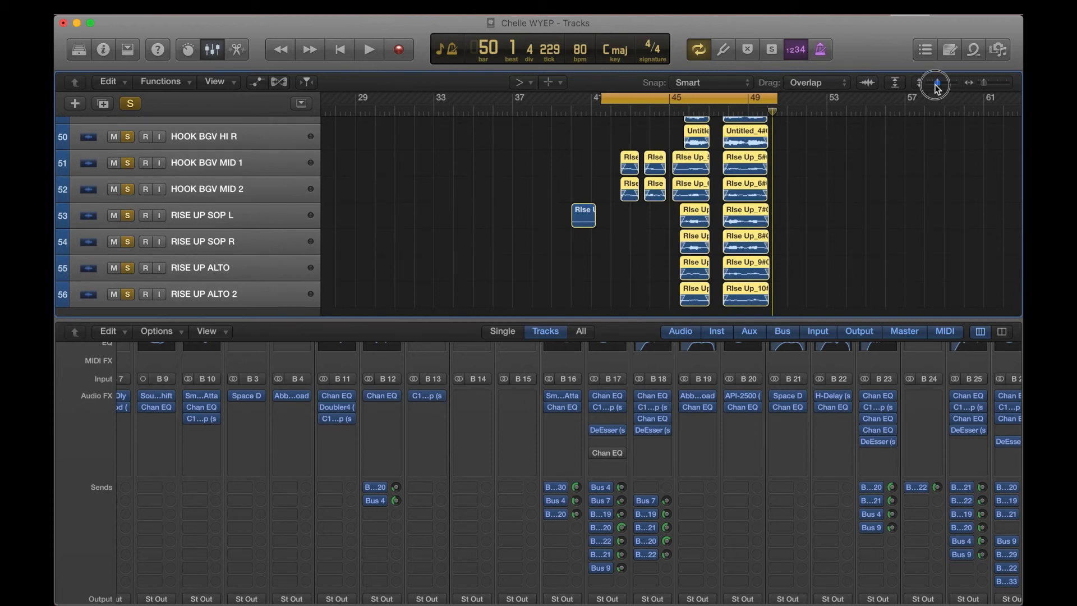
pyautogui.moveTo(937, 87); pyautogui.dragTo(942, 87)
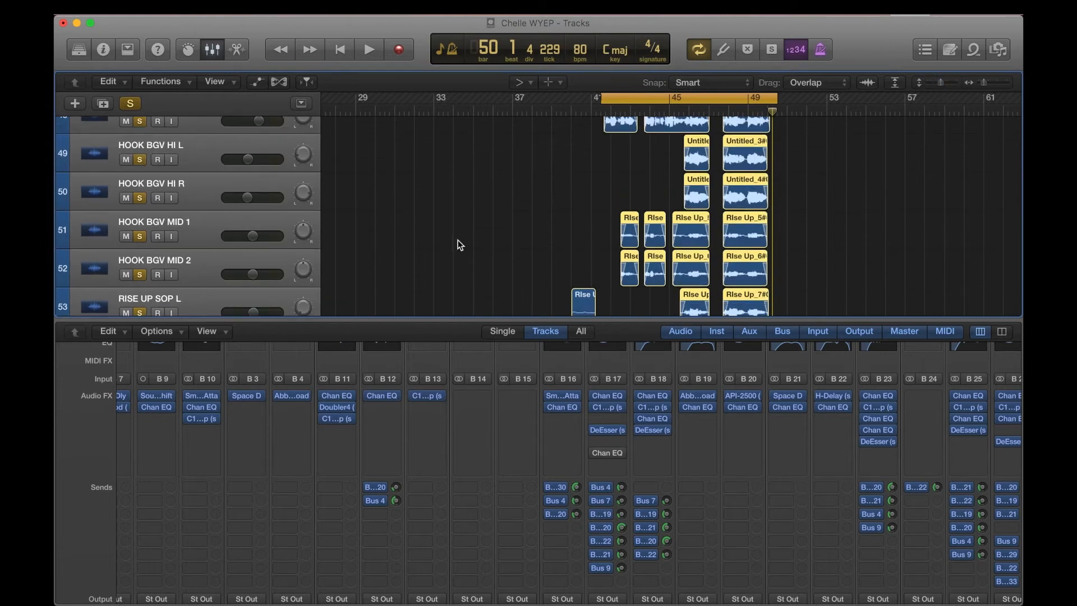
pyautogui.scroll(-2, 395, 259)
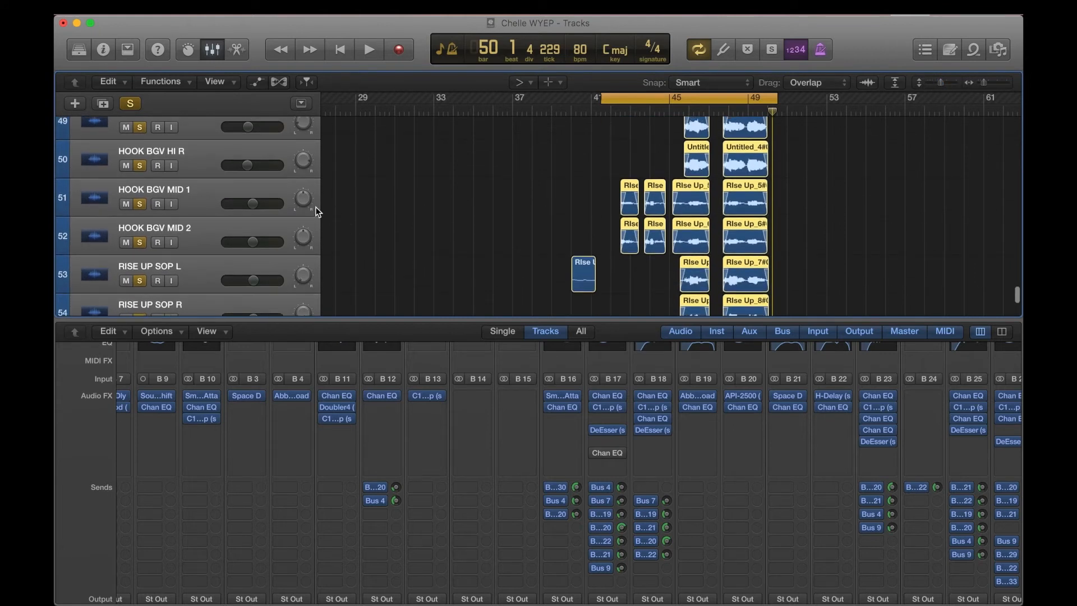
pyautogui.click(132, 103)
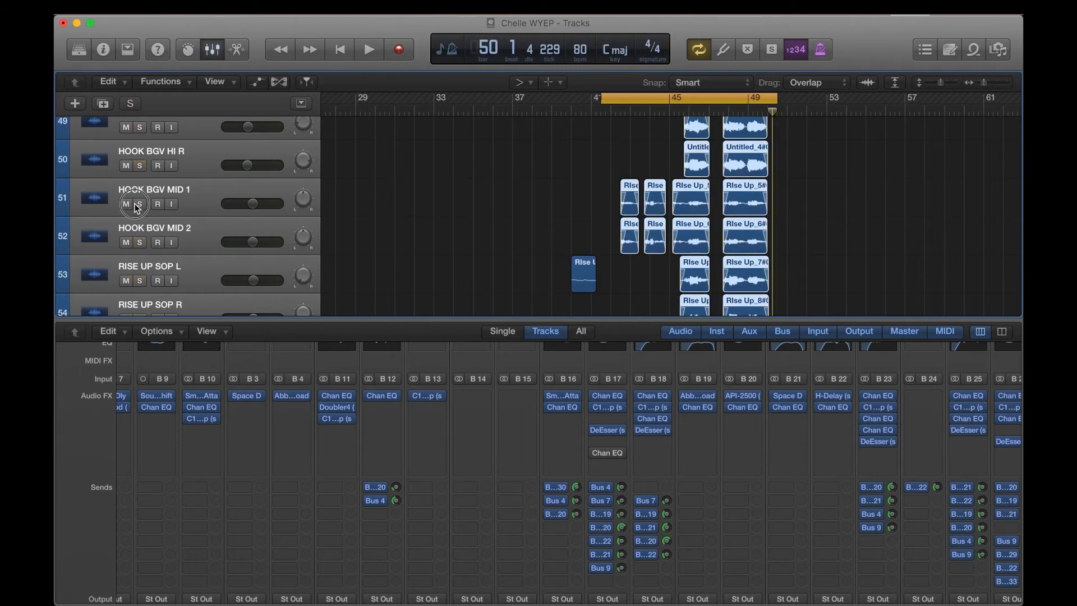
pyautogui.click(136, 205)
pyautogui.click(133, 103)
# - Solo HOOK BGV MID 1 and HOOK BGV MID 2 and play the hook with cycle mode turned off
pyautogui.click(201, 199)
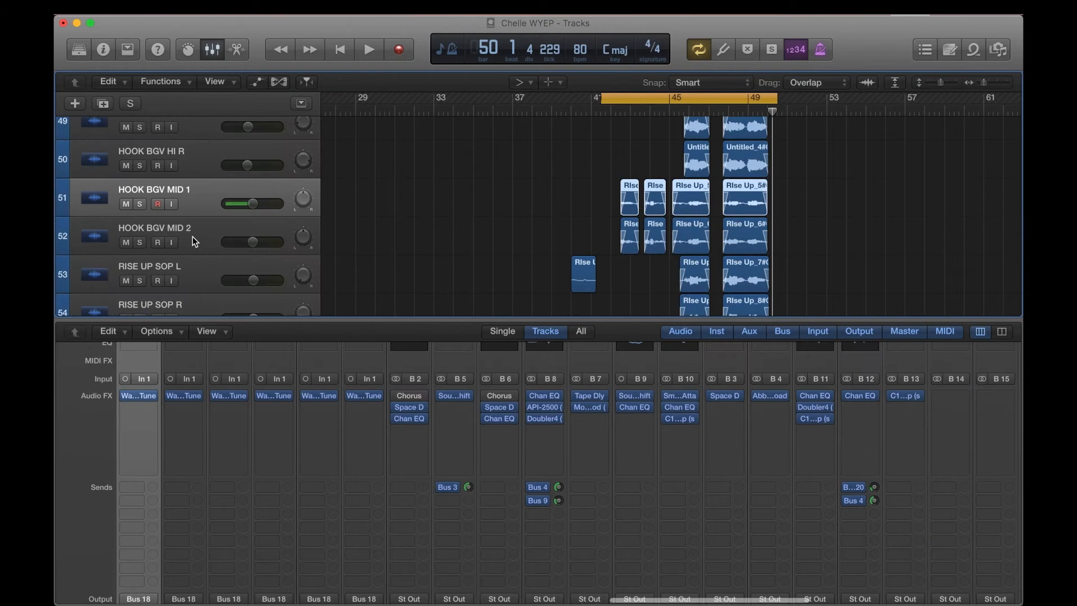
pyautogui.click(140, 204)
pyautogui.click(140, 242)
pyautogui.press('space')
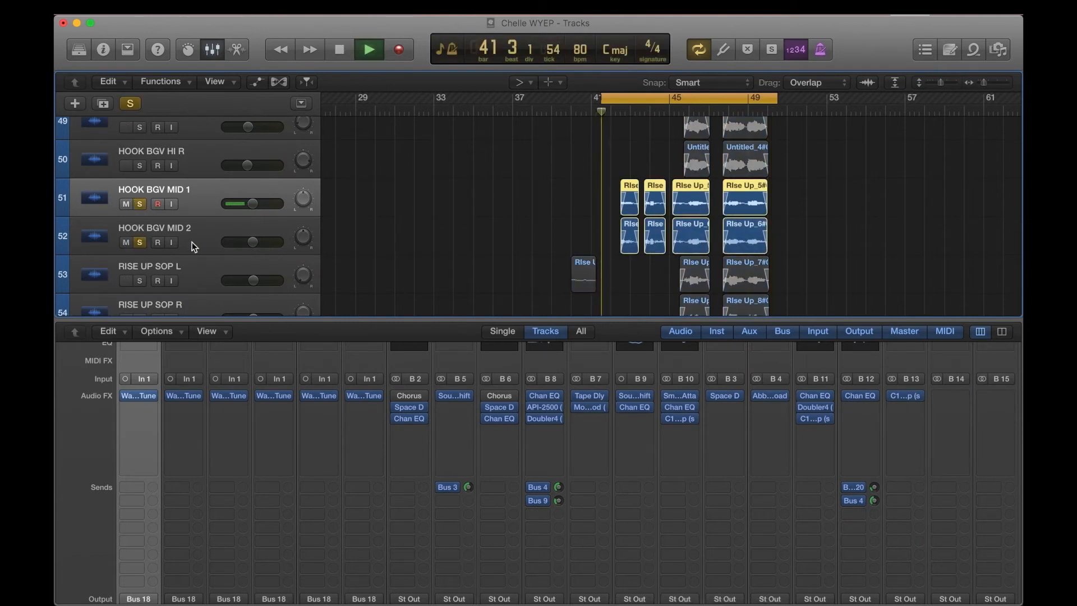
pyautogui.click(620, 101)
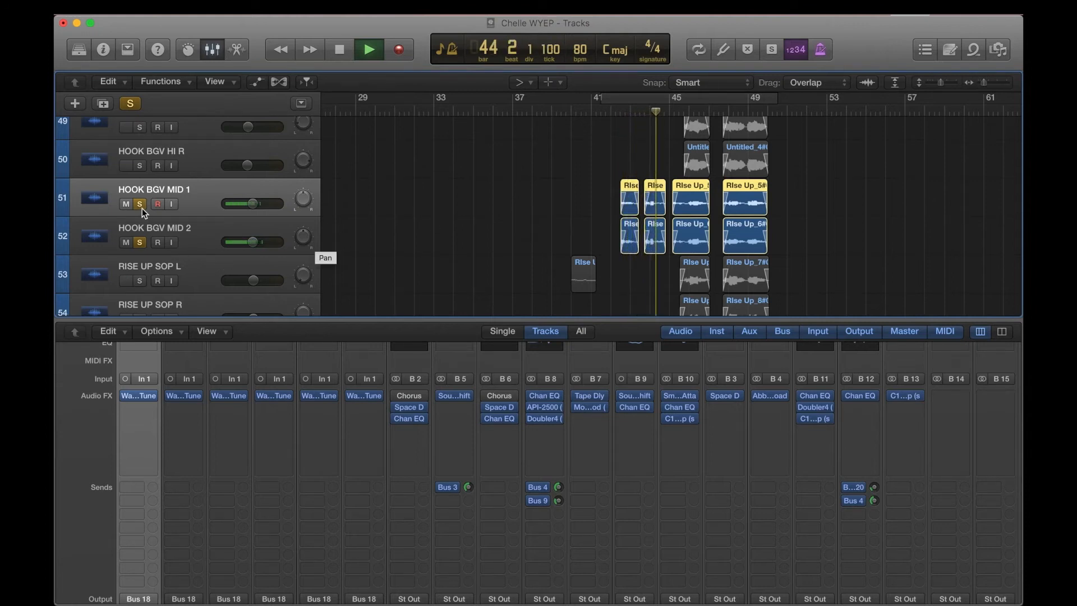
pyautogui.scroll(-3, 172, 251)
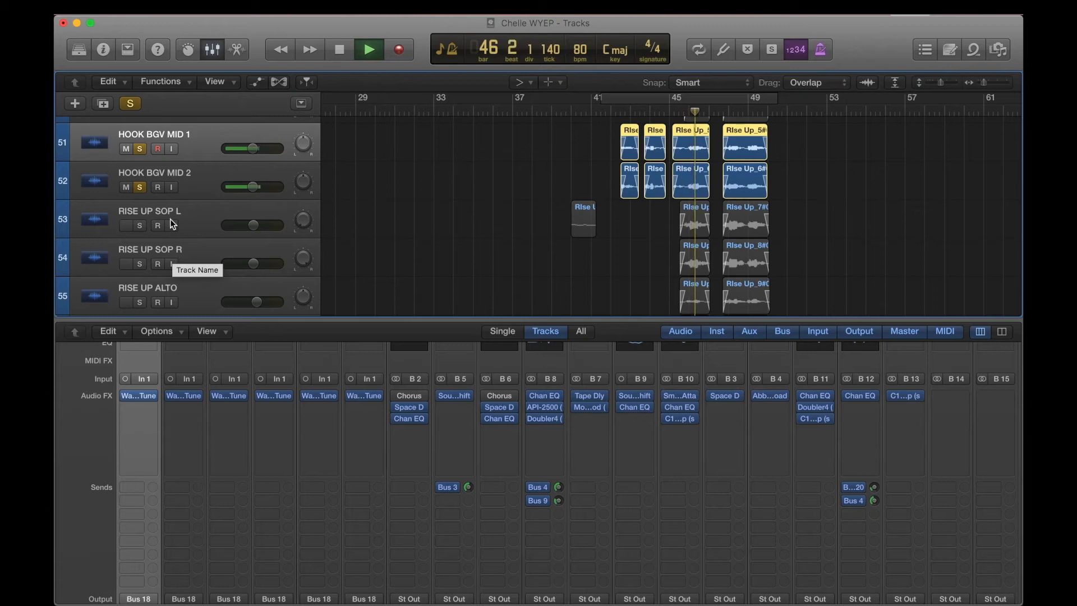
pyautogui.scroll(-1, 169, 219)
pyautogui.press('space')
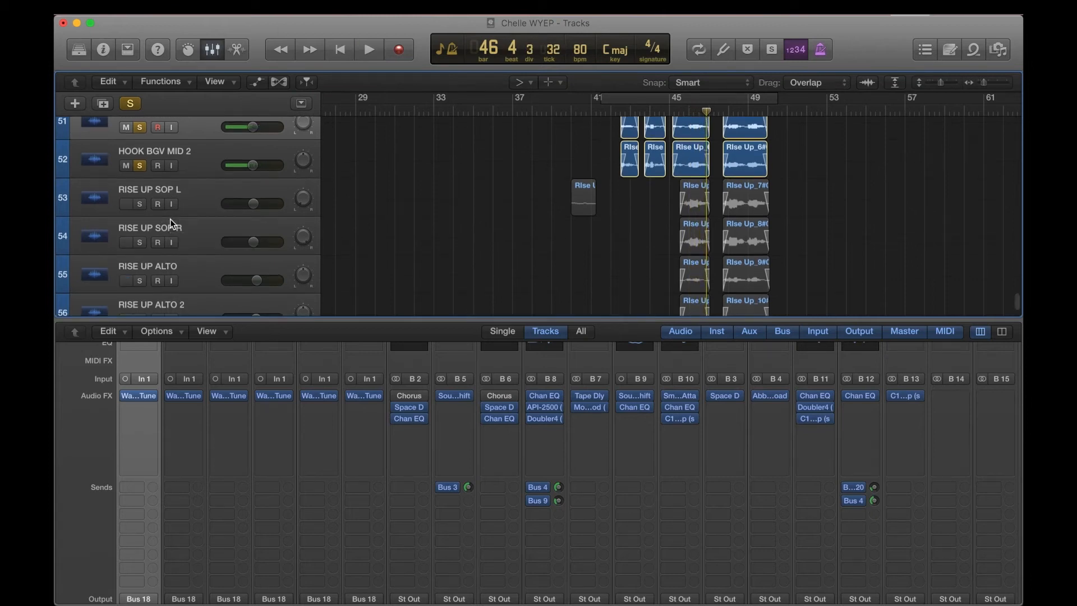
# - Add RISE UP ALTO and RISE UP ALTO 2 to the soloed tracks
pyautogui.scroll(-1, 144, 259)
pyautogui.click(142, 262)
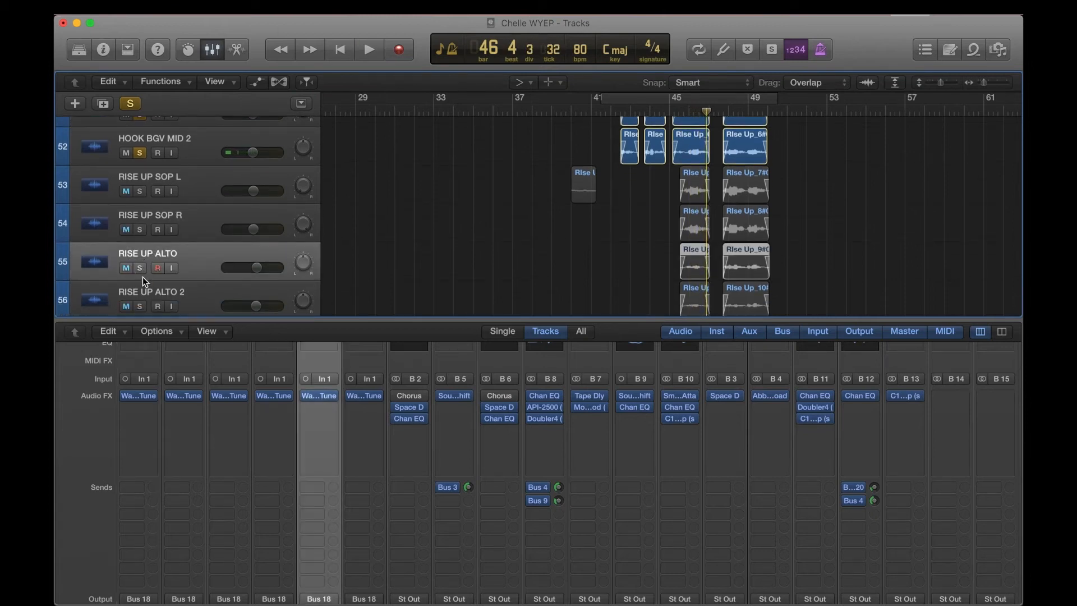
pyautogui.click(139, 267)
pyautogui.click(143, 304)
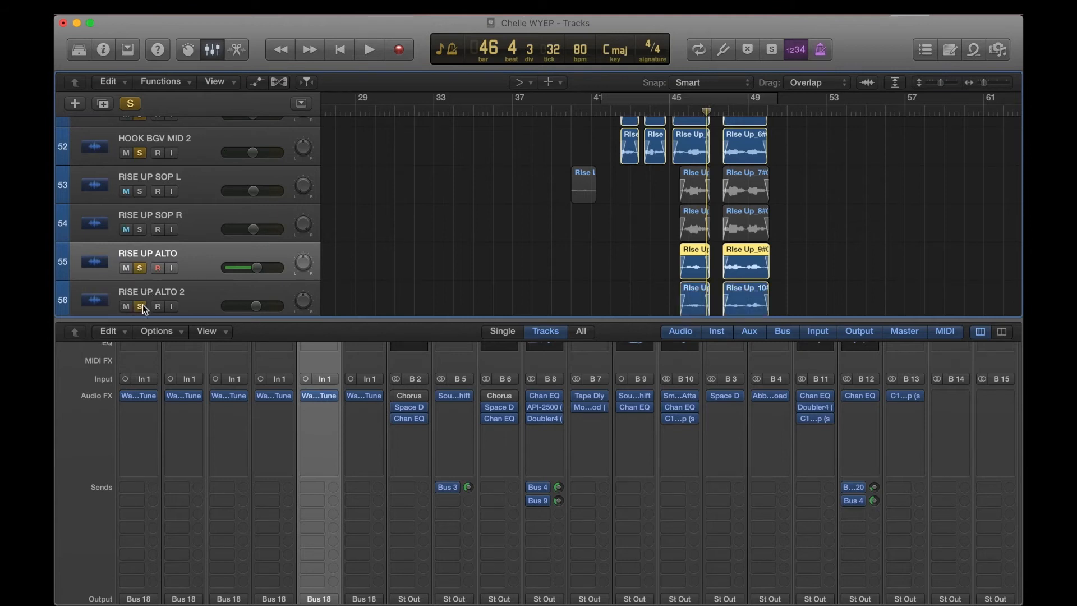
pyautogui.scroll(-1, 385, 238)
pyautogui.scroll(2, 385, 238)
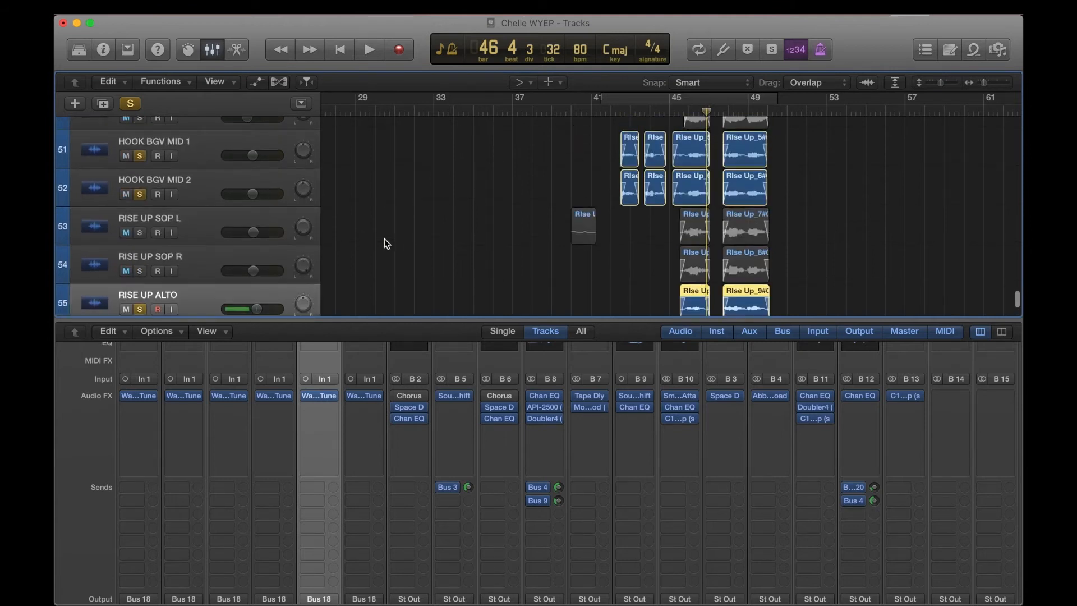
# - Play the soloed mid and alto background vocals from bar 45 with cycle mode off
pyautogui.click(677, 103)
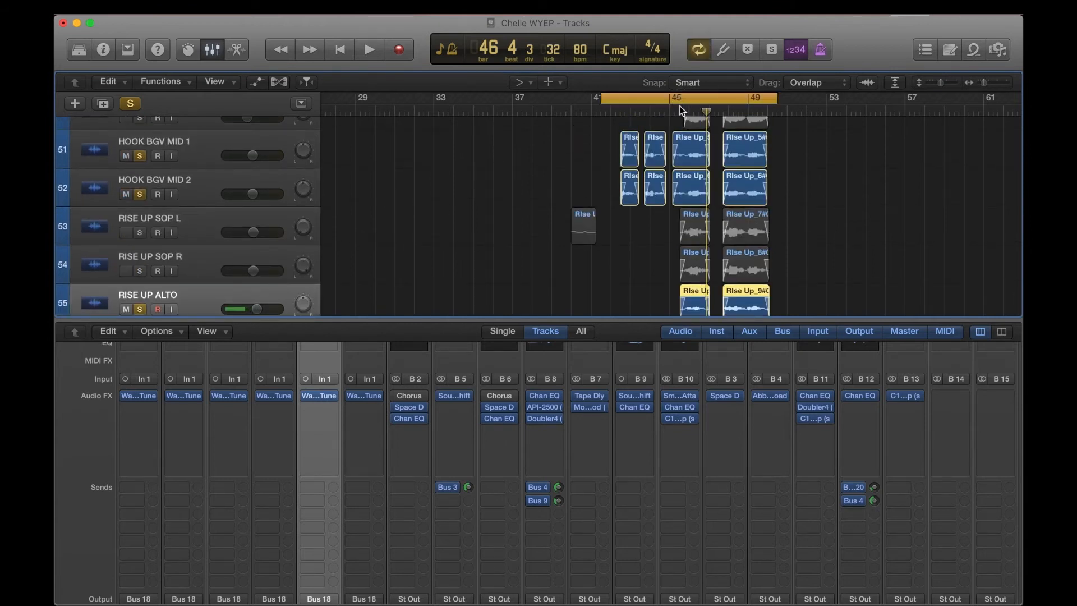
pyautogui.click(679, 106)
pyautogui.press('c')
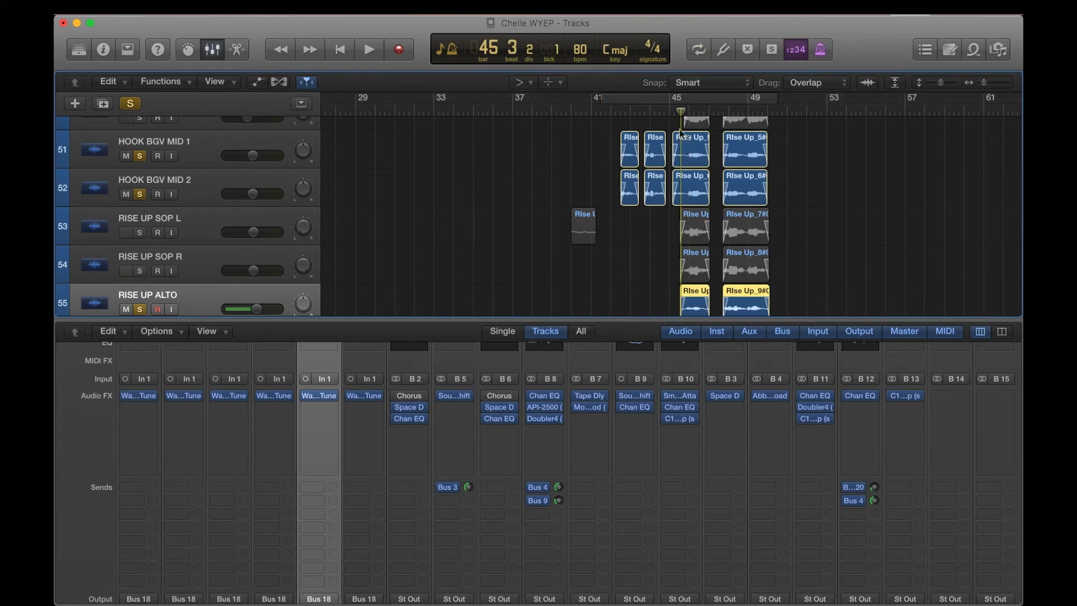
pyautogui.press('space')
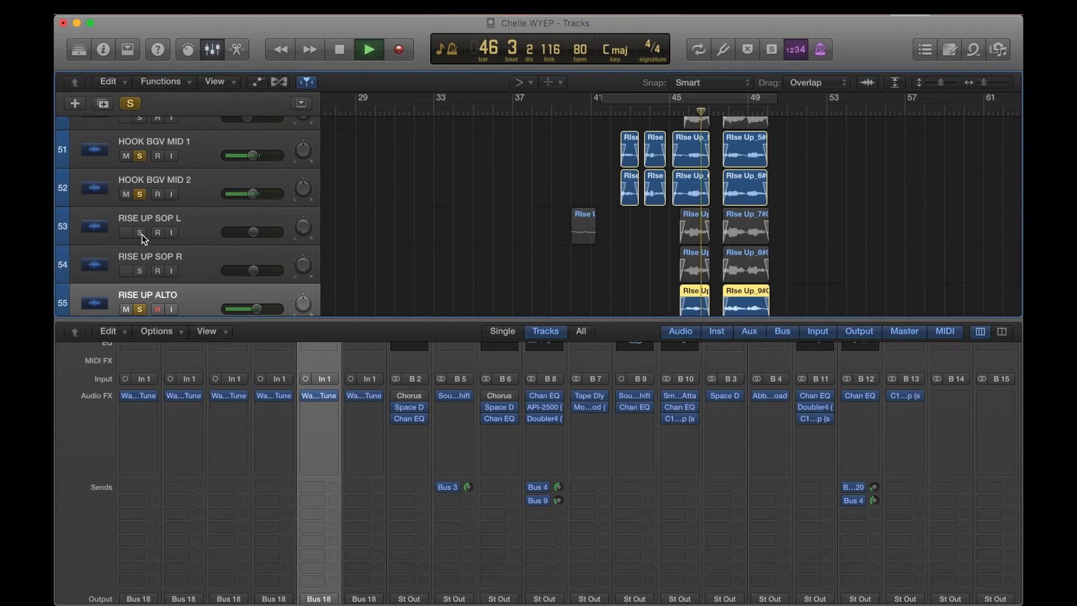
pyautogui.press('space')
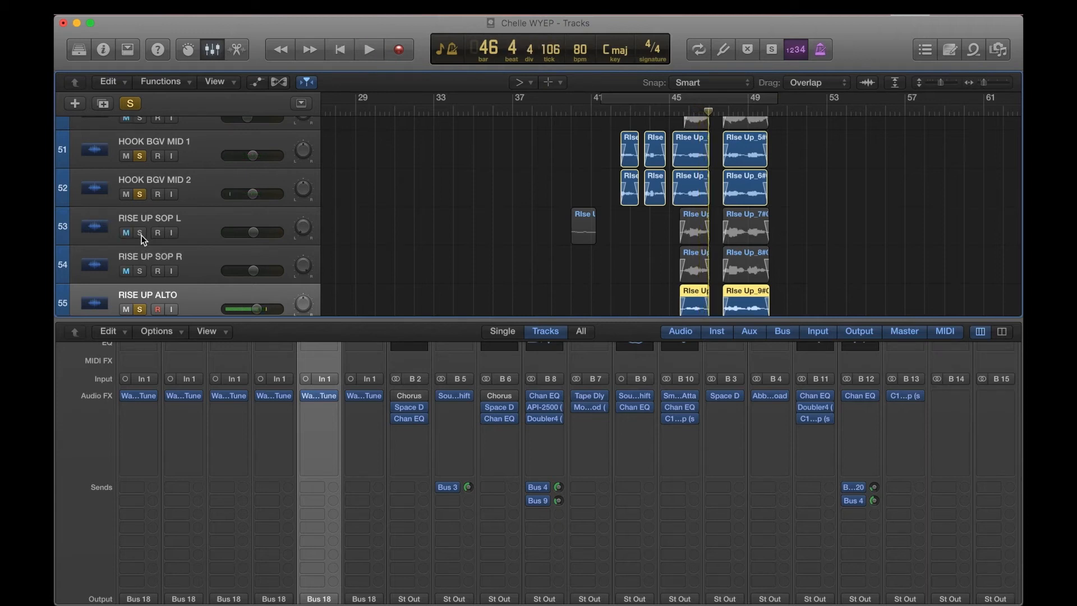
# - Add RISE UP SOP L, RISE UP SOP R, HOOK BGV HI L and HOOK BGV HI R to the soloed tracks
pyautogui.click(140, 232)
pyautogui.click(141, 271)
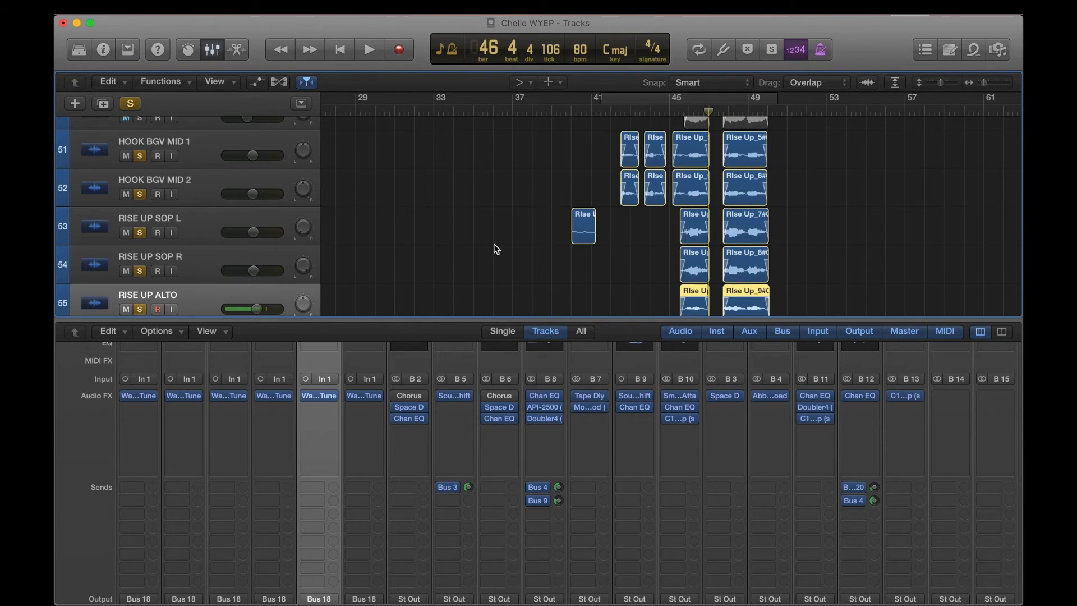
pyautogui.click(200, 230)
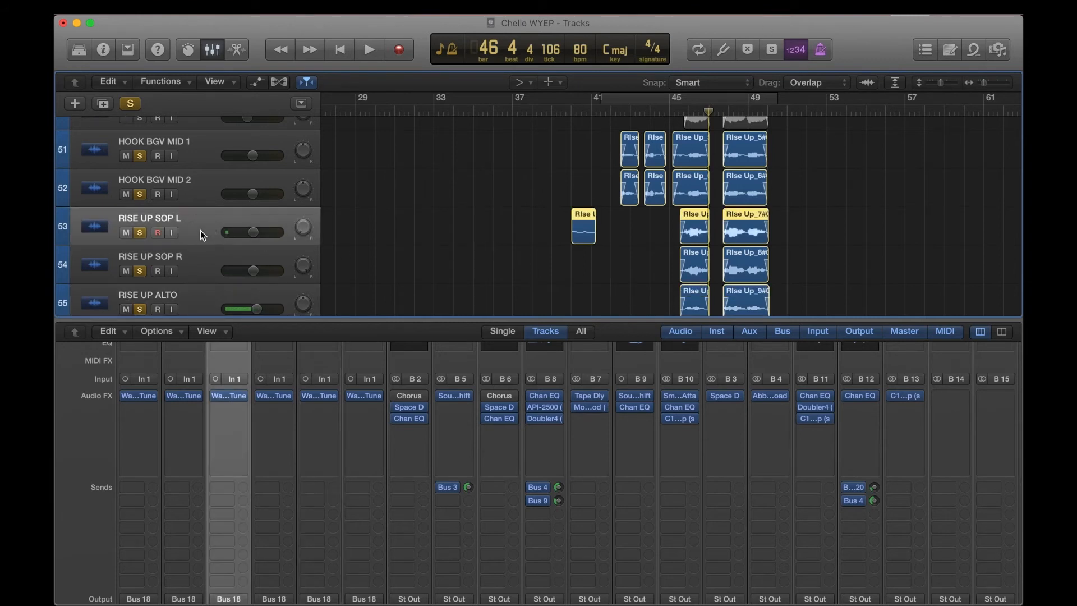
pyautogui.click(202, 258)
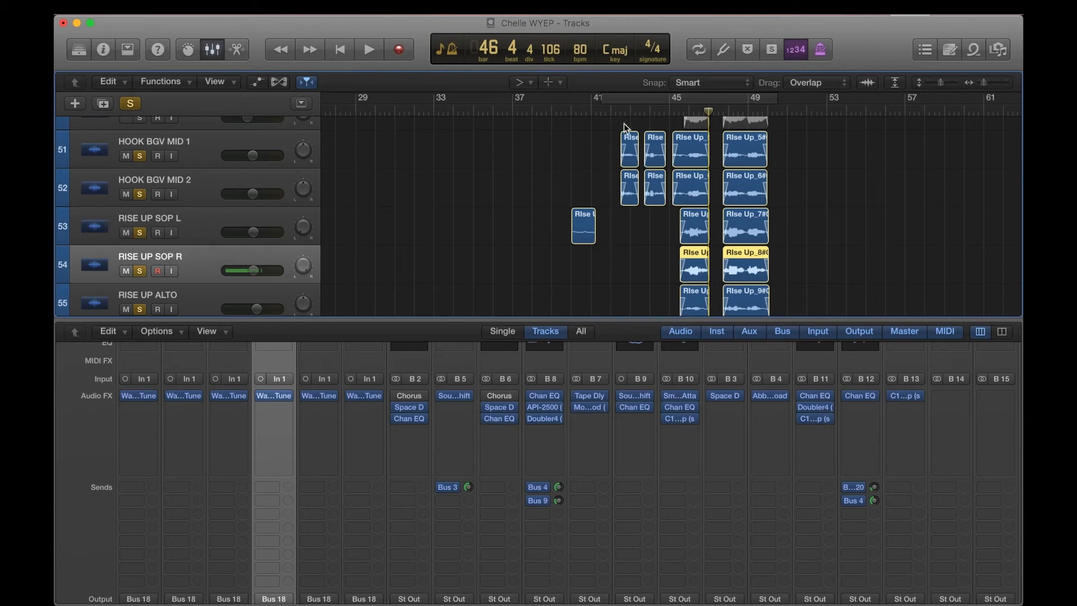
pyautogui.scroll(3, 559, 221)
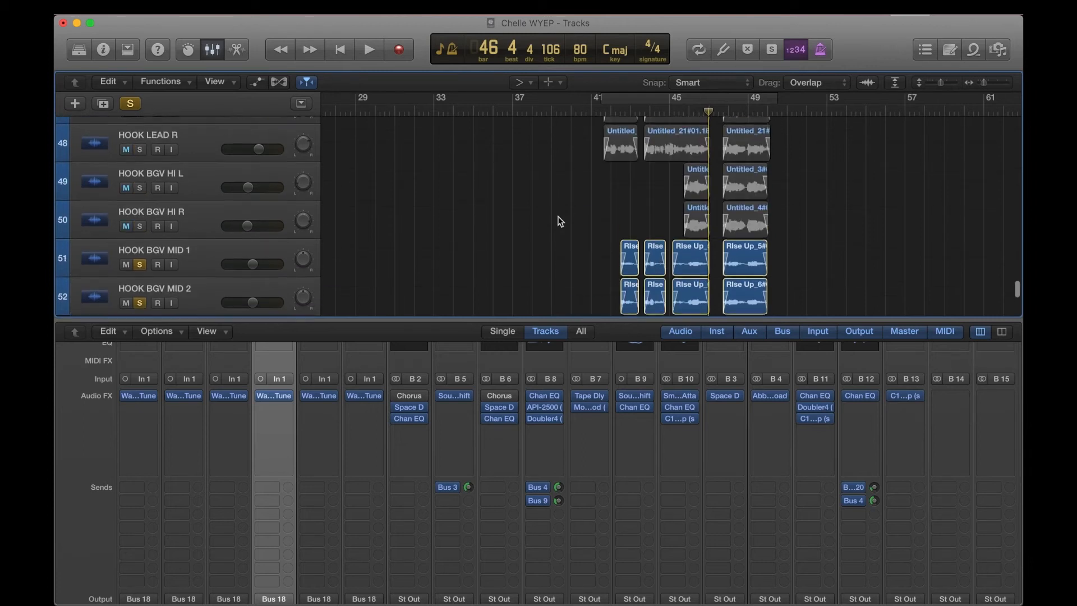
pyautogui.click(139, 193)
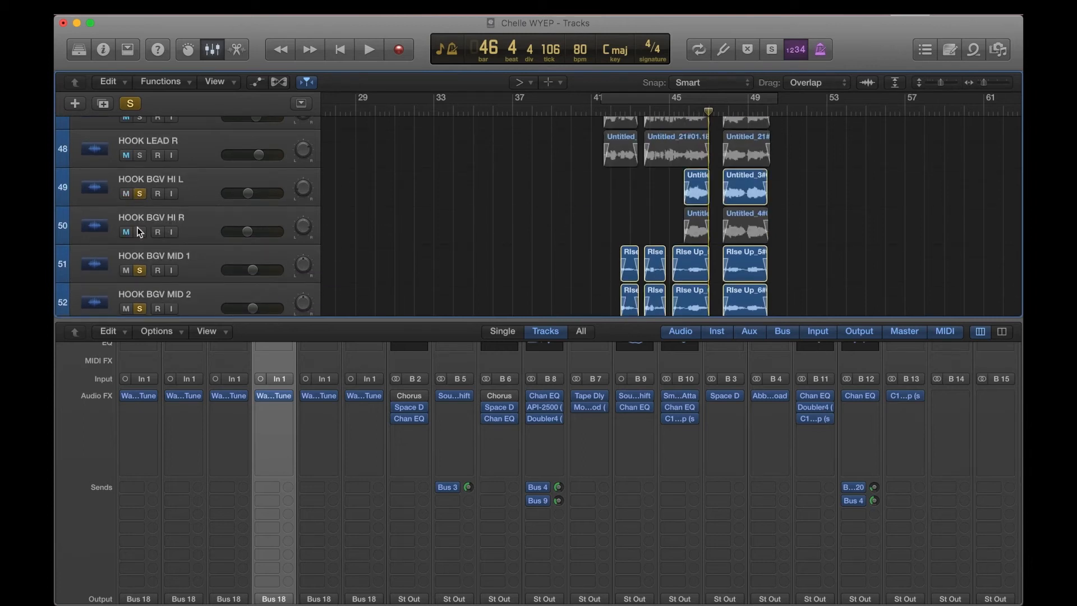
pyautogui.click(139, 231)
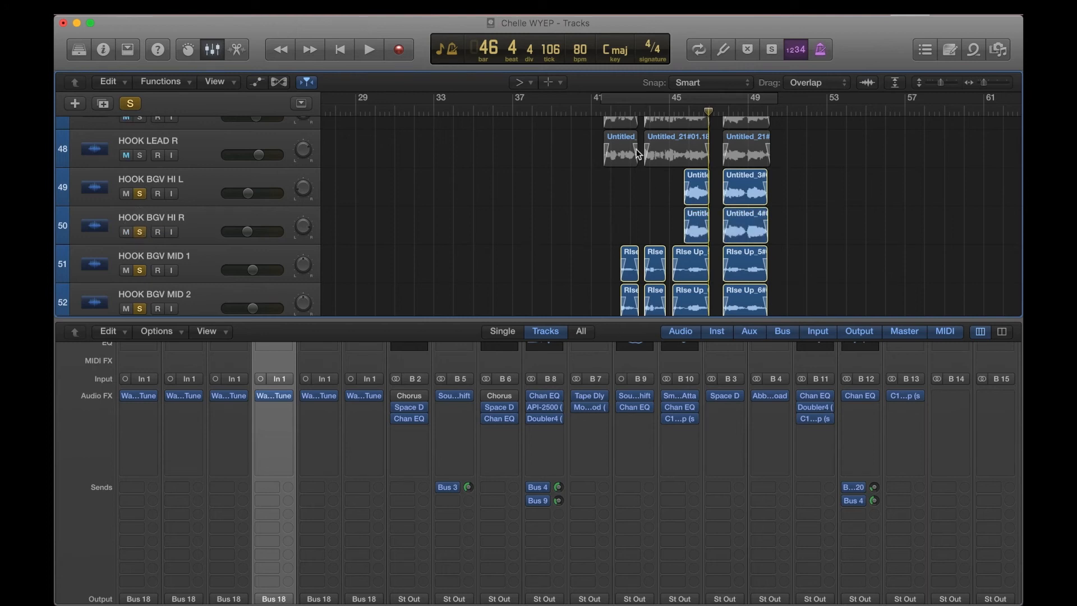
# - Play all soloed hook background vocals together from bar 42
pyautogui.click(619, 111)
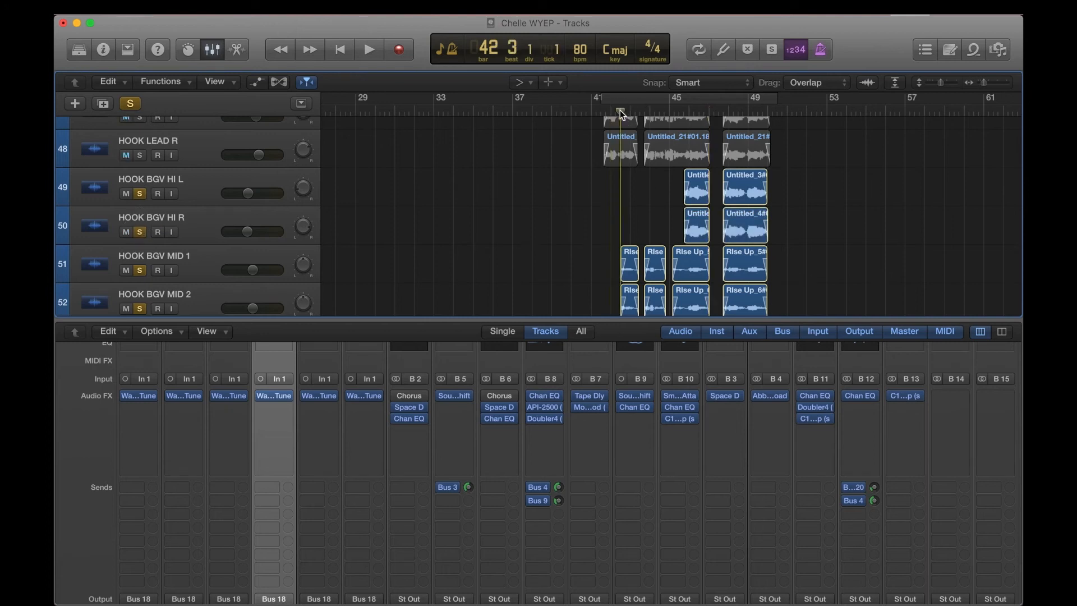
pyautogui.press('space')
pyautogui.scroll(-4, 581, 199)
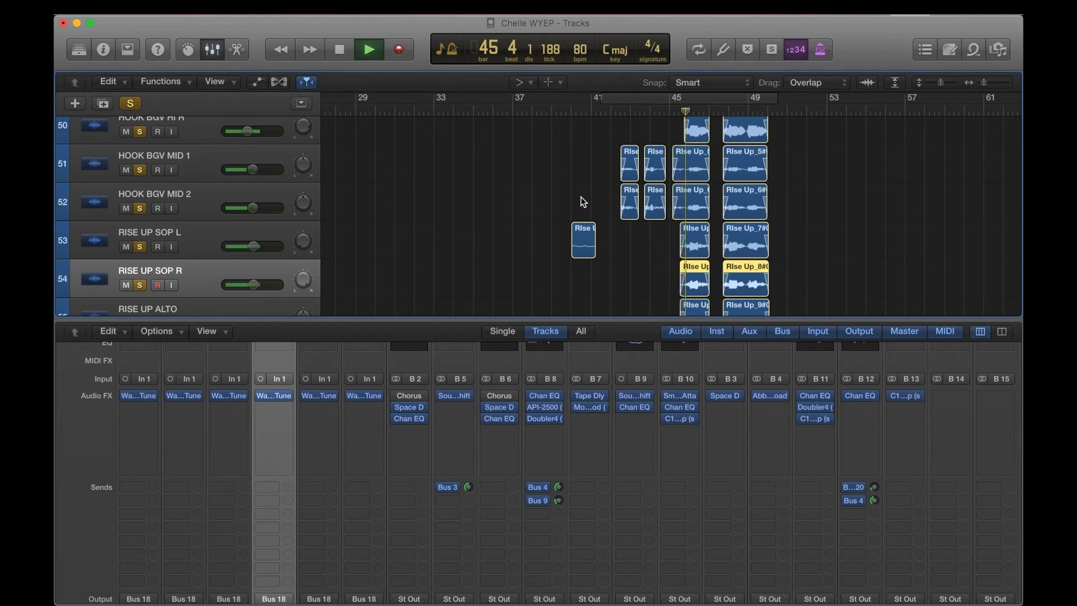
pyautogui.scroll(5, 581, 197)
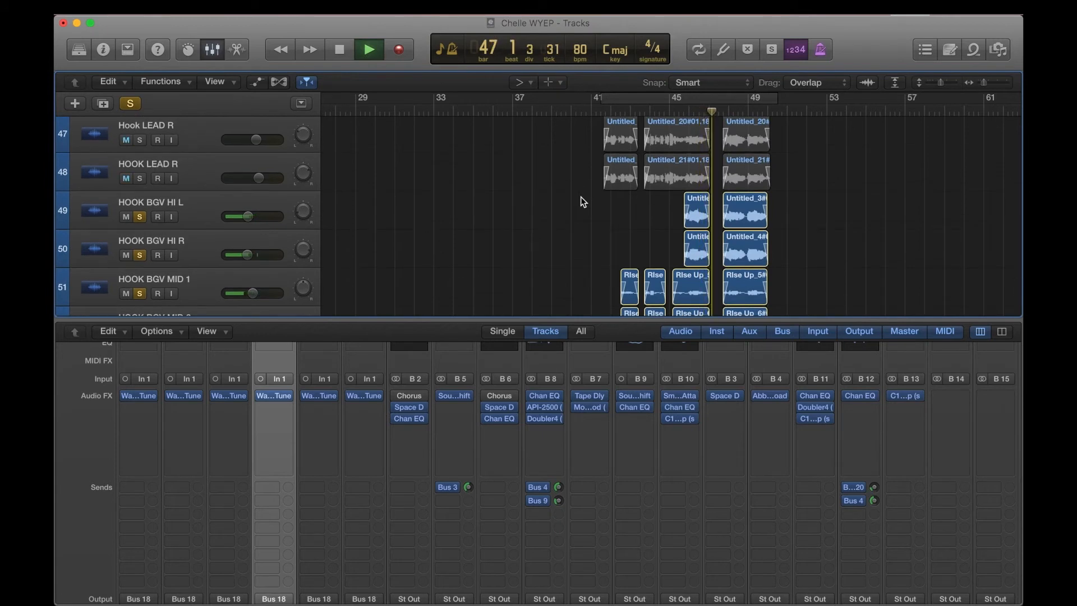
# - During playback, solo the three hook lead tracks along with the background vocals, and stop at the end of the hook
pyautogui.click(141, 177)
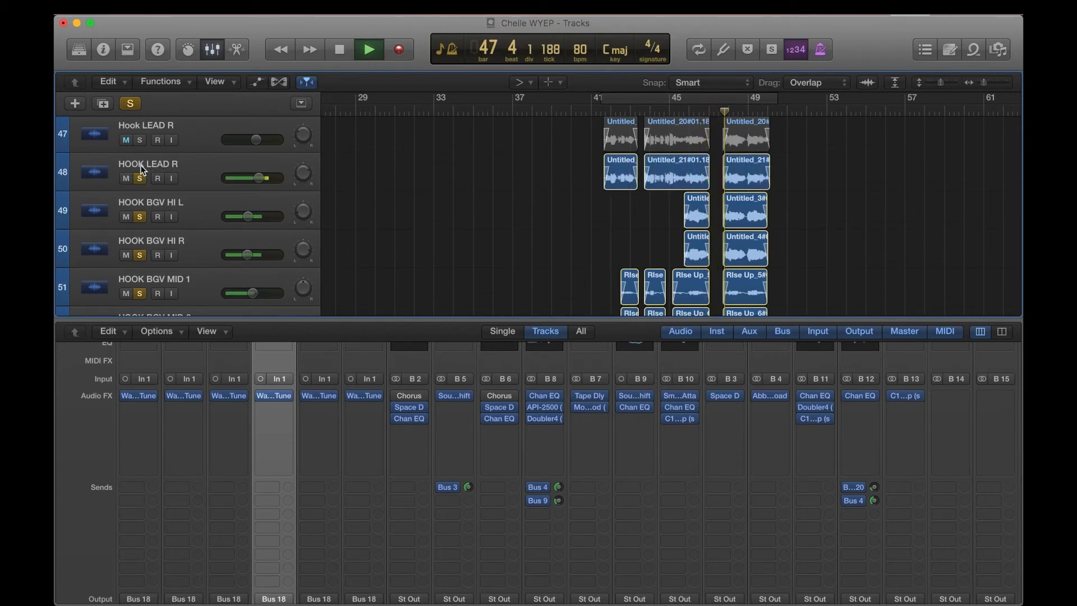
pyautogui.click(140, 138)
pyautogui.scroll(1, 140, 139)
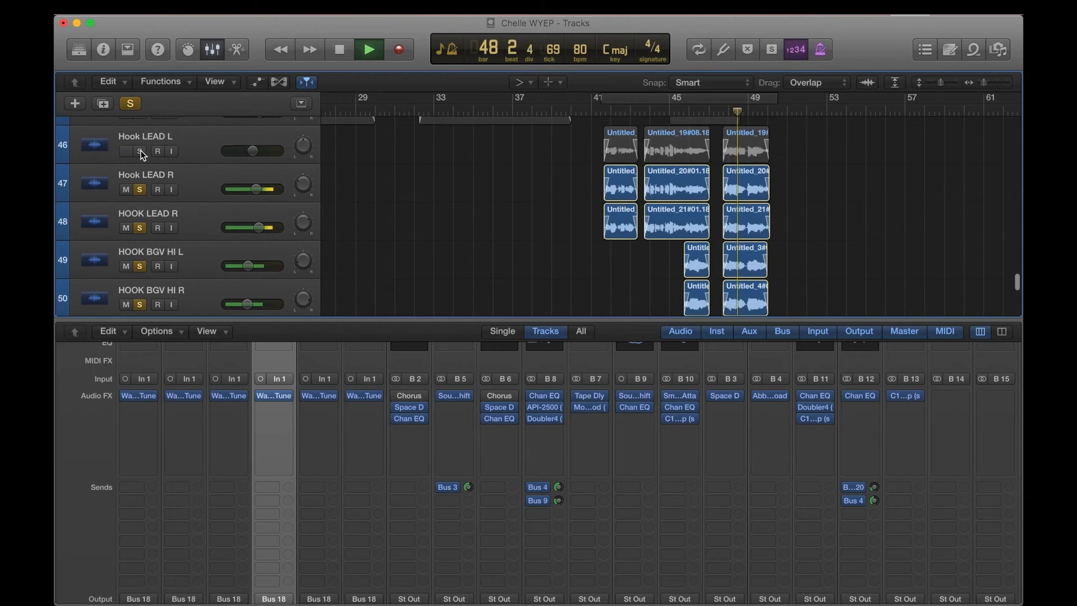
pyautogui.click(140, 150)
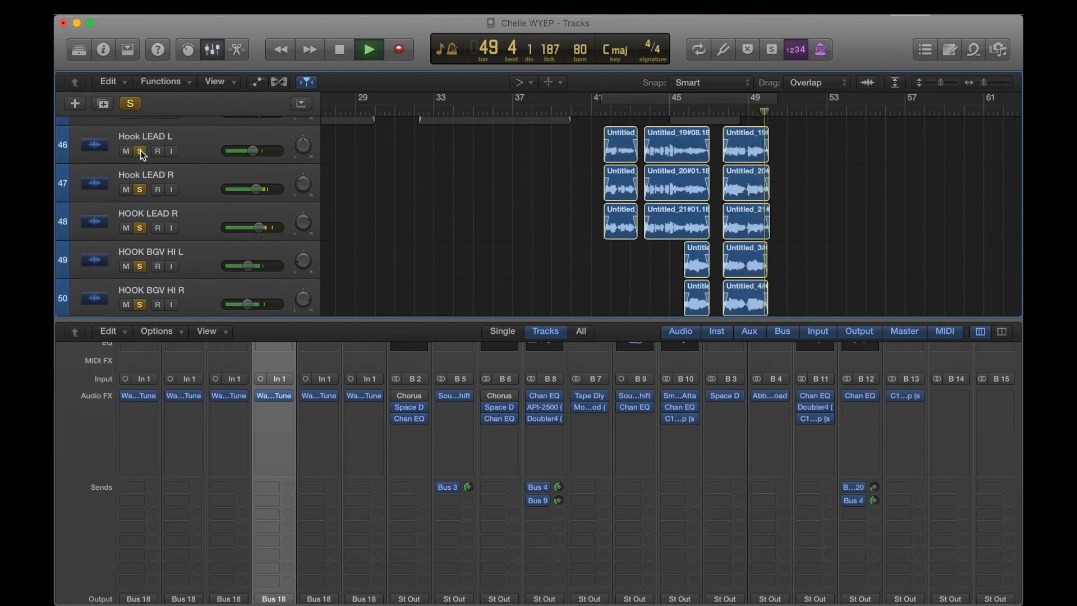
pyautogui.press('space')
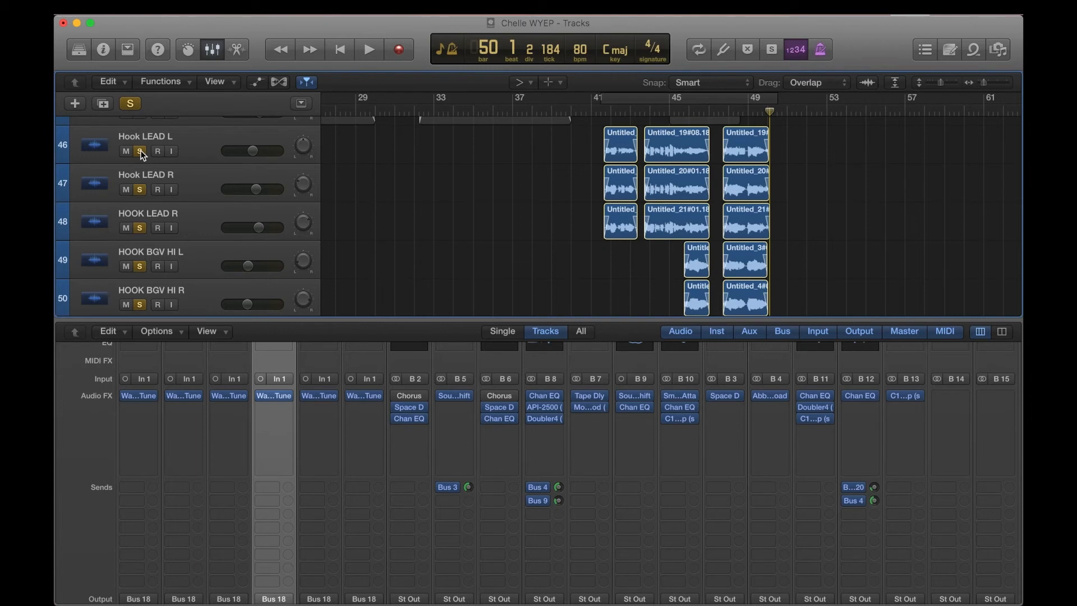
# - Clear all solos and solo only the three hook lead tracks
pyautogui.click(197, 155)
pyautogui.keyDown('shift'); pyautogui.click(197, 230); pyautogui.keyUp('shift')
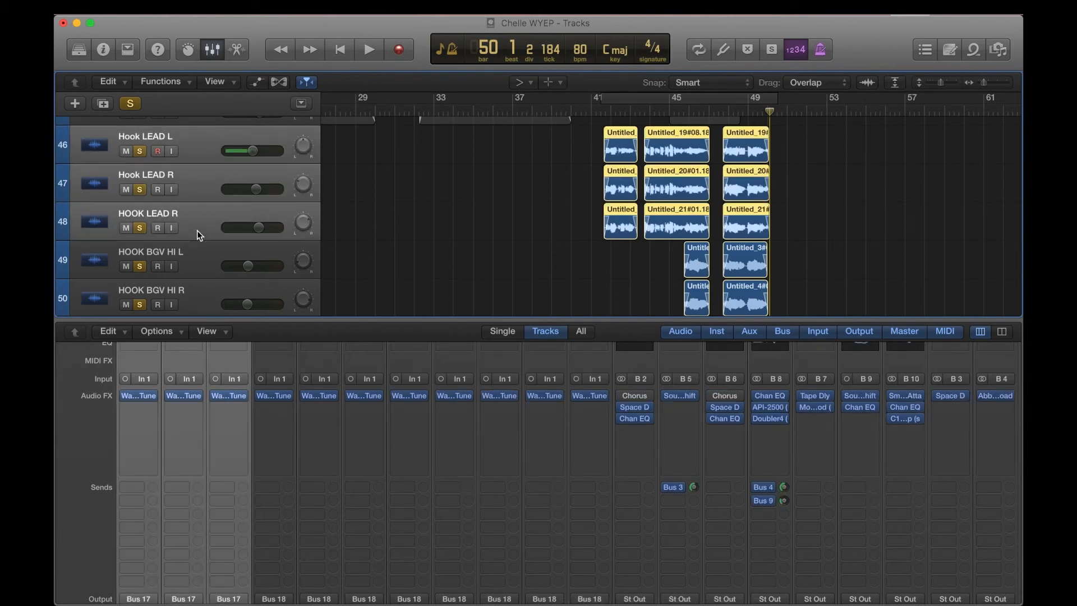
pyautogui.click(132, 104)
pyautogui.click(131, 104)
pyautogui.click(132, 103)
pyautogui.click(139, 151)
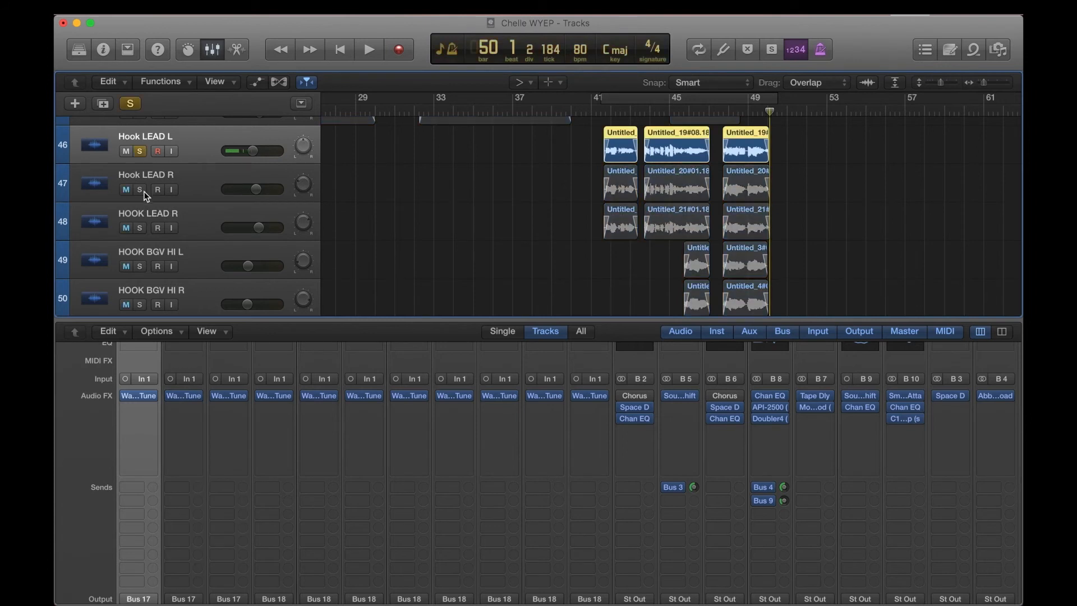
pyautogui.click(139, 189)
pyautogui.click(140, 228)
# - Locate the HOOK LEAD bus's sends in the mixer and inspect the Abbey Road Chambers reverb on the CHAMBER aux
pyautogui.scroll(-8, 512, 542)
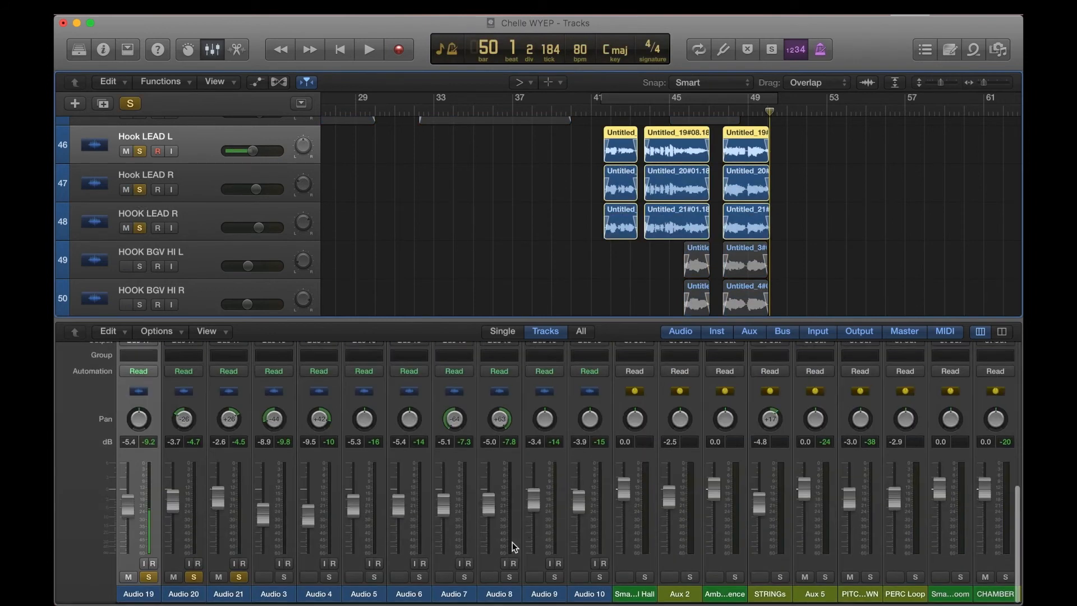
pyautogui.hscroll(5, 513, 542)
pyautogui.scroll(5, 527, 503)
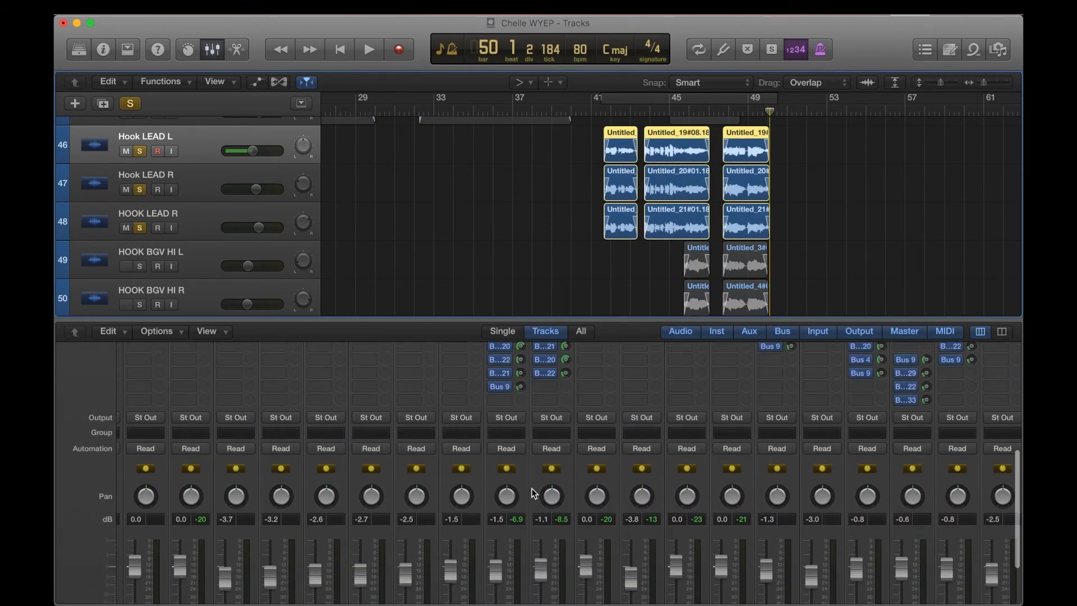
pyautogui.scroll(2, 531, 492)
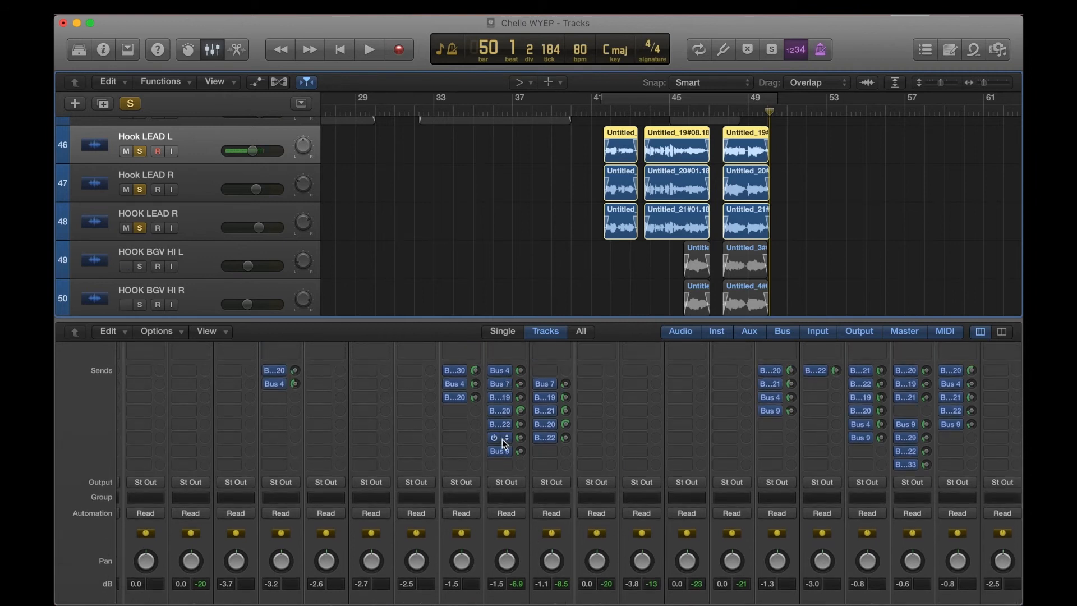
pyautogui.scroll(6, 503, 440)
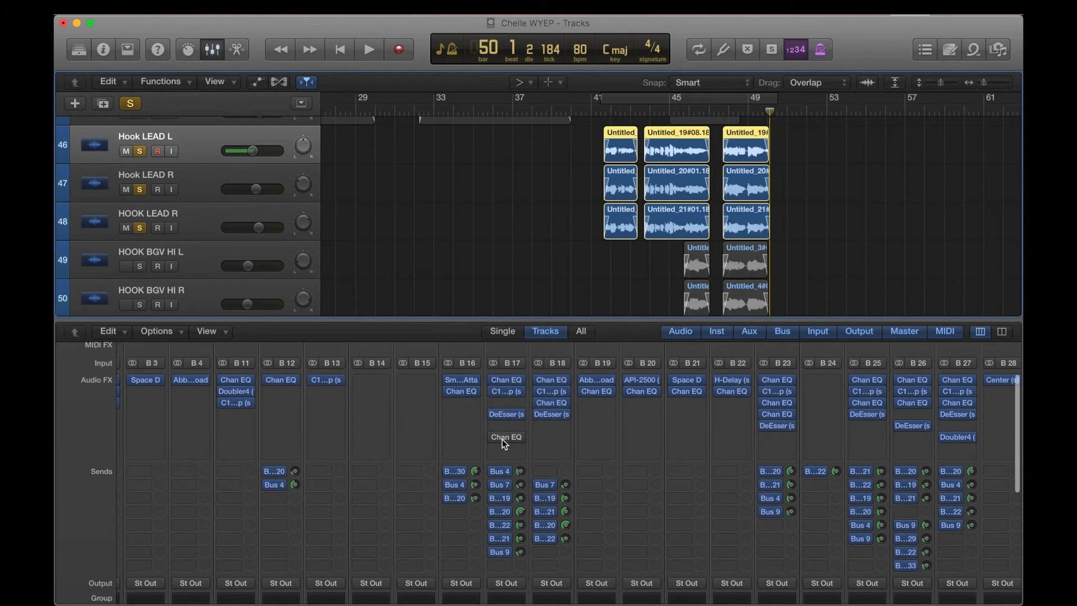
pyautogui.hscroll(-3, 497, 482)
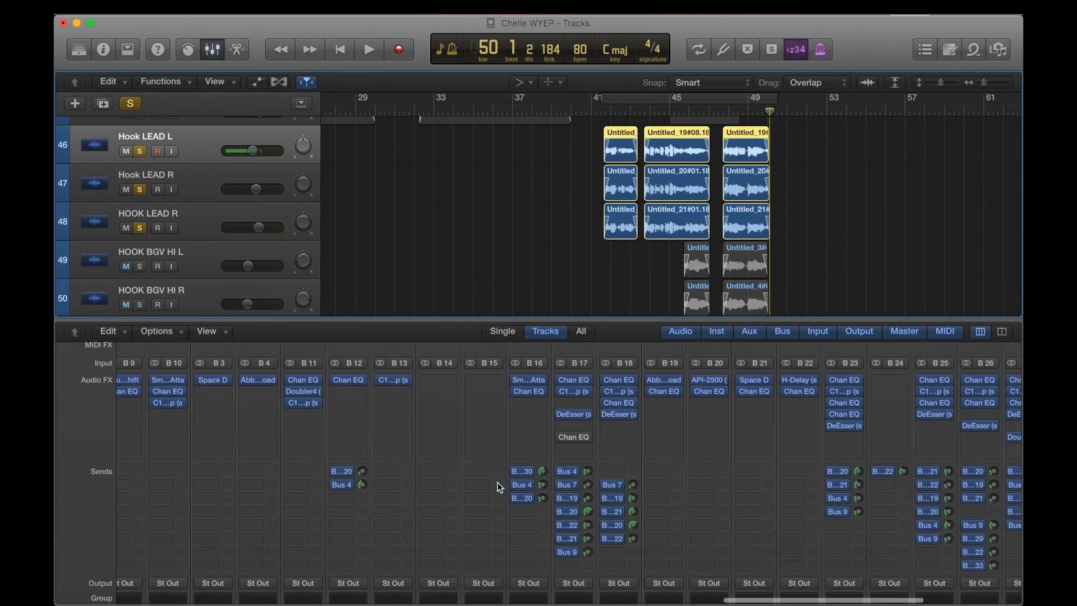
pyautogui.click(262, 382)
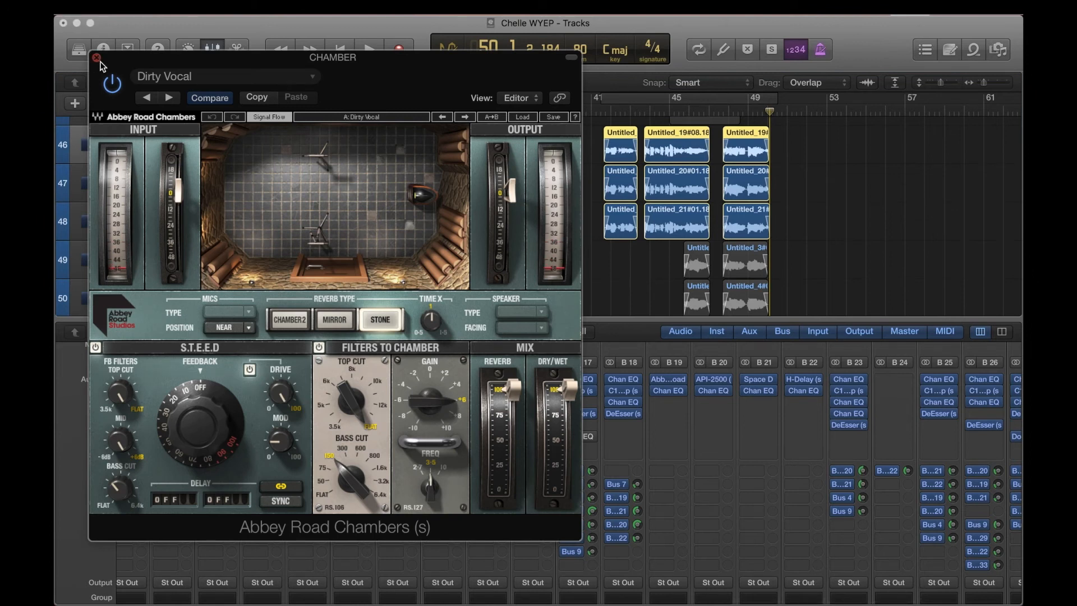
pyautogui.click(98, 59)
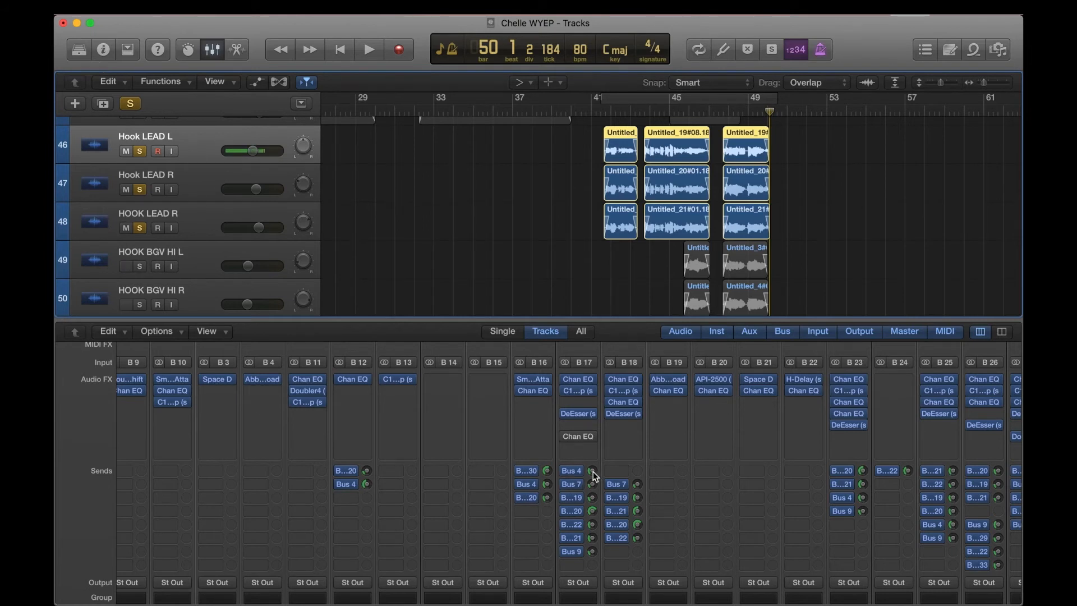
# - Turn off every send on the HOOK LEAD bus except Bus 4, bypassing Buses 7, 19, 20, 22, 21 and 9
pyautogui.click(566, 484)
pyautogui.click(565, 497)
pyautogui.click(566, 511)
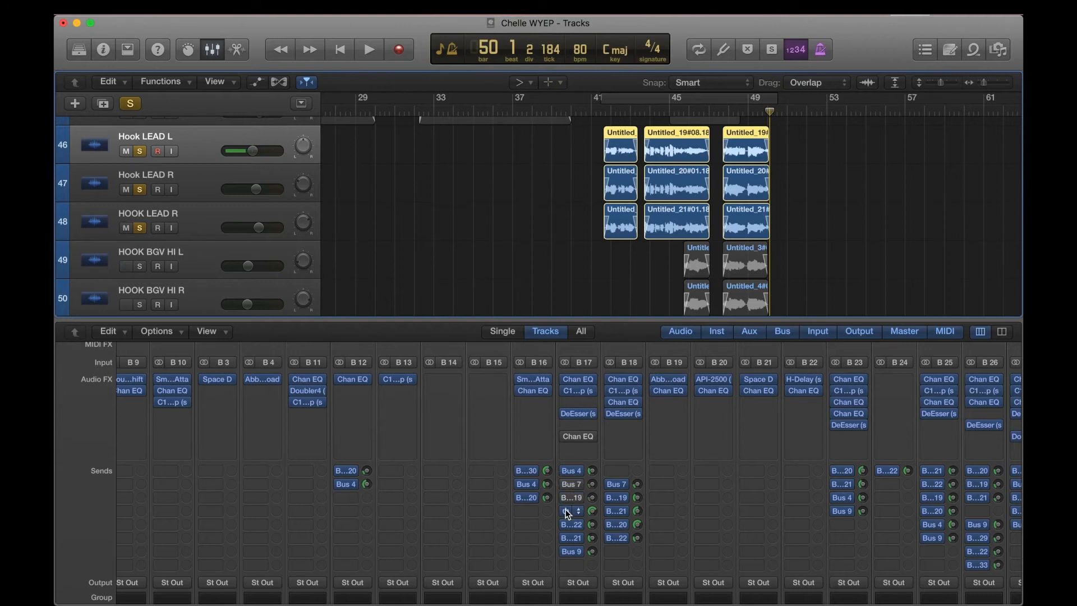
pyautogui.click(567, 539)
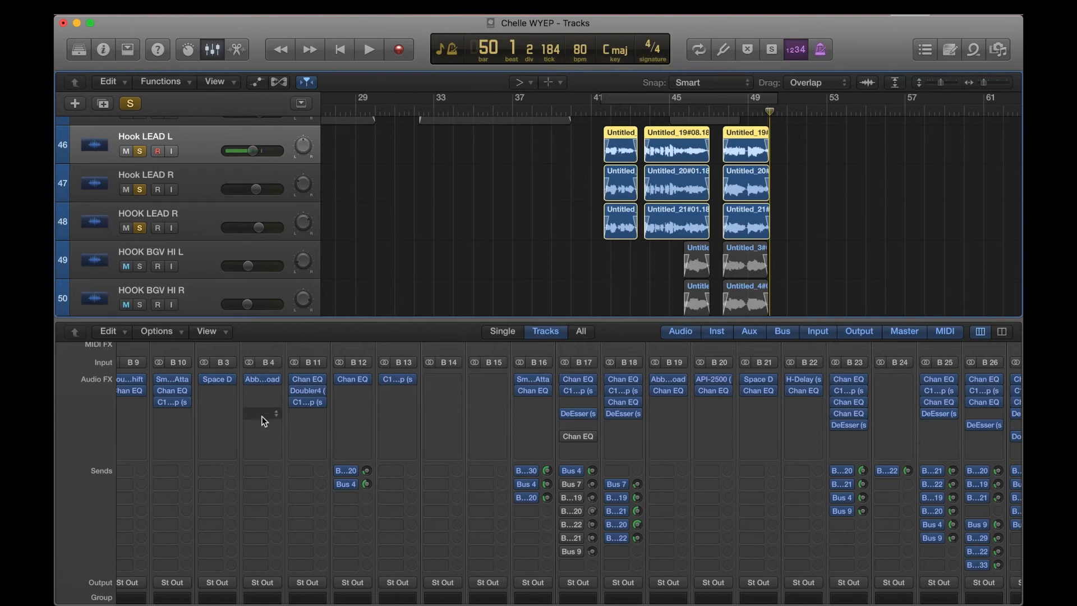
# - Review the Dirty Vocal preset of the Abbey Road Chambers reverb on the CHAMBER aux
pyautogui.moveTo(267, 386)
pyautogui.click(264, 381)
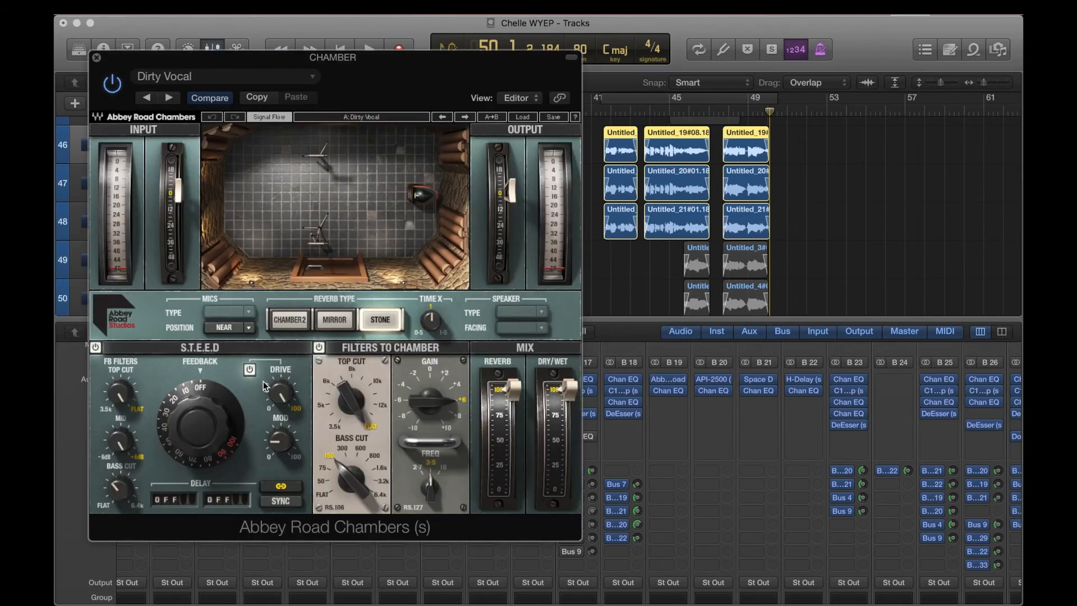
pyautogui.click(95, 58)
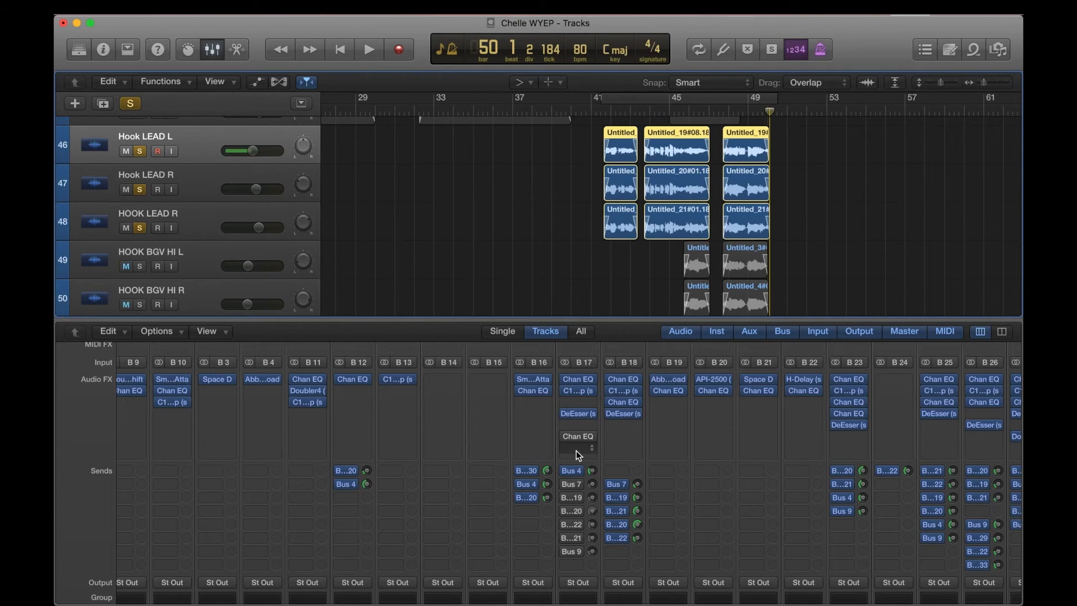
# - Play briefly from bar 50, stop, and enable cycle mode over the hook section
pyautogui.moveTo(250, 379)
pyautogui.press('space')
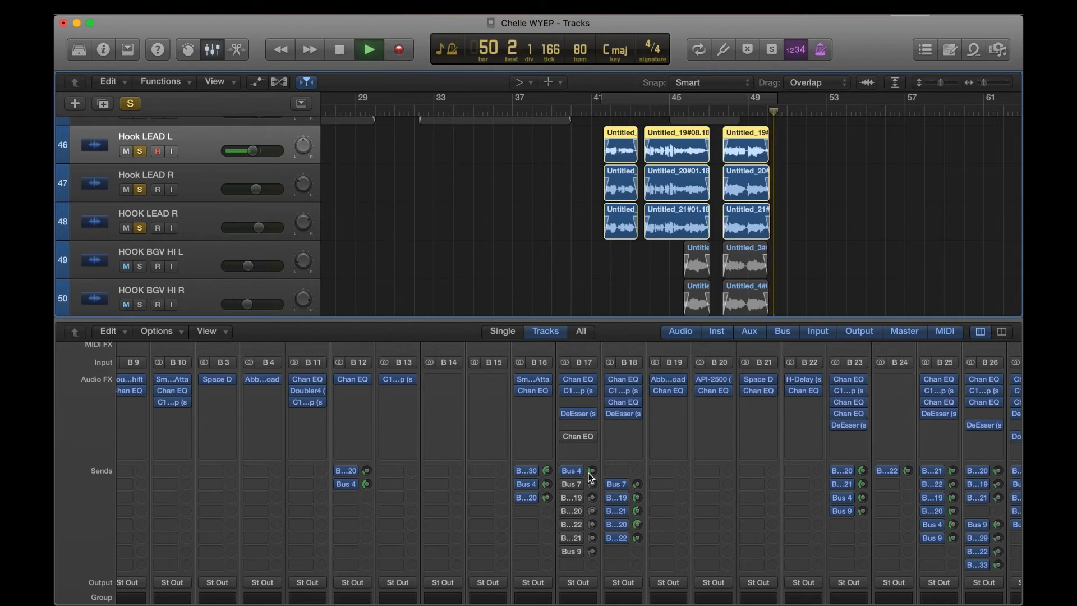
pyautogui.press('space')
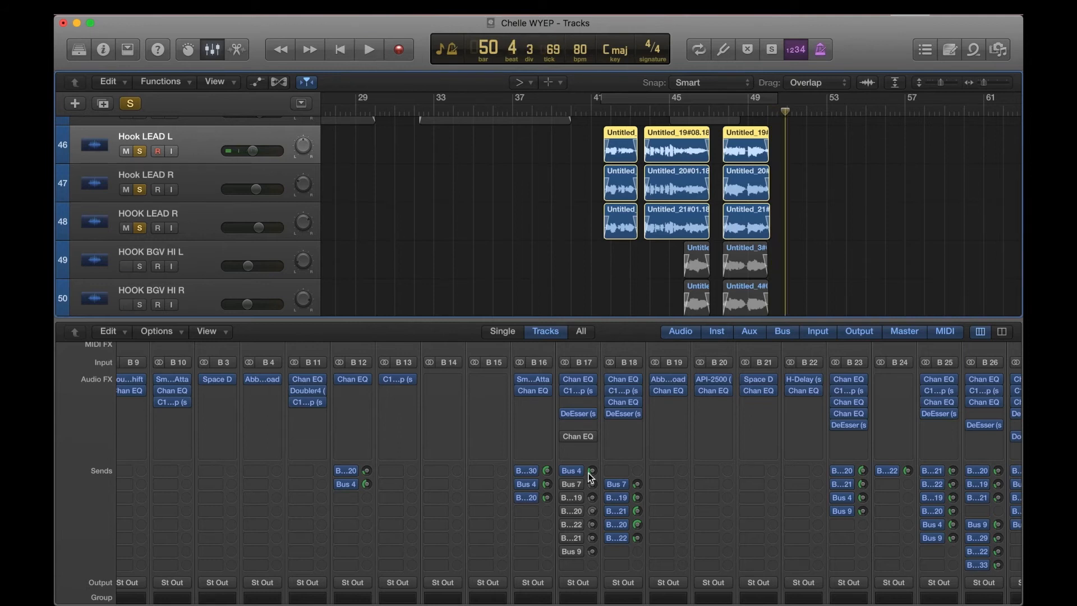
pyautogui.click(701, 51)
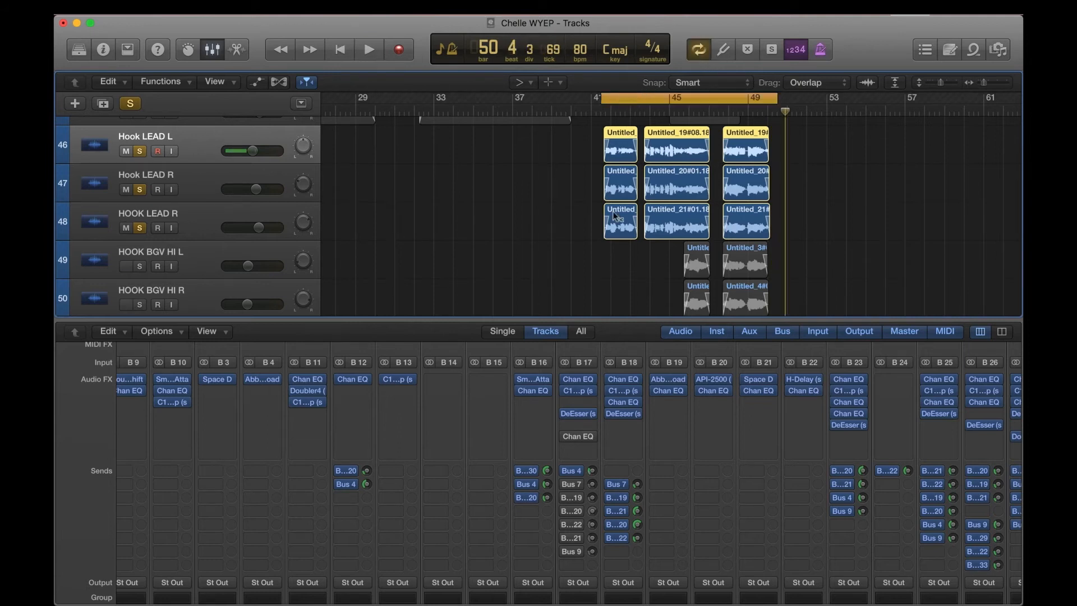
# - Raise the HOOK LEAD bus's Bus 4 send level and audition the soloed hook leads with more chamber reverb
pyautogui.click(592, 471)
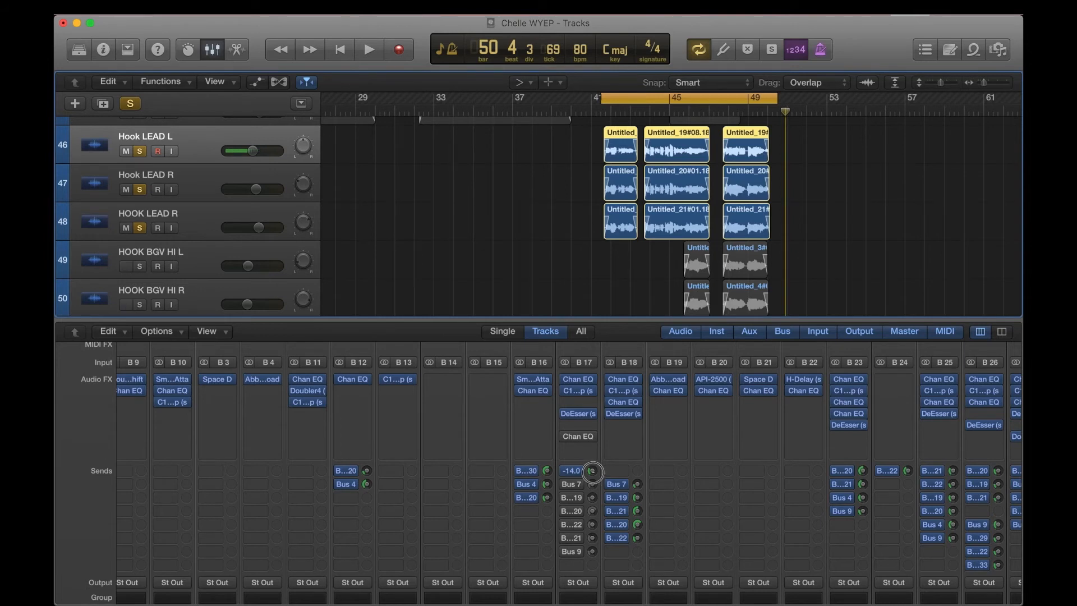
pyautogui.moveTo(592, 471); pyautogui.dragTo(568, 405)
pyautogui.press('space')
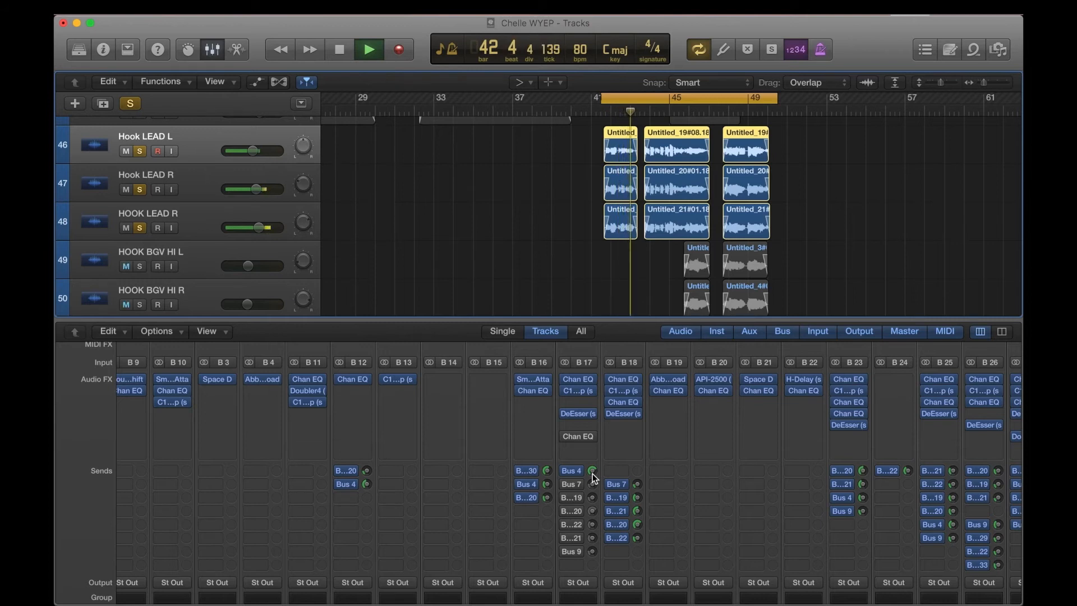
pyautogui.press('space')
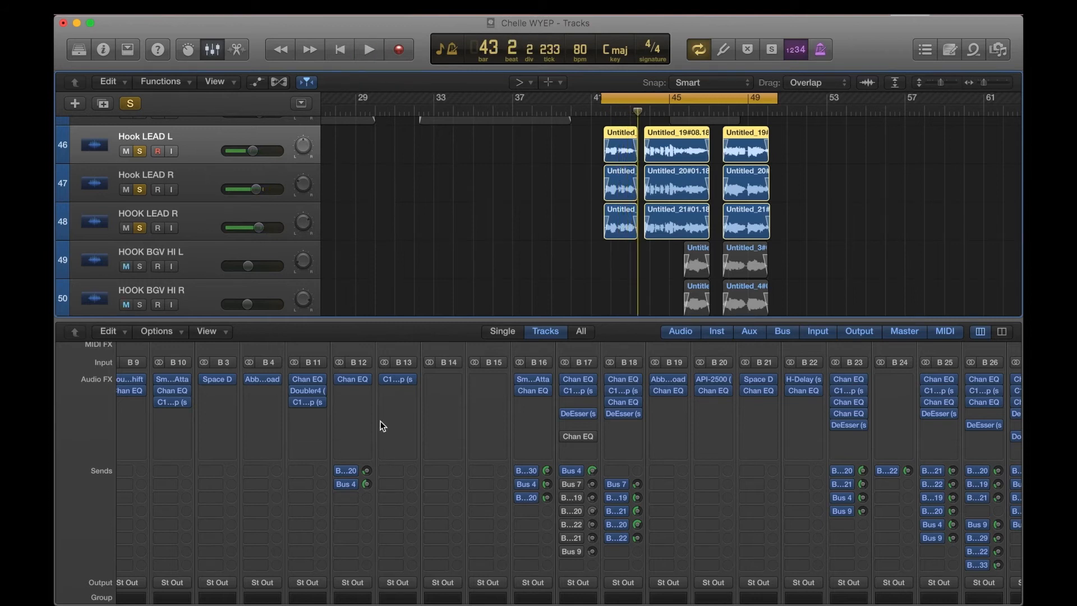
# - Check the CHAMBER reverb settings, lower the HOOK LEAD bus's Bus 4 send level, and audition the hook leads
pyautogui.click(262, 380)
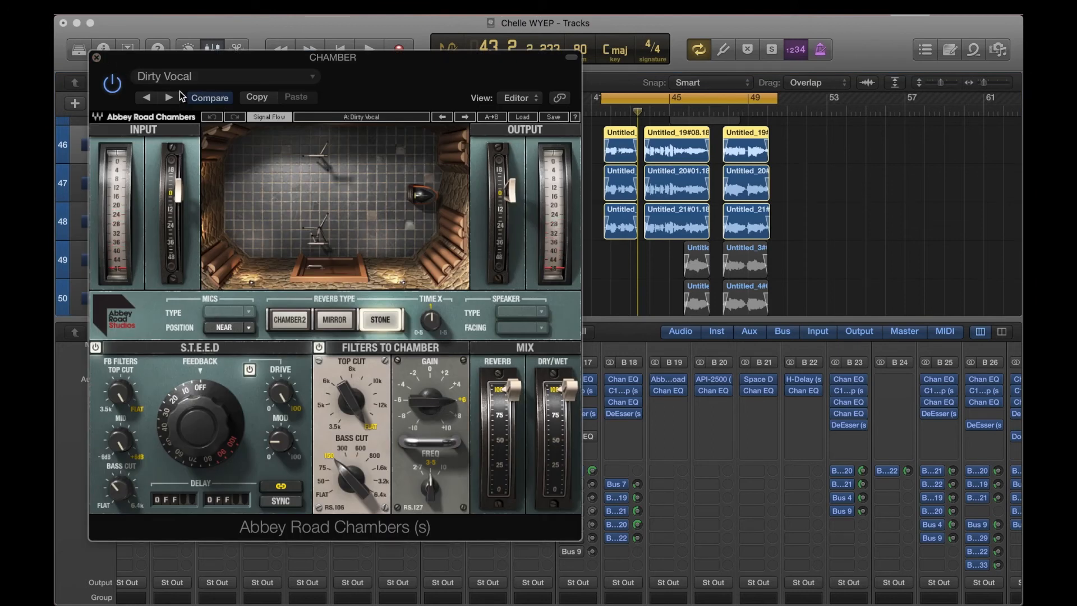
pyautogui.click(96, 57)
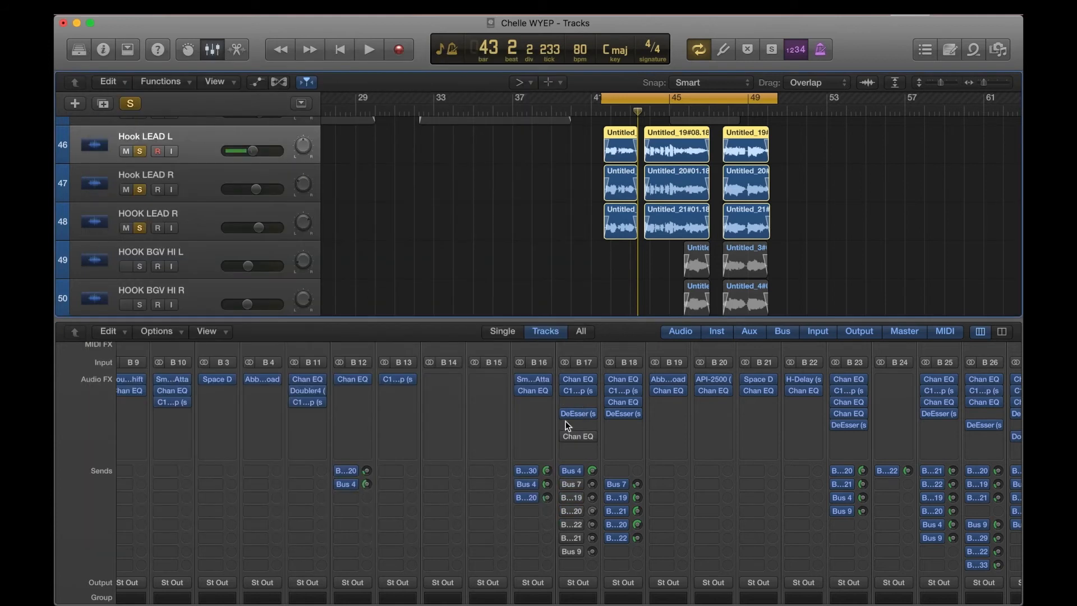
pyautogui.moveTo(591, 473); pyautogui.dragTo(623, 537)
pyautogui.press('space')
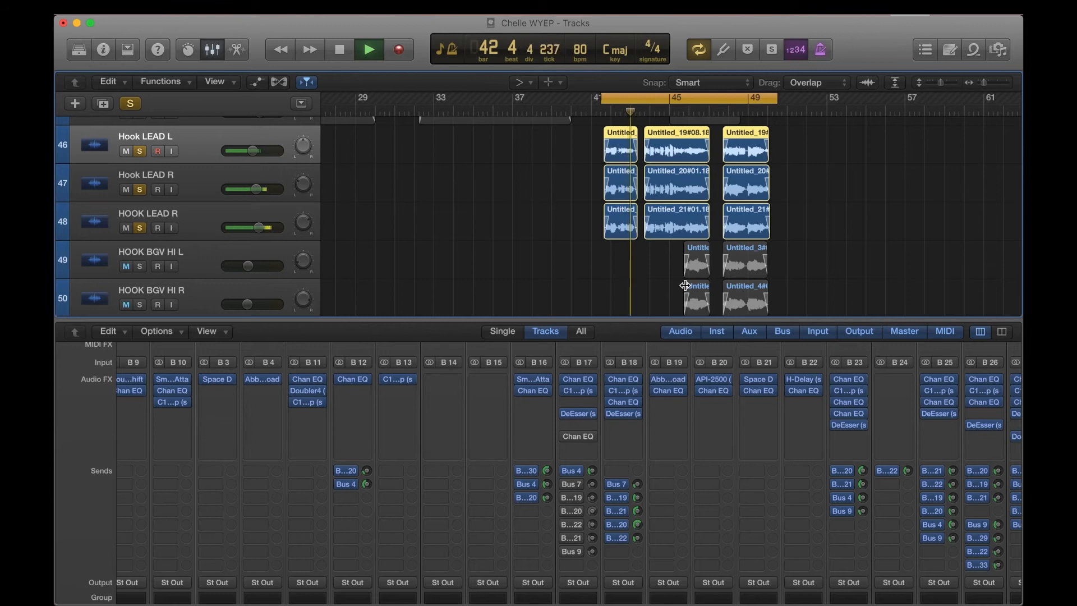
pyautogui.press('space')
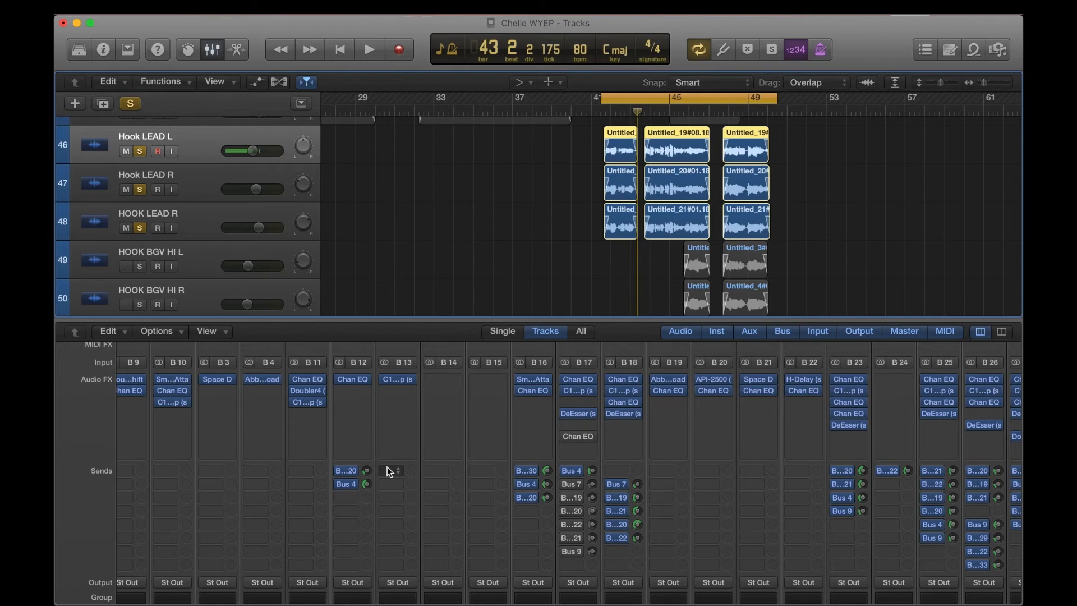
# - Inspect the Tape Delay settings on Aux 5, the return fed by Bus 7
pyautogui.hscroll(-4, 386, 467)
pyautogui.moveTo(199, 378)
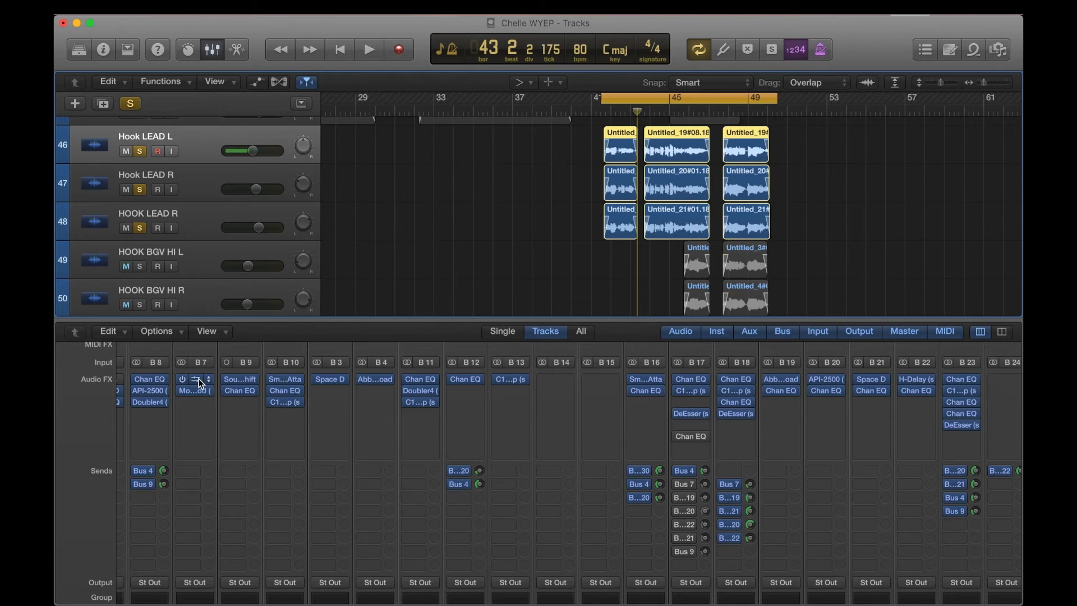
pyautogui.click(198, 378)
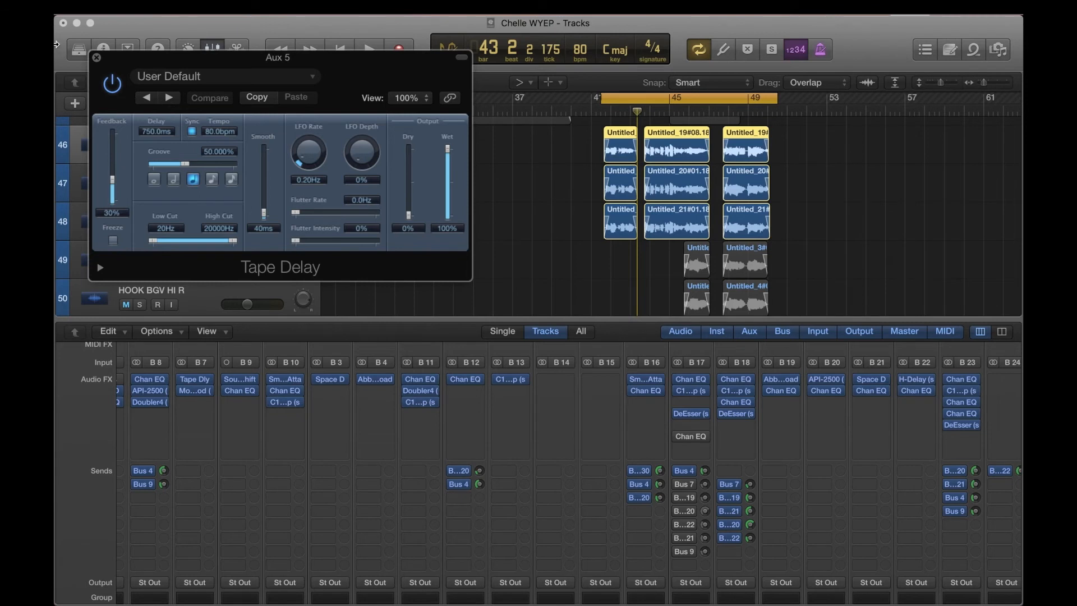
pyautogui.click(97, 58)
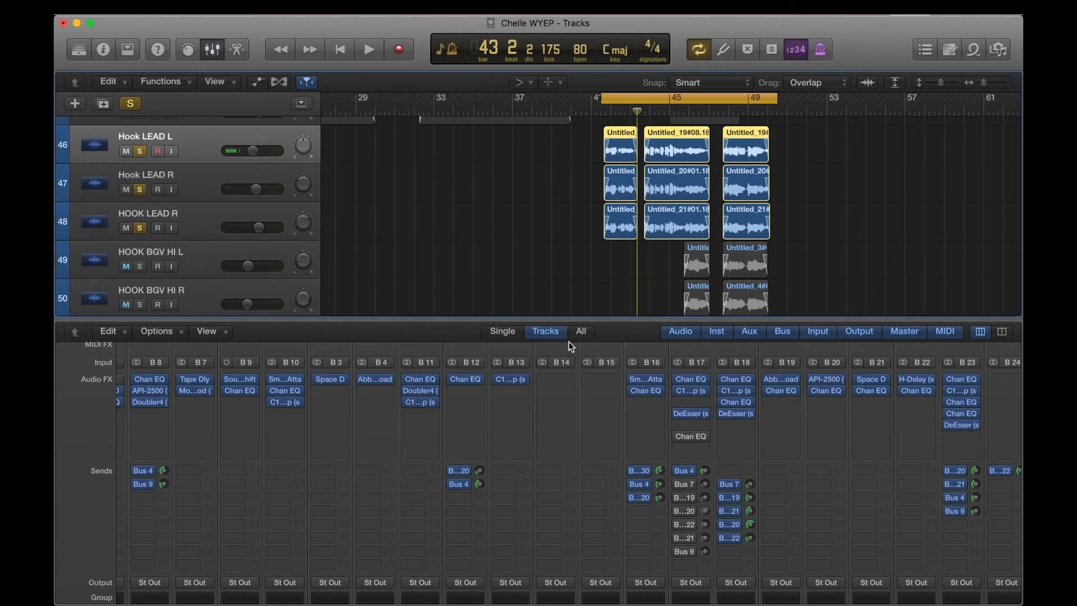
# - Enable the HOOK LEAD bus's Bus 7 send, audition the hook leads, and inspect the MondoMod effect on Aux 5
pyautogui.click(678, 486)
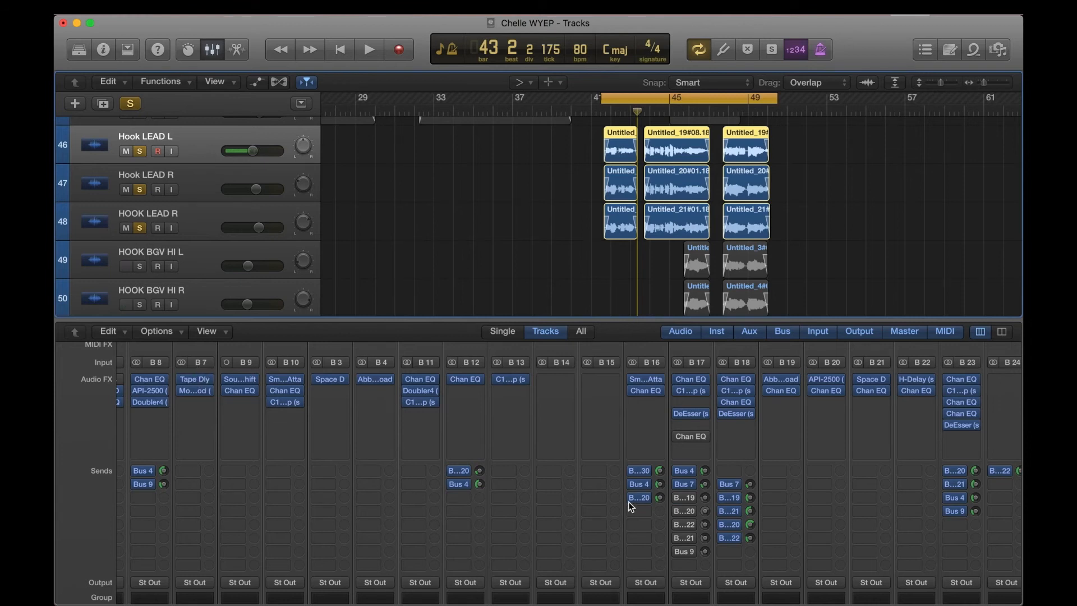
pyautogui.press('space')
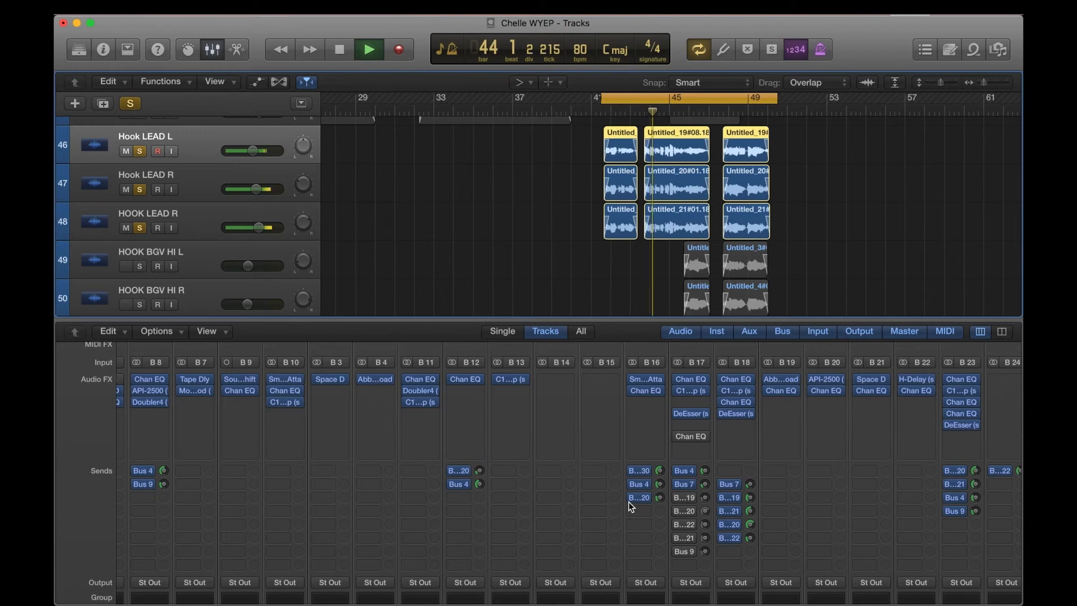
pyautogui.press('space')
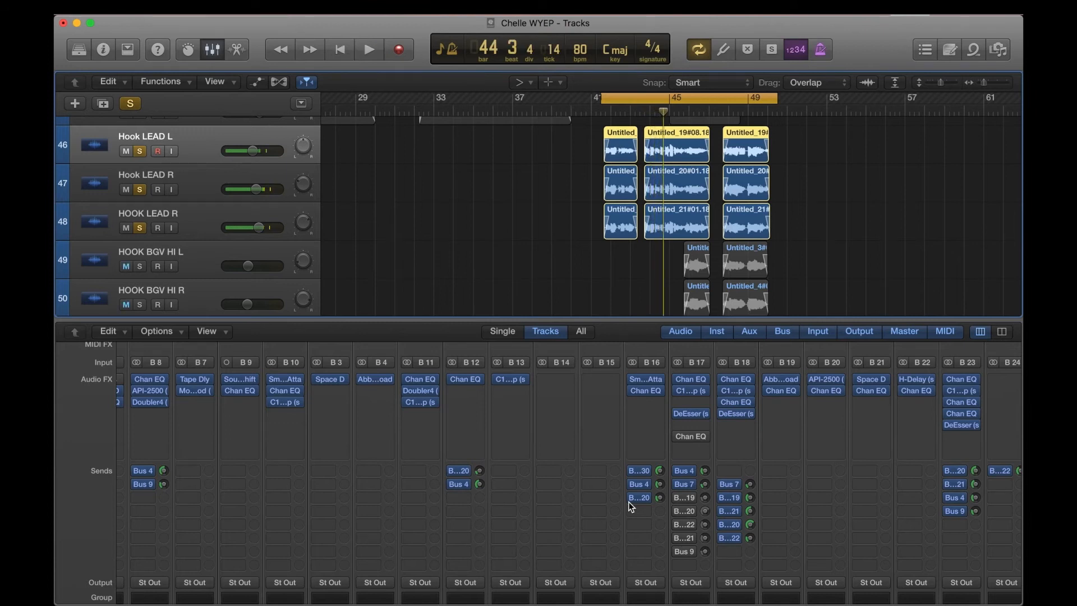
pyautogui.click(197, 392)
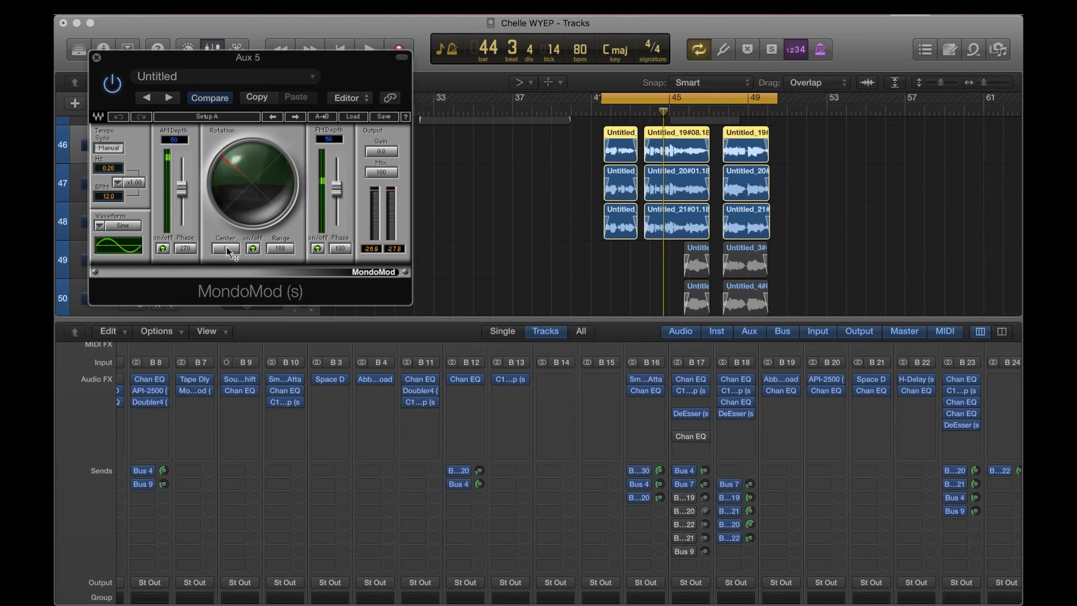
pyautogui.click(96, 57)
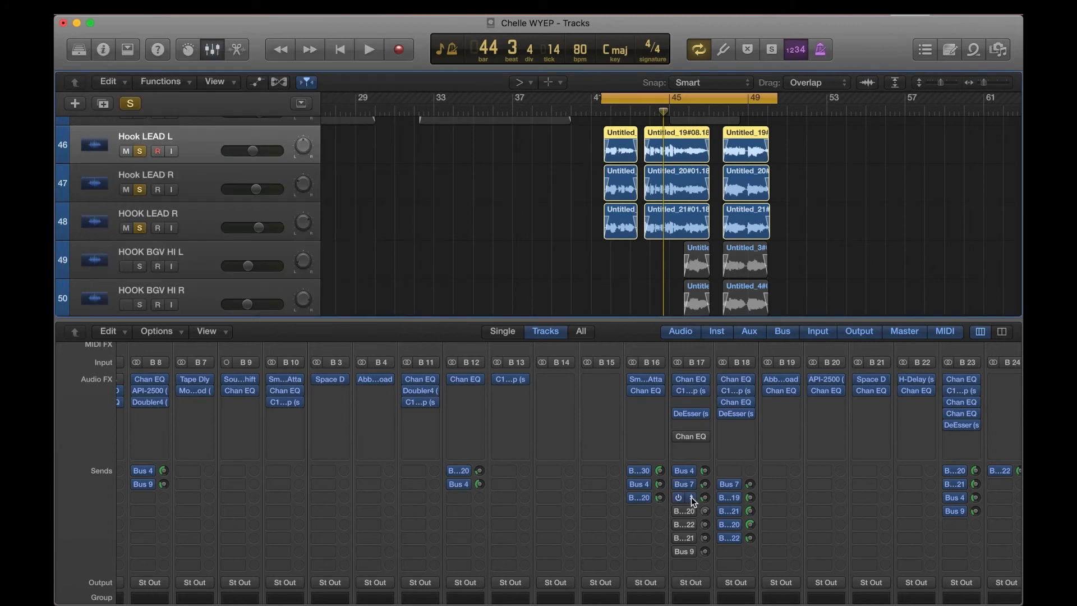
# - Enable the HOOK LEAD bus's Bus 19 send, inspect Abbey Road Plates on the VERB aux, and audition the hook leads
pyautogui.click(782, 380)
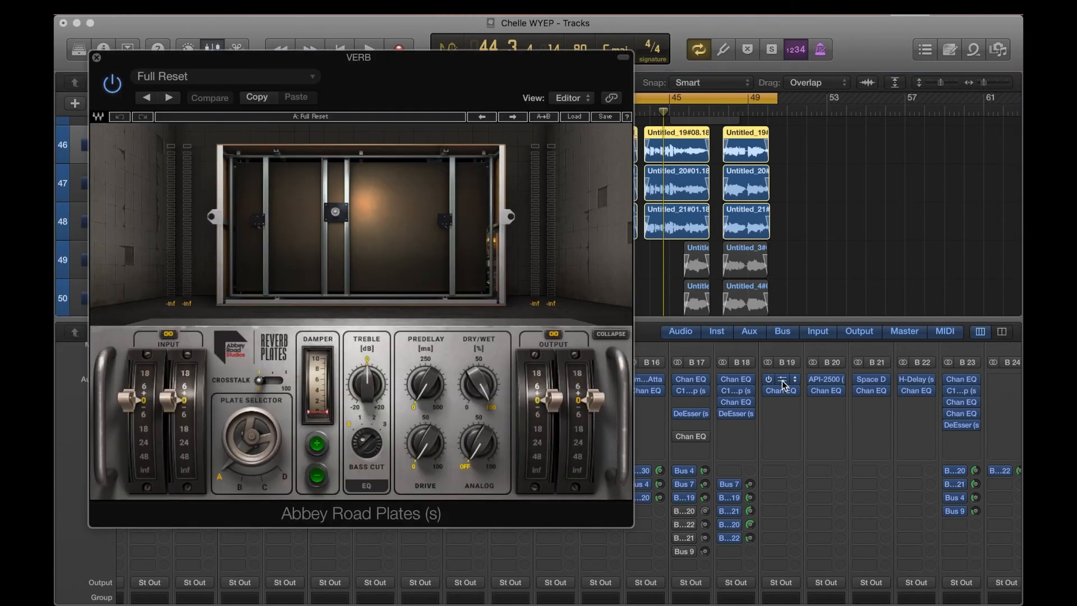
pyautogui.click(97, 59)
pyautogui.press('space')
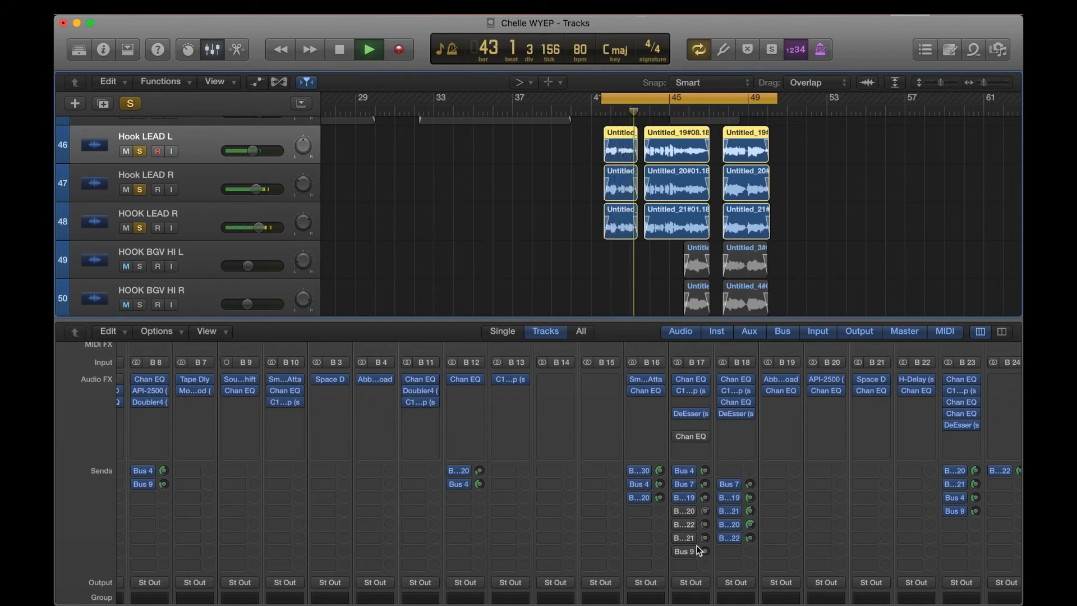
pyautogui.press('space')
# - Enable the HOOK LEAD bus's Bus 20 send and locate the PCOMP aux's volume fader
pyautogui.click(676, 511)
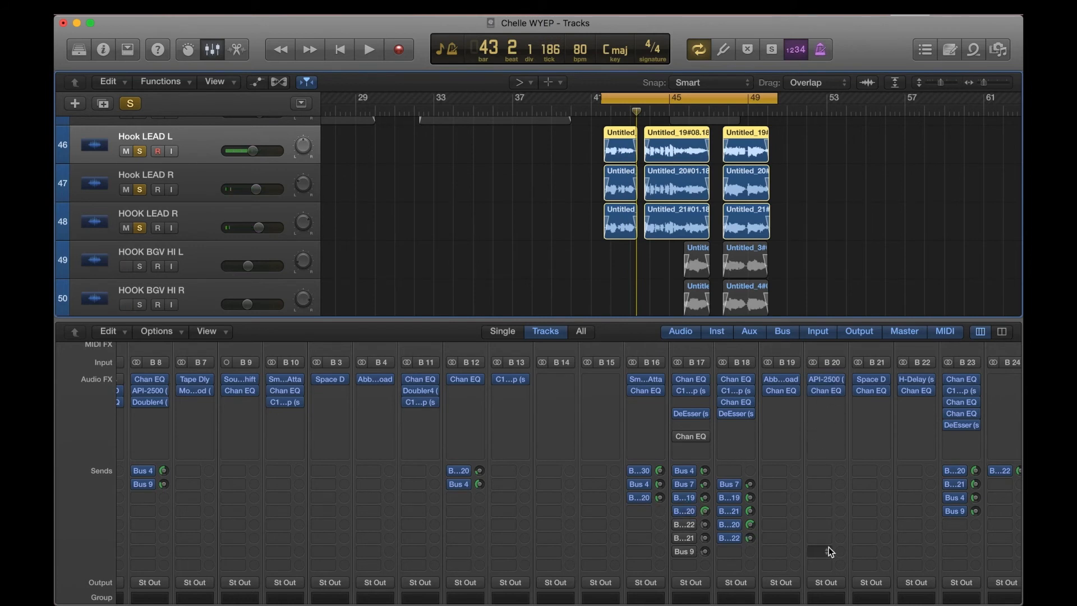
pyautogui.scroll(-3, 828, 547)
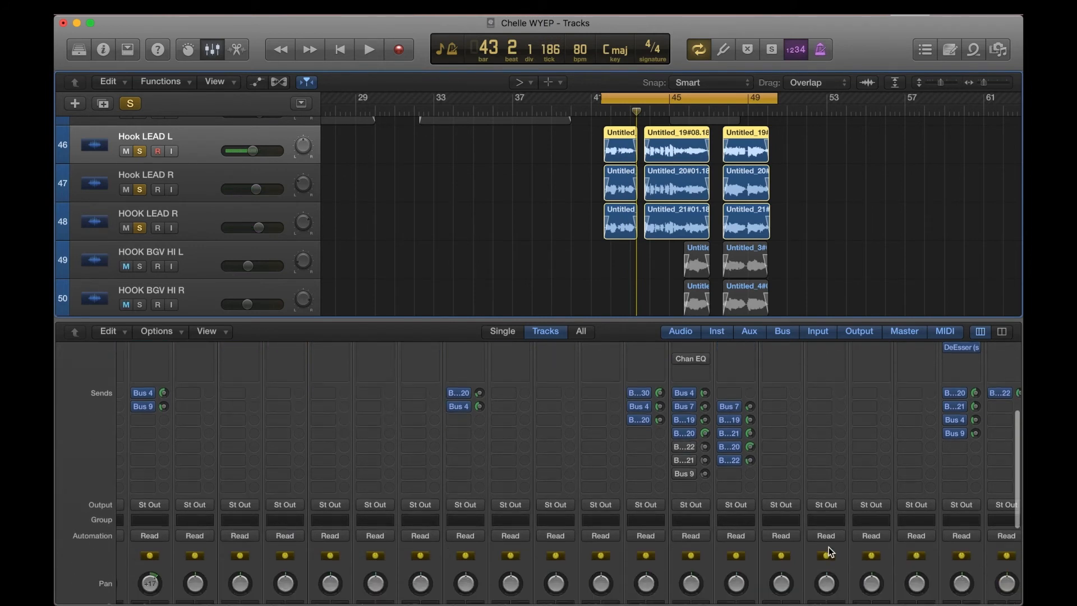
pyautogui.scroll(-5, 829, 546)
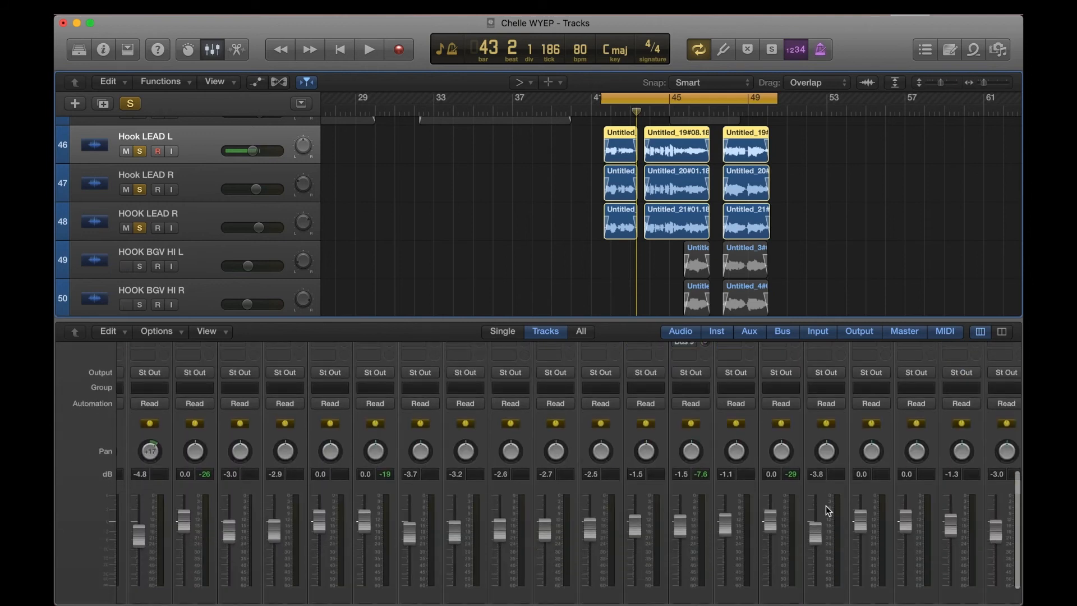
pyautogui.scroll(-1, 825, 510)
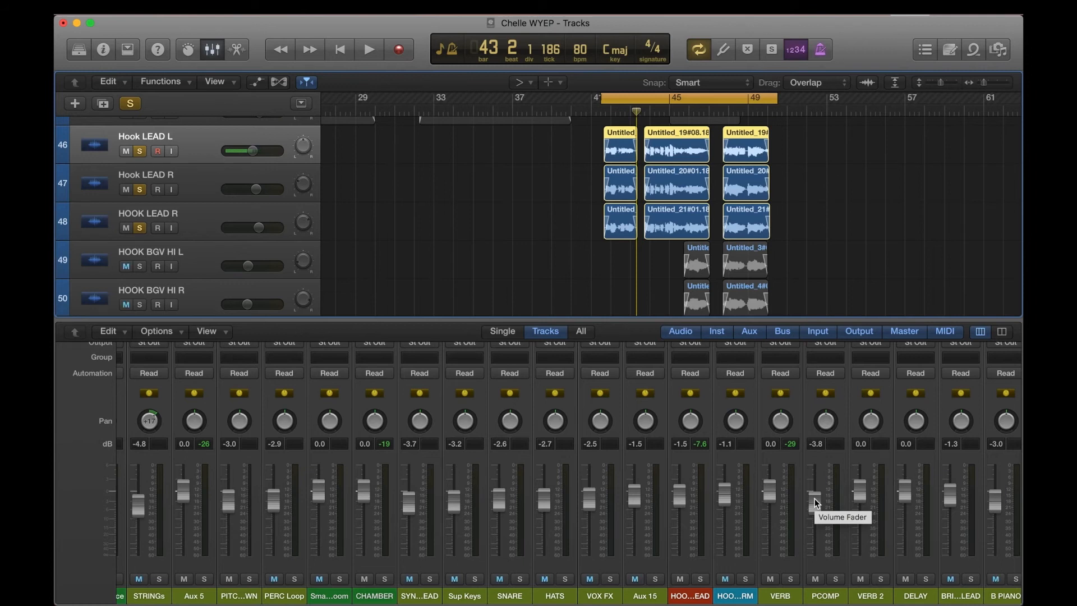
# - Inspect the Channel EQ settings on the PCOMP aux, the return fed by Bus 20
pyautogui.scroll(10, 814, 498)
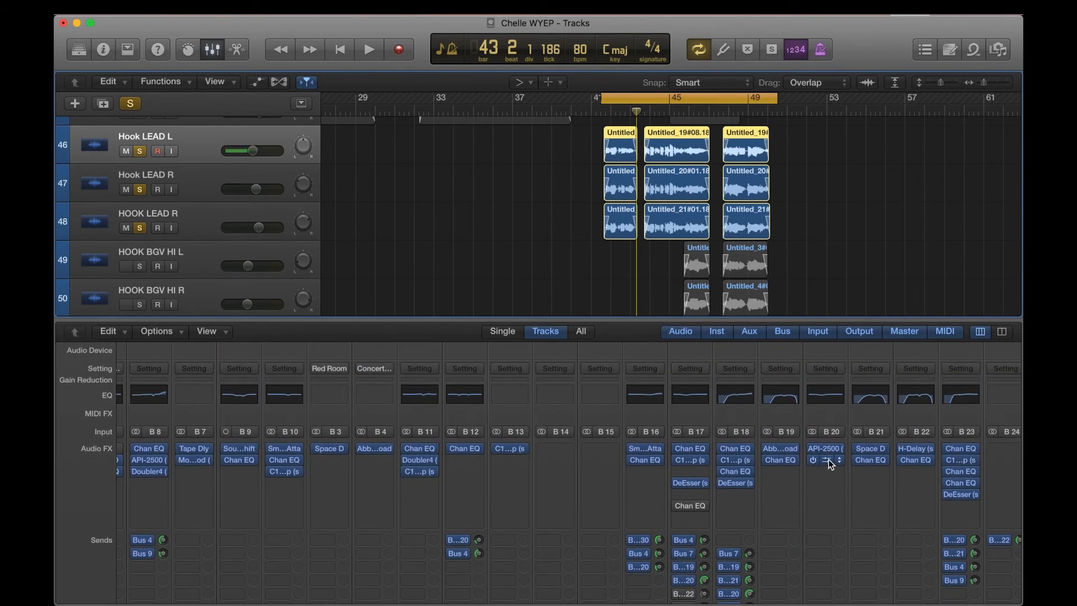
pyautogui.click(829, 459)
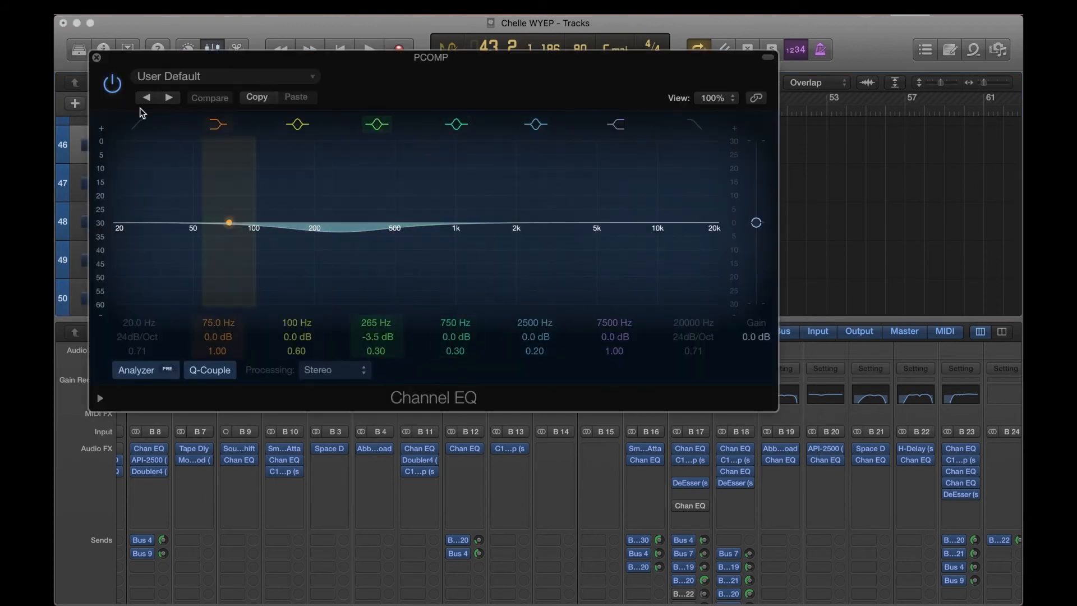
pyautogui.click(96, 58)
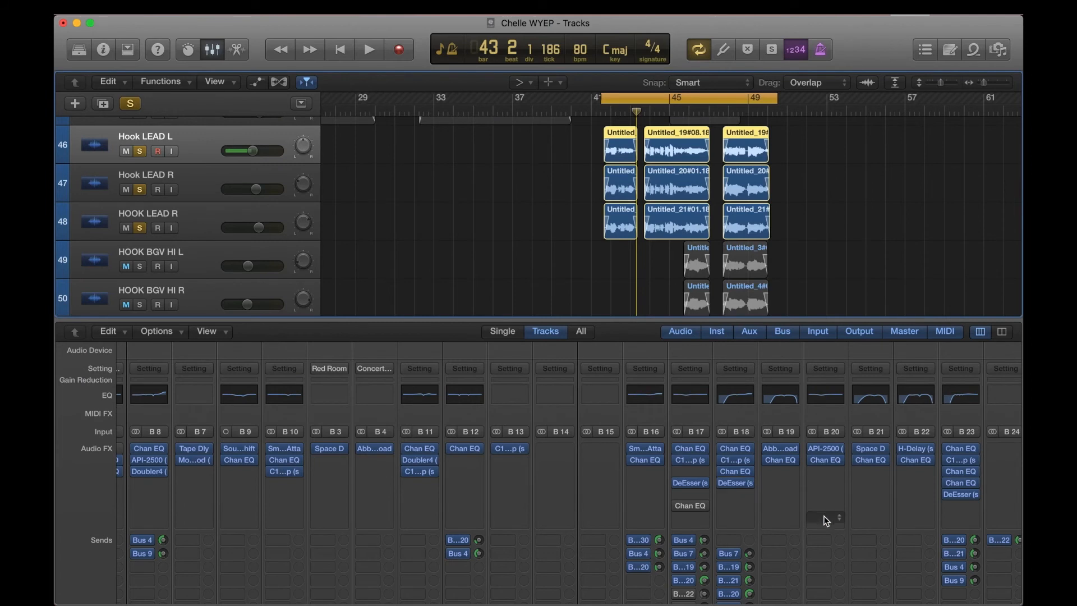
# - Enable the HOOK LEAD bus's Bus 22 send and open the H-Delay plug-in on the DELAY aux
pyautogui.scroll(-3, 785, 489)
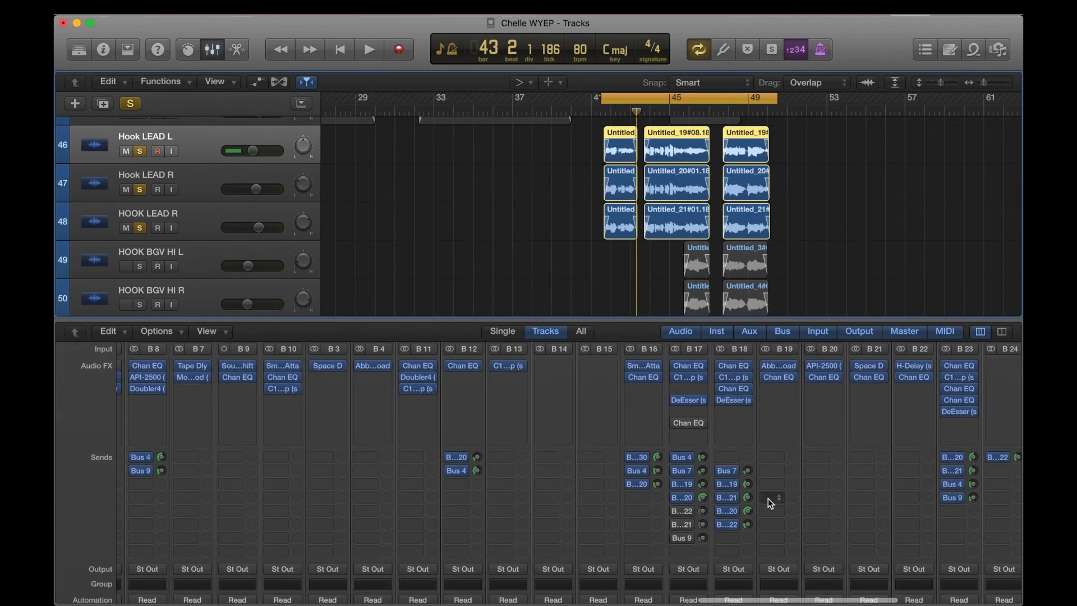
pyautogui.click(677, 512)
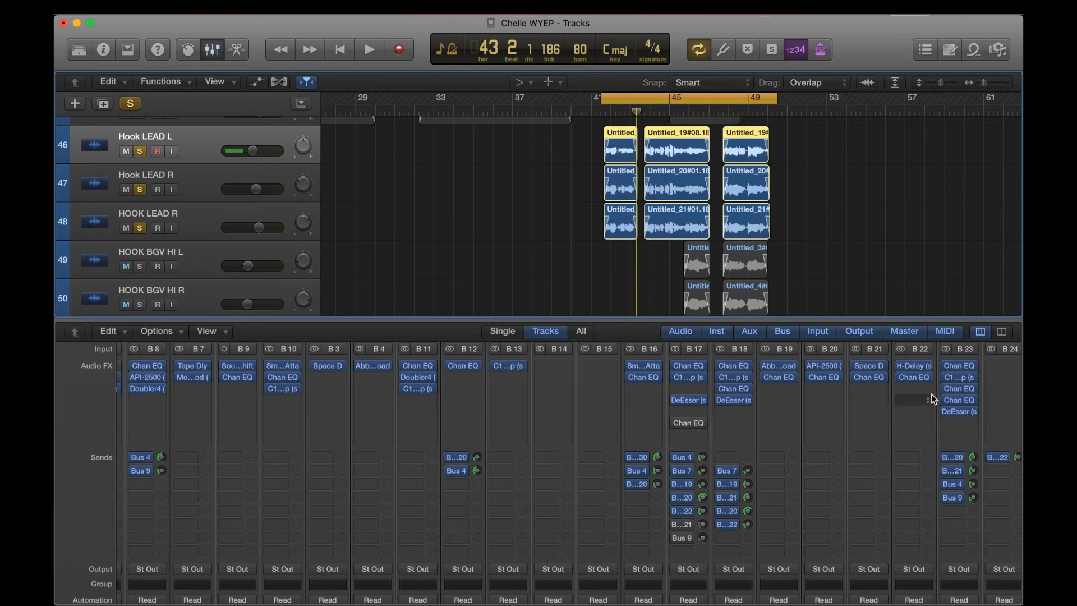
pyautogui.click(914, 368)
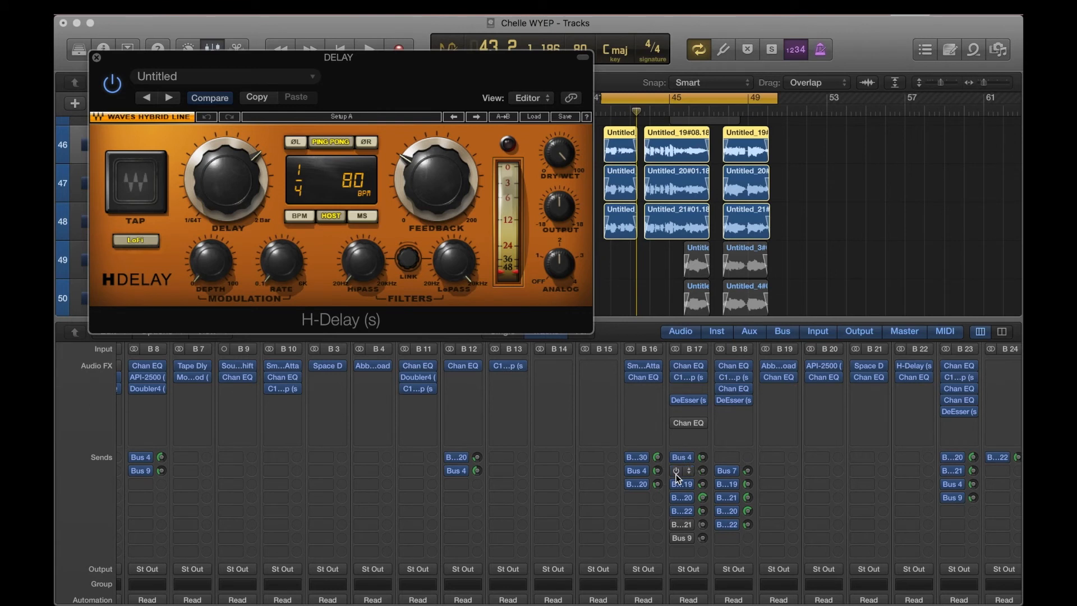
# - Audition the hook leads through H-Delay, toggle its LoFi mode, and re-enable the HOOK LEAD bus's Bus 7 send
pyautogui.press('space')
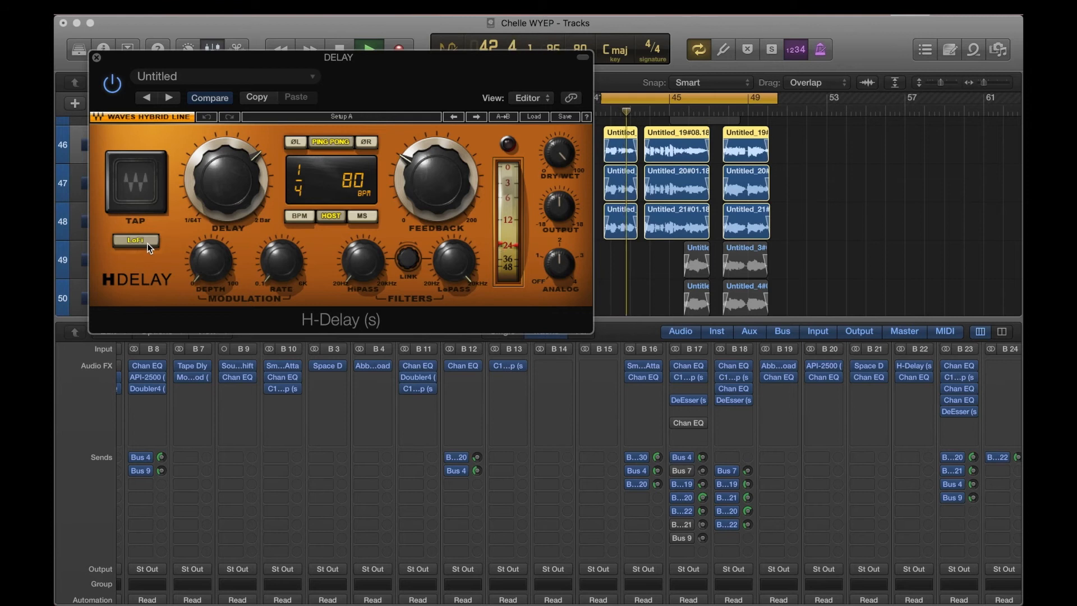
pyautogui.press('space')
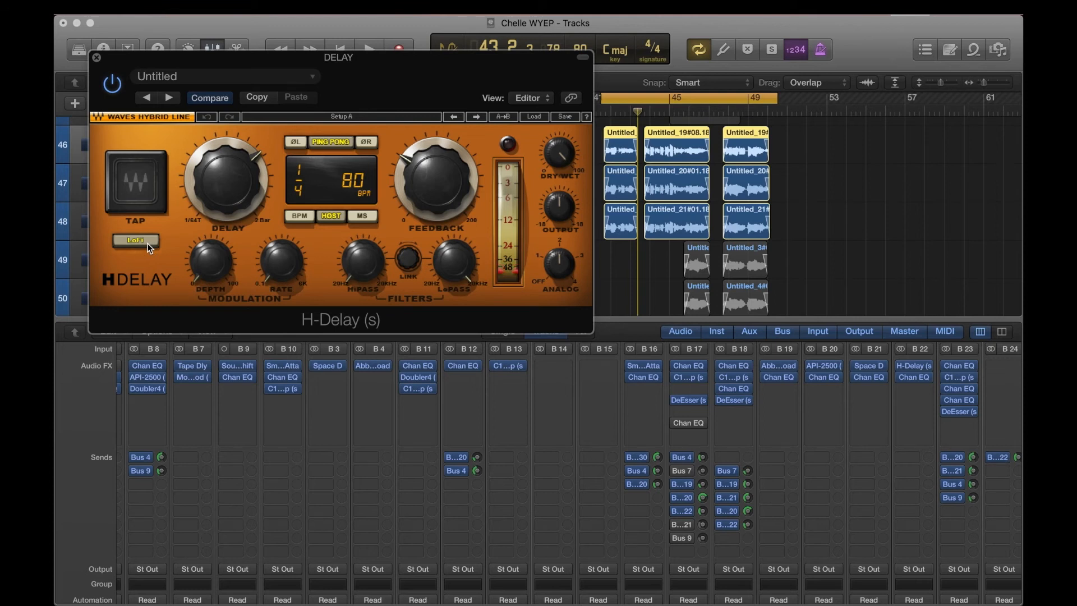
pyautogui.click(147, 242)
pyautogui.press('space')
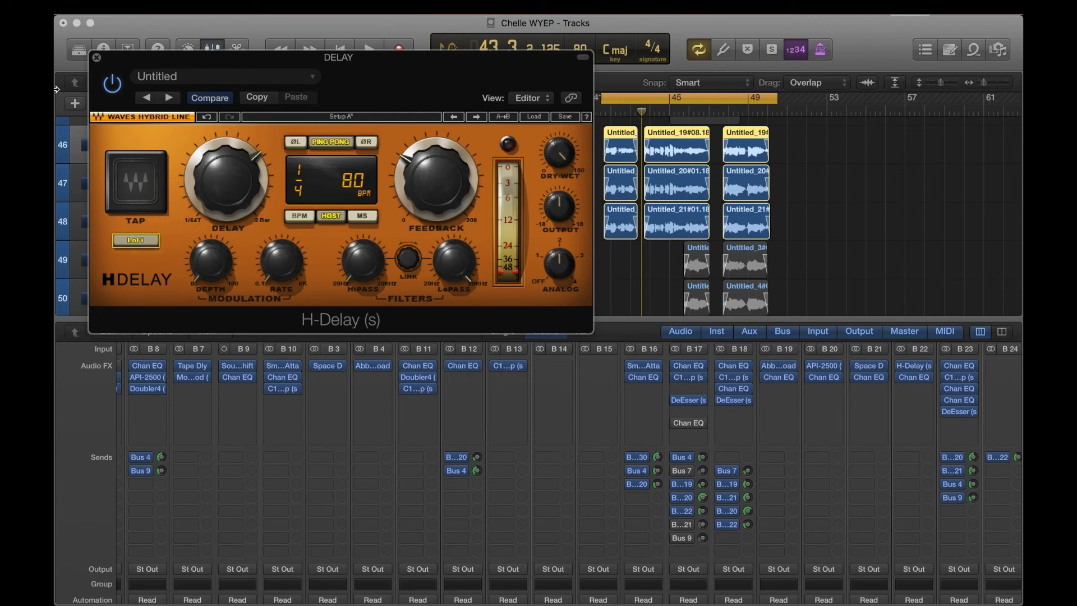
pyautogui.click(96, 58)
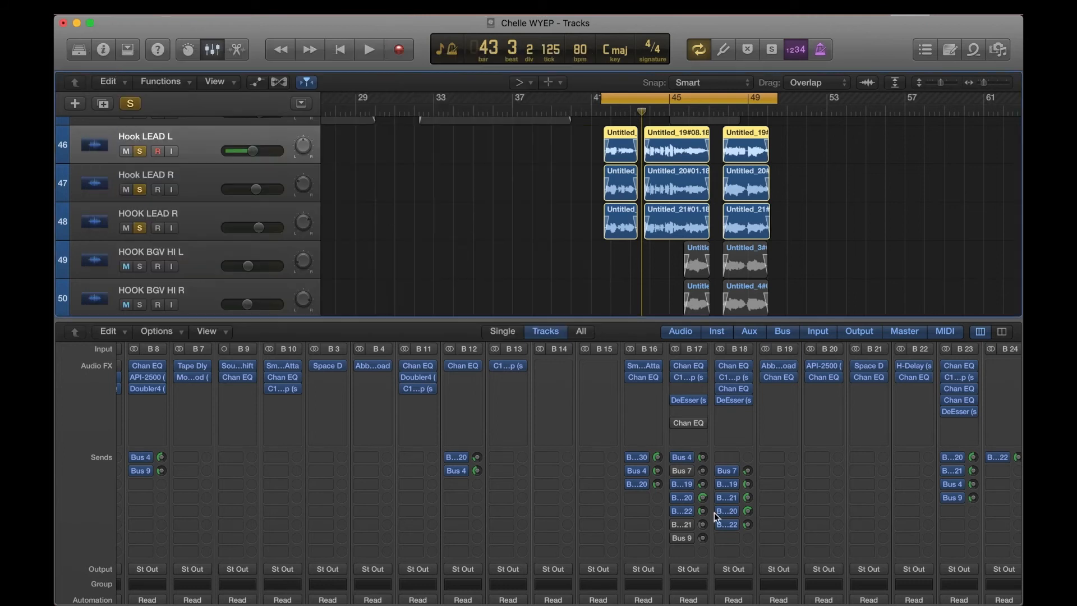
pyautogui.click(677, 471)
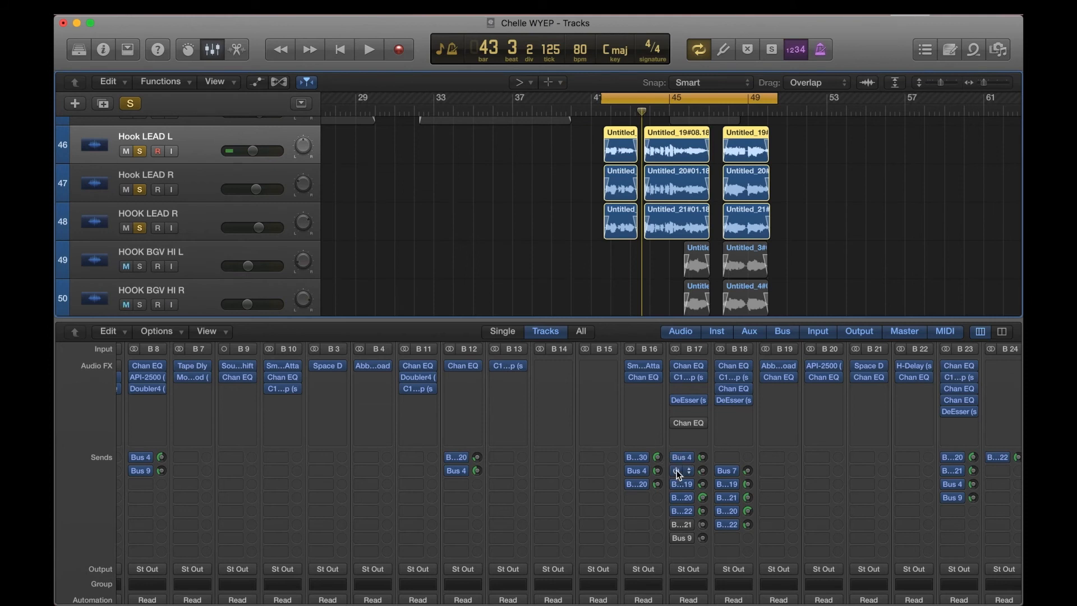
# - Enable the HOOK LEAD bus's Bus 21 send and inspect the Space Designer hall reverb on the VERB 2 aux
pyautogui.click(677, 525)
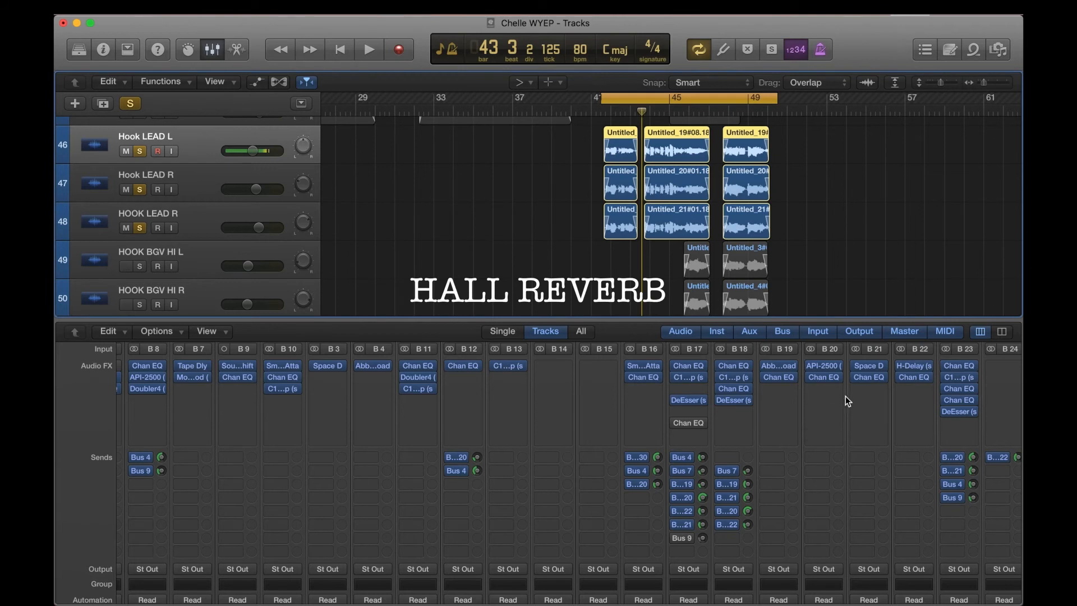
pyautogui.click(877, 367)
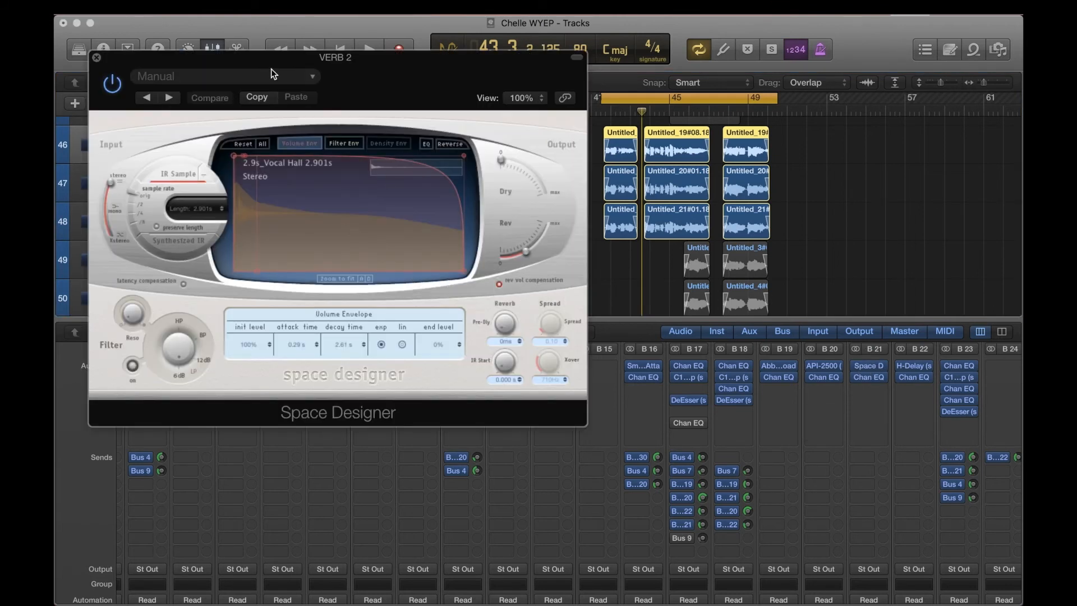
pyautogui.click(97, 58)
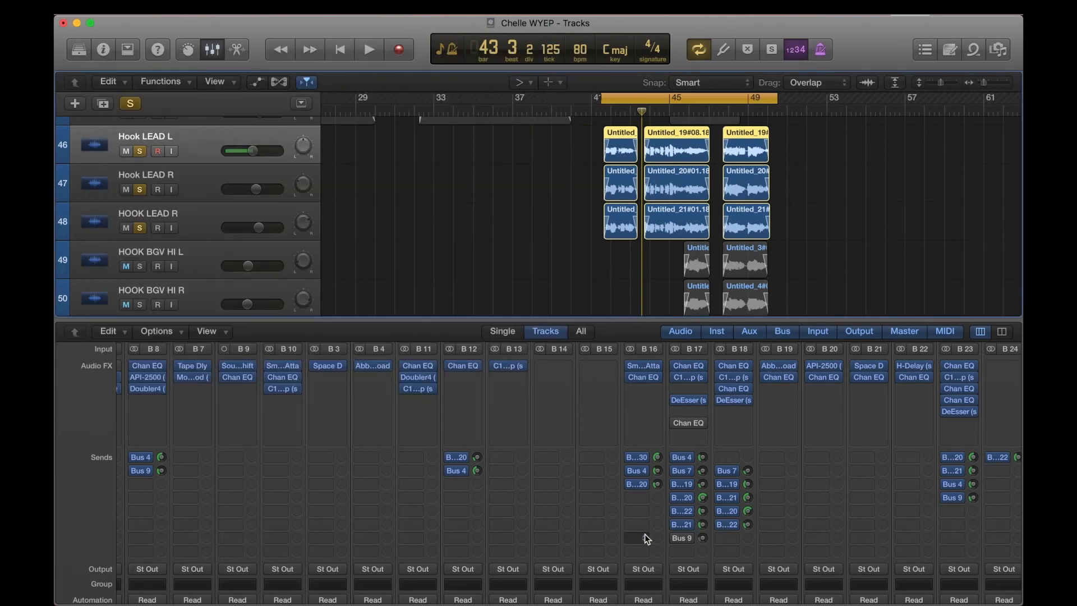
# - Enable the HOOK LEAD bus's Bus 9 send and inspect SoundShifter Pitch on the PITCH DOWN aux
pyautogui.click(677, 540)
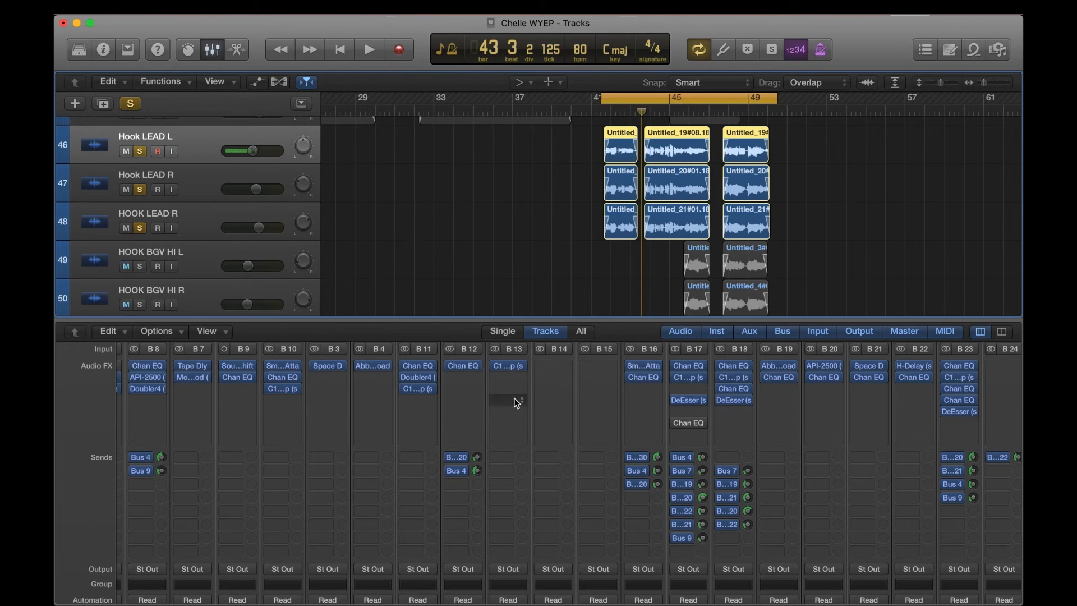
pyautogui.click(240, 368)
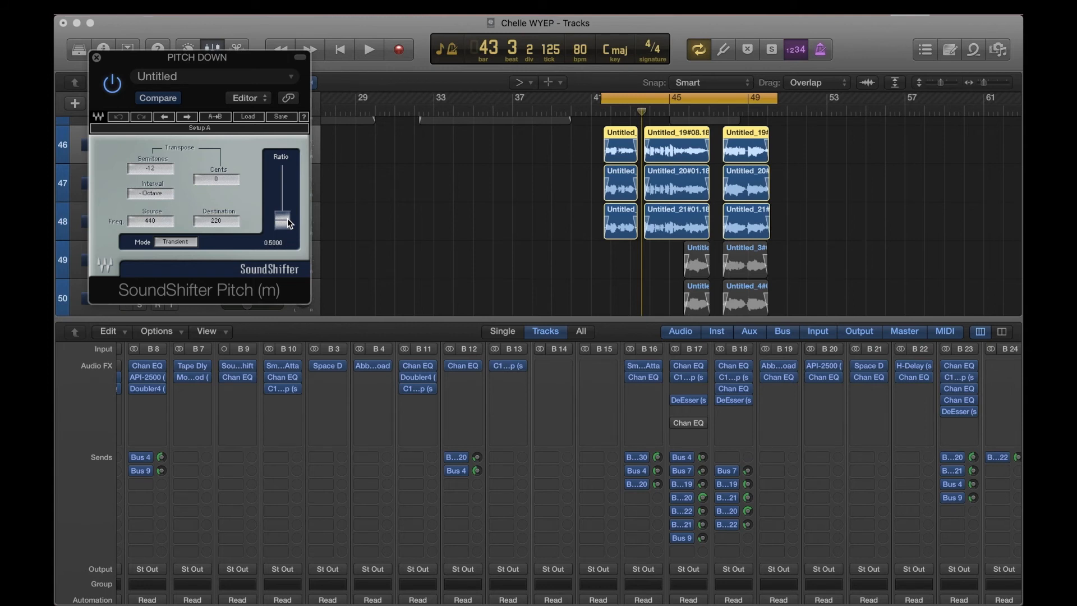
pyautogui.click(96, 58)
# - Audition the hook leads with the PITCH DOWN aux soloed, and compare with its solo released
pyautogui.scroll(-5, 244, 486)
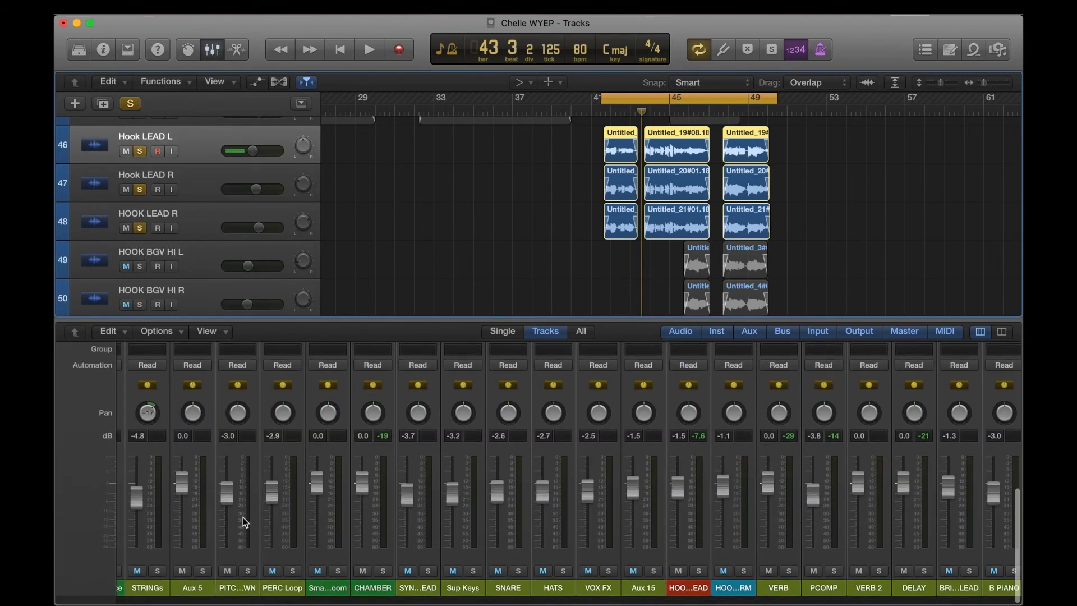
pyautogui.click(247, 579)
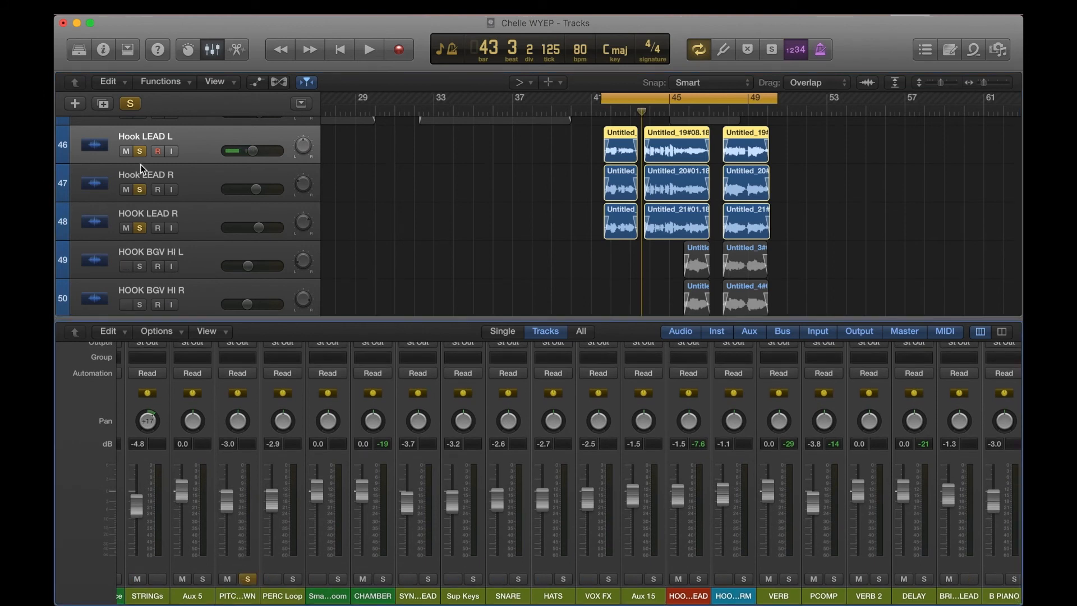
pyautogui.press('space')
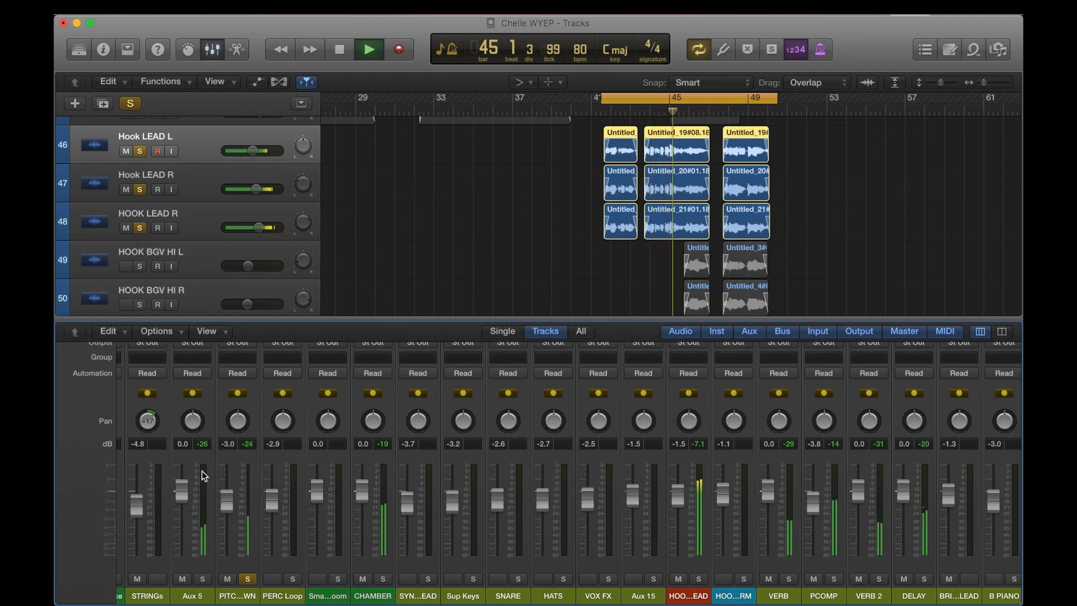
pyautogui.click(247, 578)
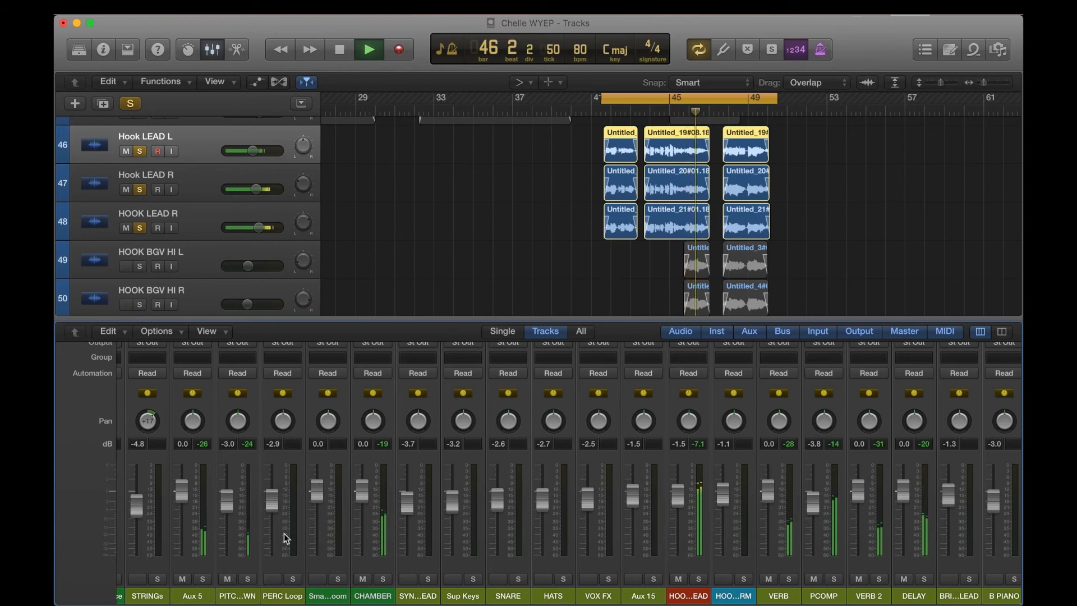
pyautogui.press('space')
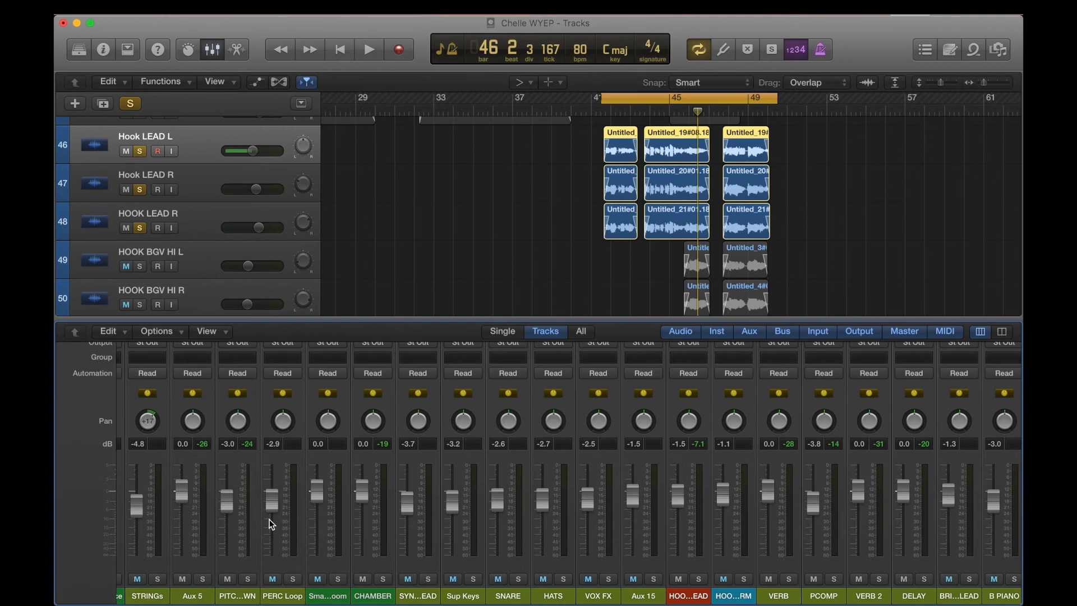
# - Release the solo on the three hook lead tracks, 46 to 48
pyautogui.click(139, 154)
pyautogui.click(141, 190)
pyautogui.click(140, 224)
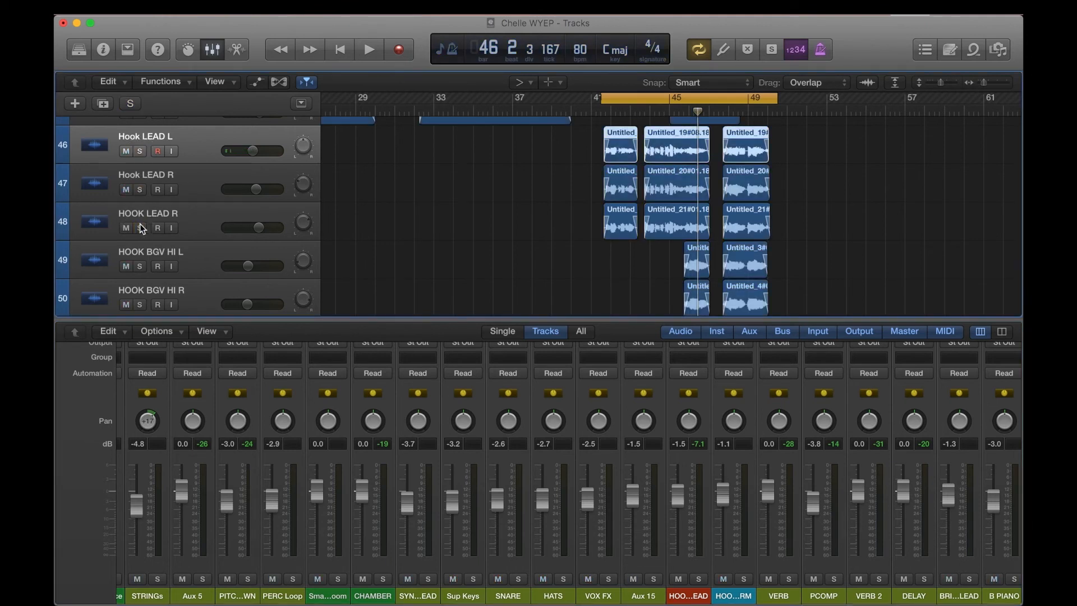
pyautogui.scroll(3, 723, 420)
pyautogui.scroll(5, 722, 420)
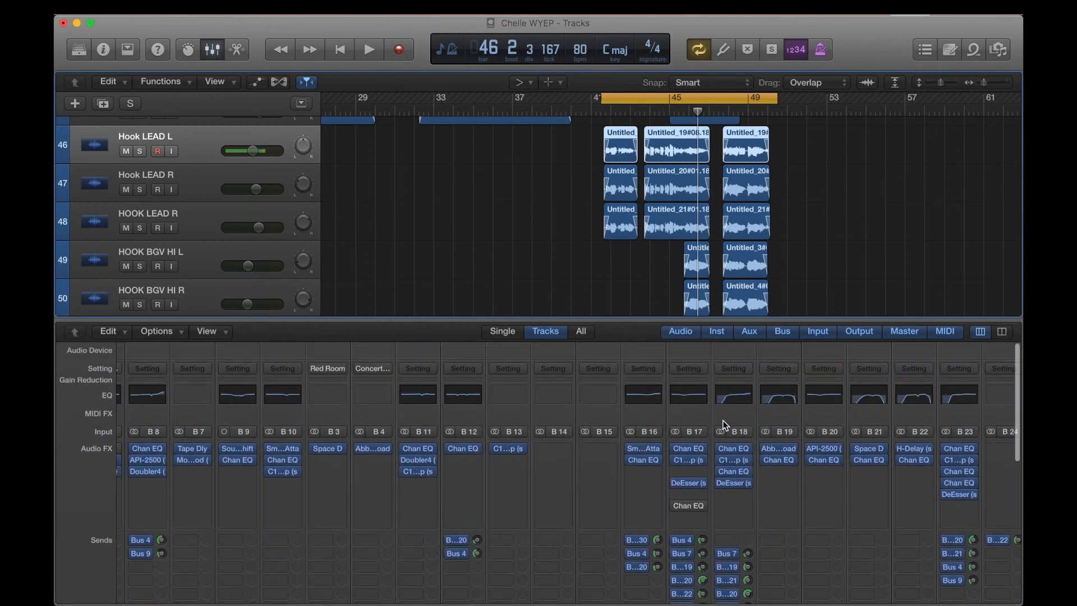
pyautogui.scroll(10, 719, 186)
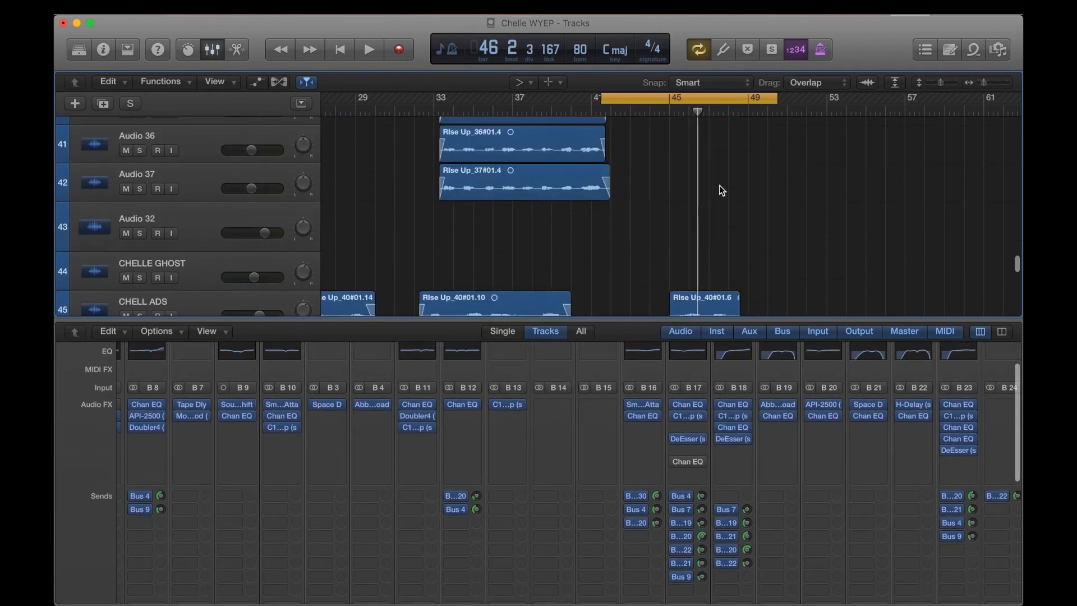
pyautogui.scroll(8, 719, 188)
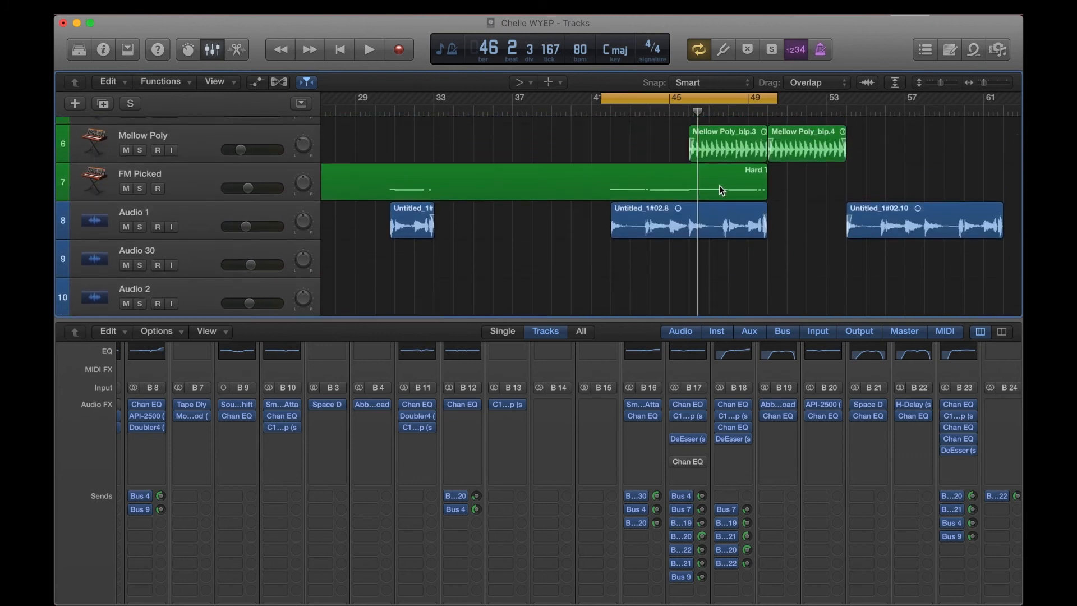
pyautogui.scroll(-6, 719, 185)
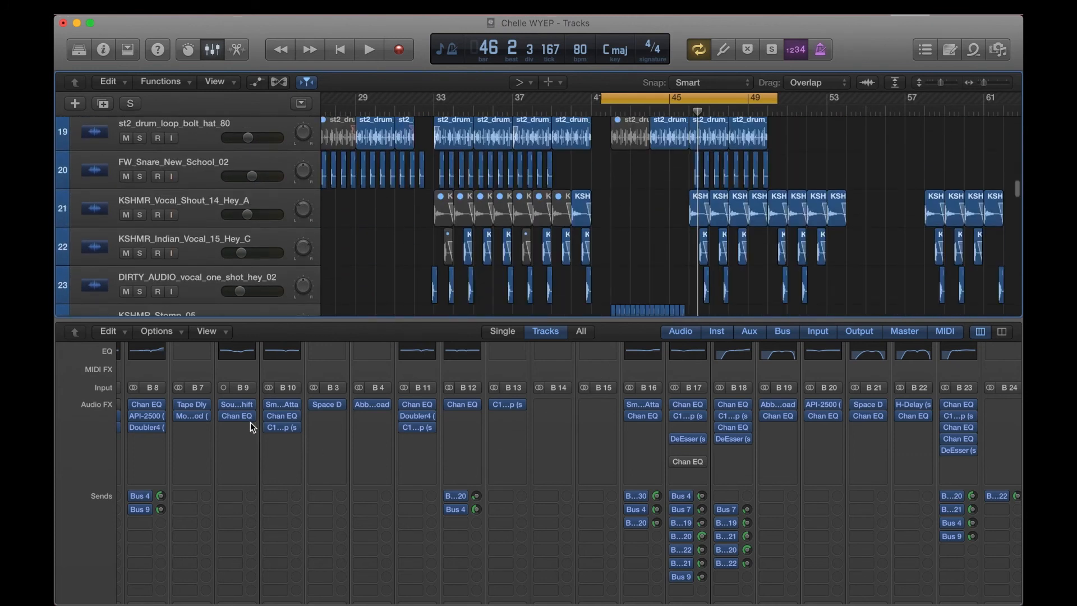
# - Examine the hook harmony bus's sends, insert effects and fader on the Bus 18 channel strip beside HOOK LEAD
pyautogui.moveTo(238, 415)
pyautogui.scroll(-8, 691, 554)
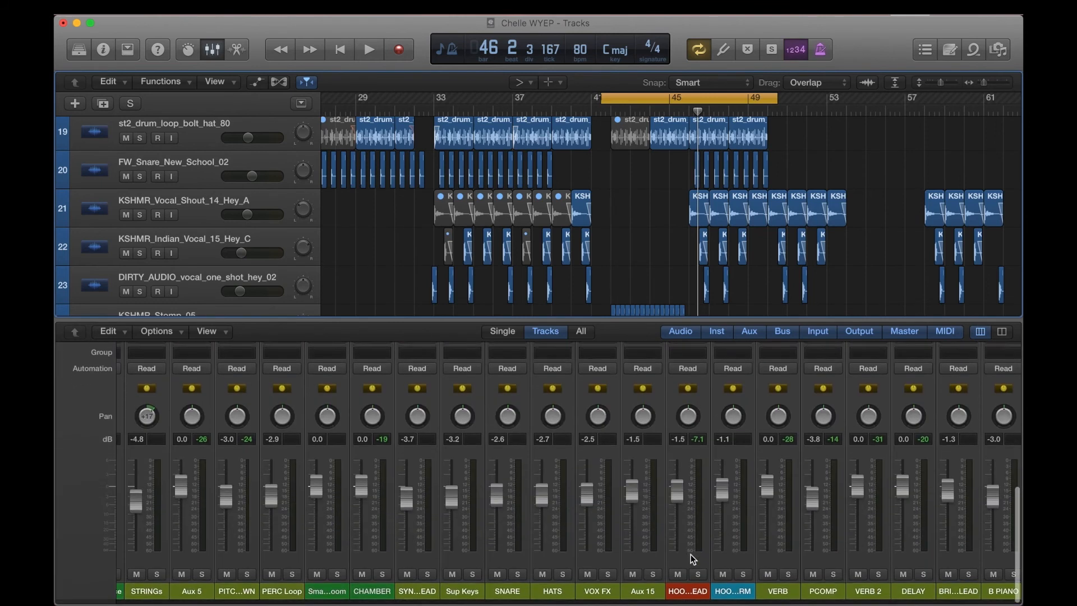
pyautogui.scroll(5, 712, 486)
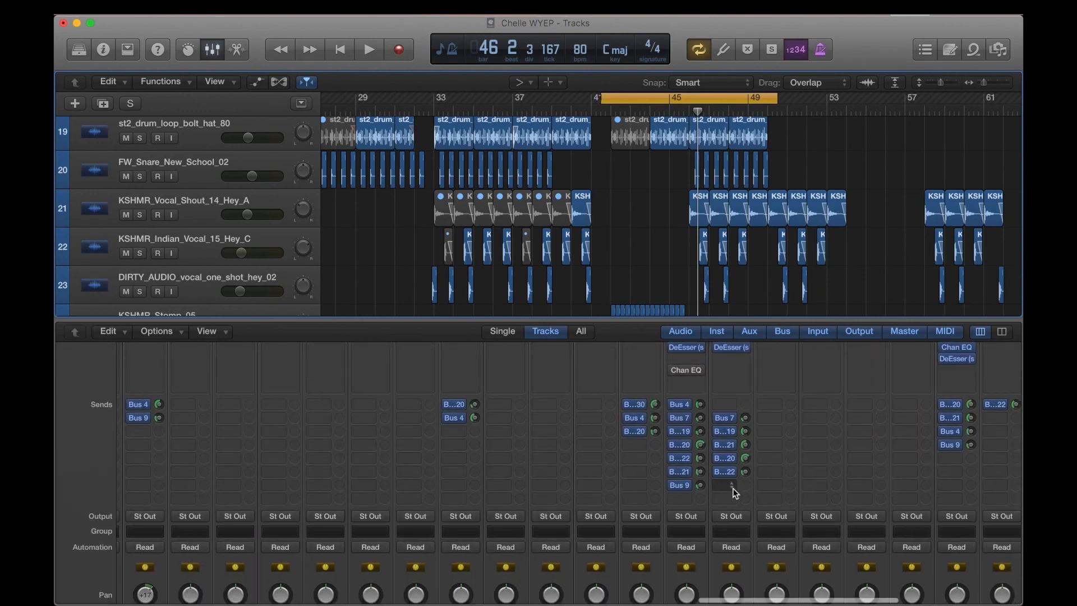
pyautogui.scroll(2, 739, 424)
pyautogui.scroll(-5, 739, 424)
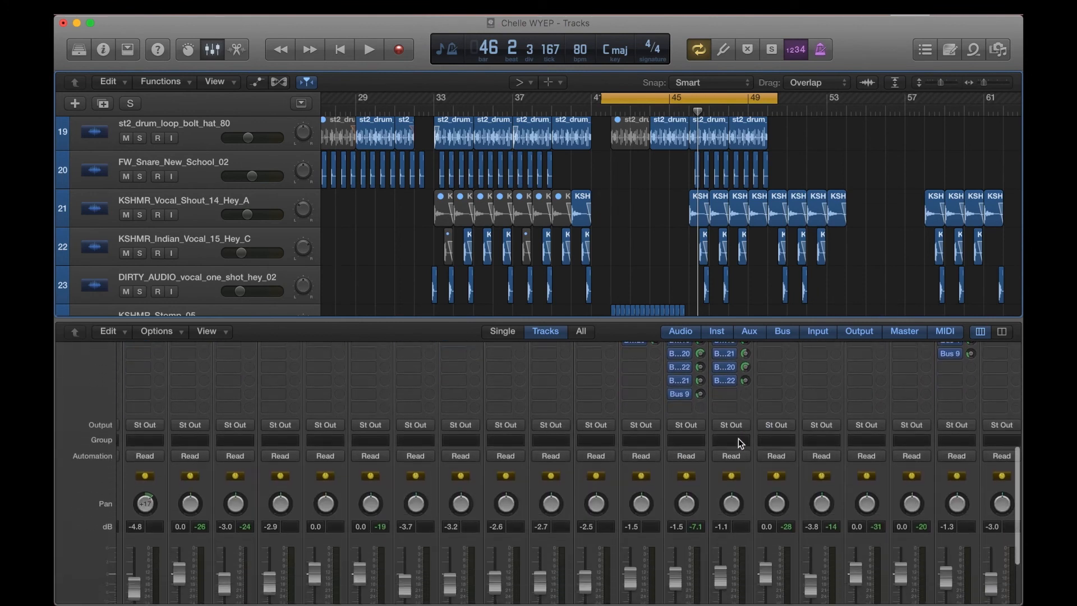
pyautogui.scroll(2, 731, 470)
pyautogui.hscroll(1, 730, 464)
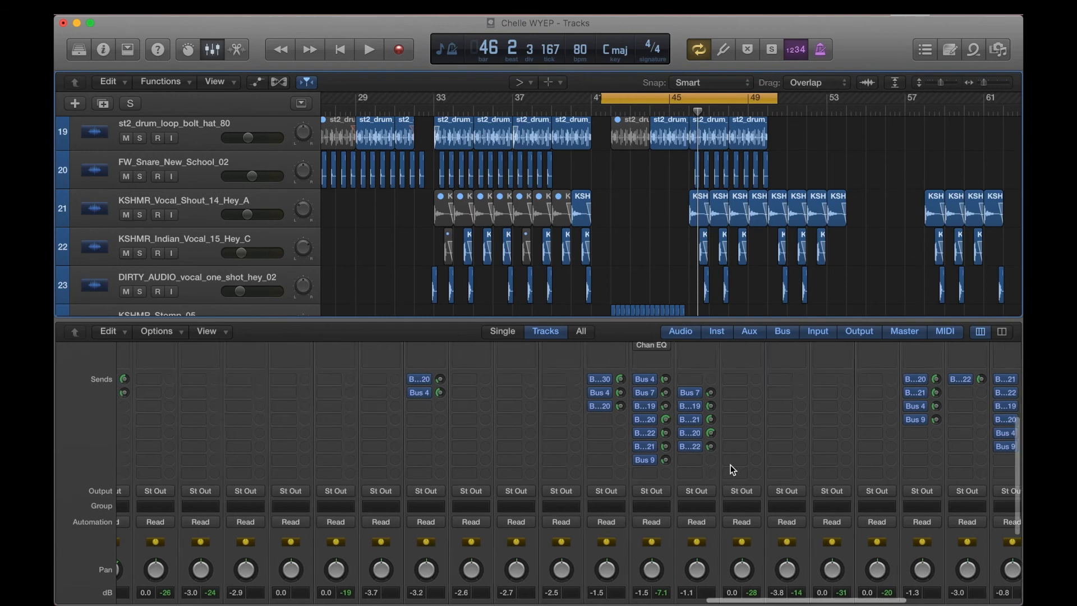
pyautogui.scroll(2, 730, 465)
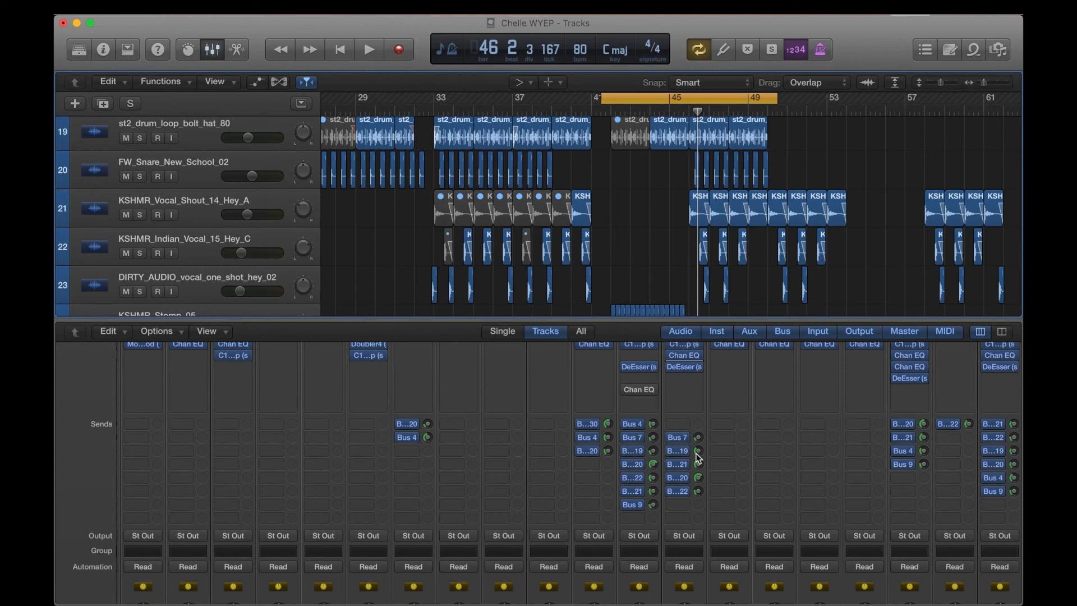
pyautogui.scroll(3, 698, 457)
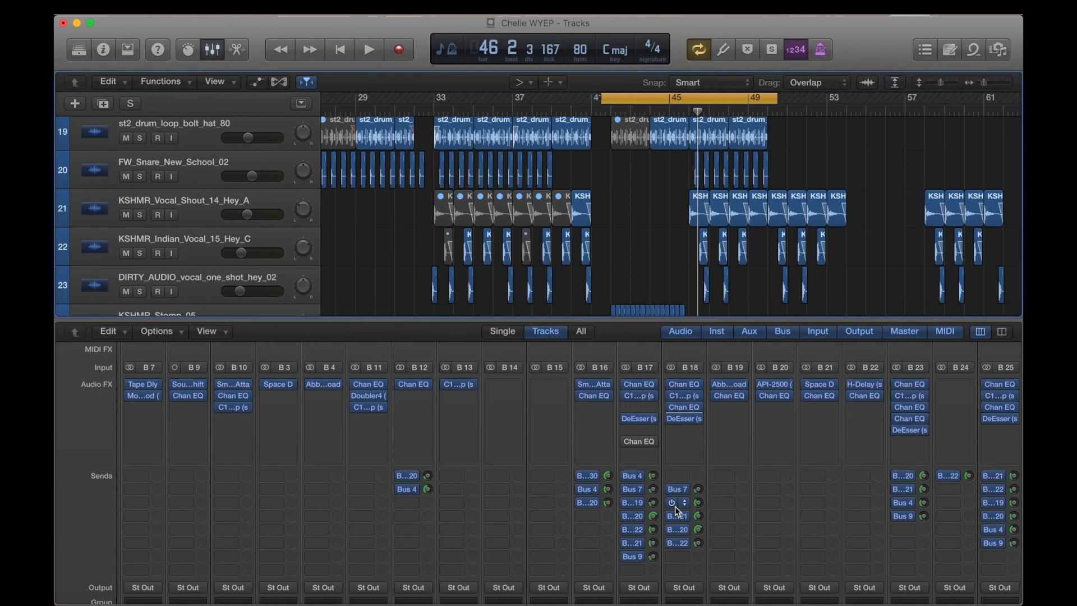
pyautogui.scroll(-5, 674, 505)
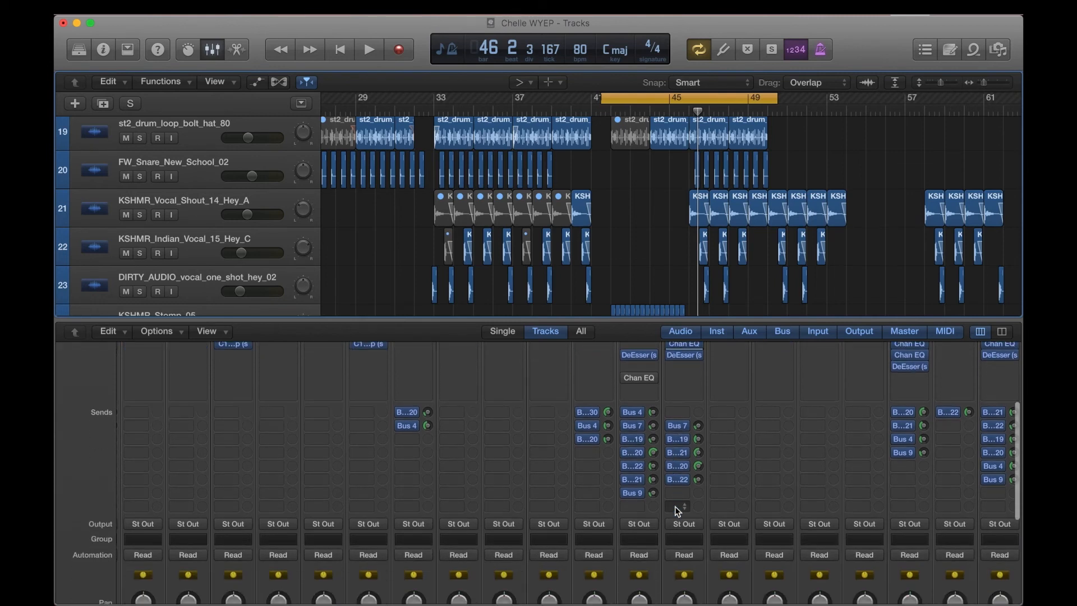
pyautogui.scroll(-5, 674, 505)
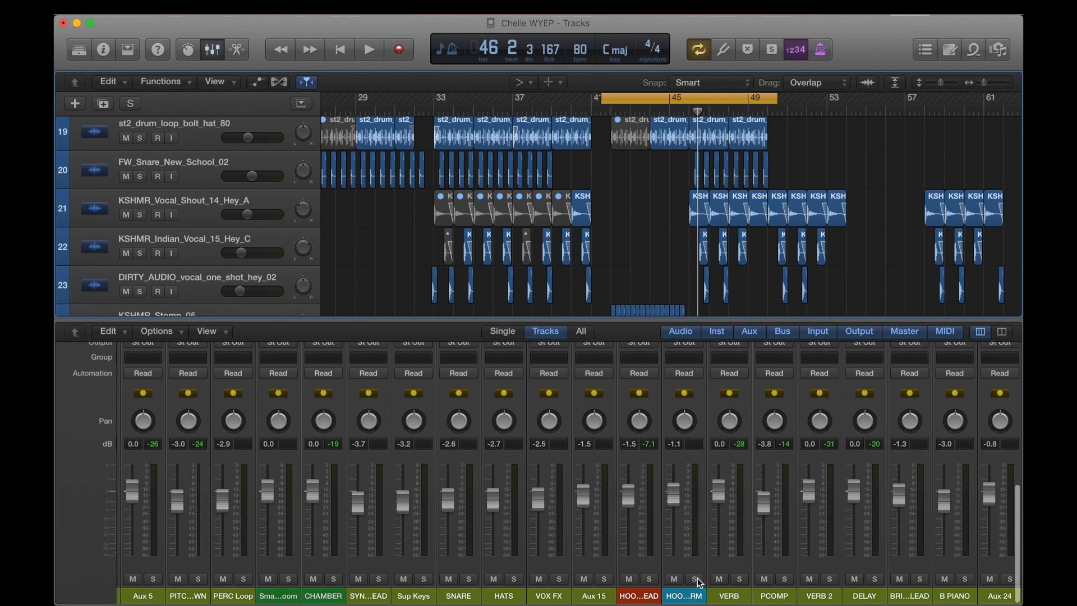
pyautogui.scroll(10, 673, 499)
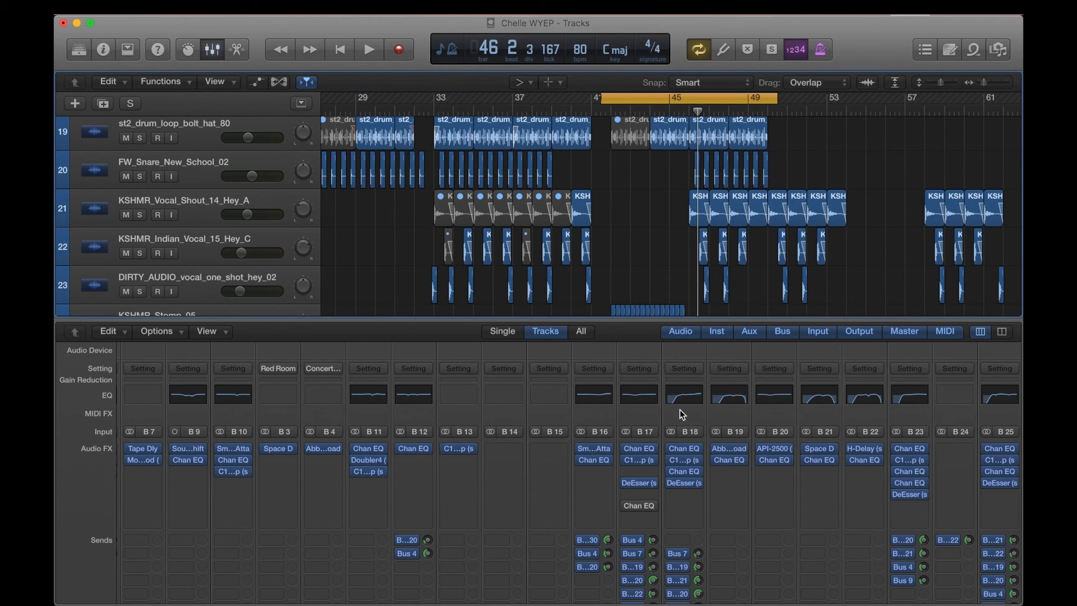
# - Extend the cycle range's start back to the beginning of the first hook lead regions, just before bar 42
pyautogui.scroll(-5, 679, 415)
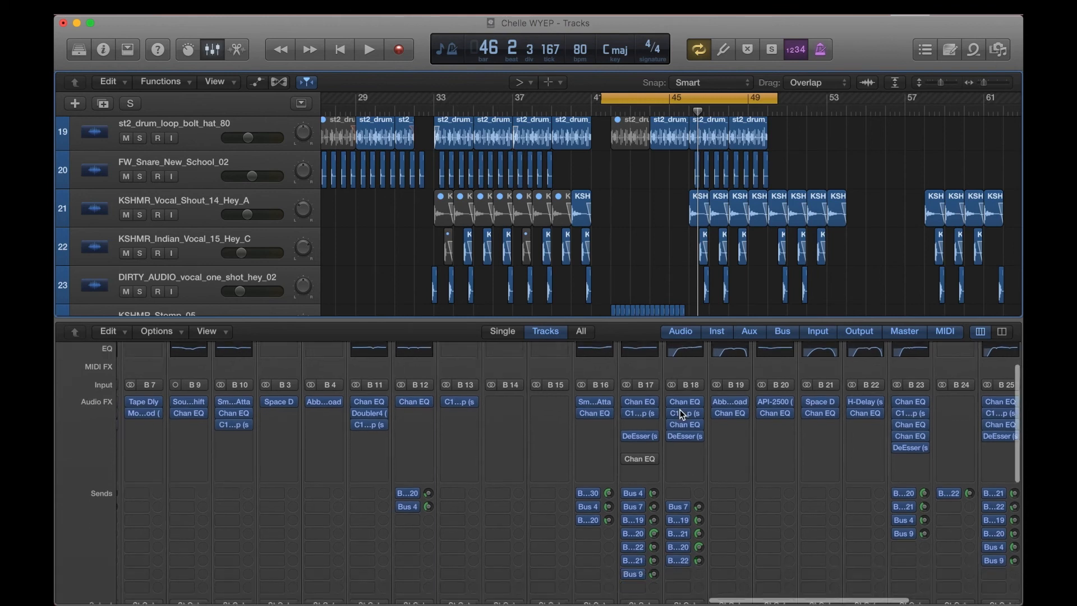
pyautogui.scroll(-5, 677, 207)
pyautogui.scroll(-15, 678, 207)
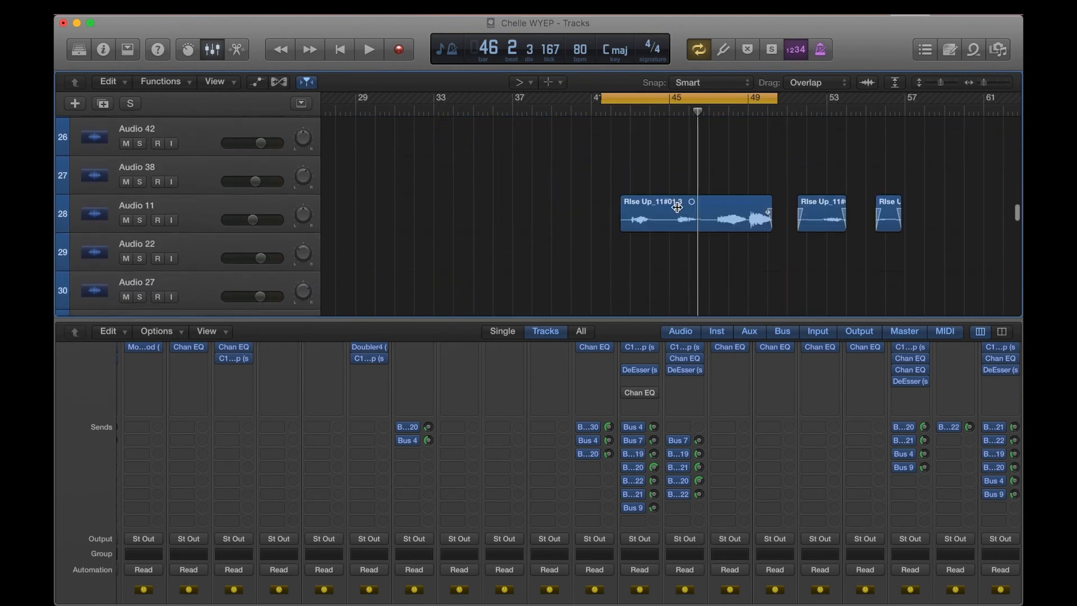
pyautogui.scroll(-6, 678, 207)
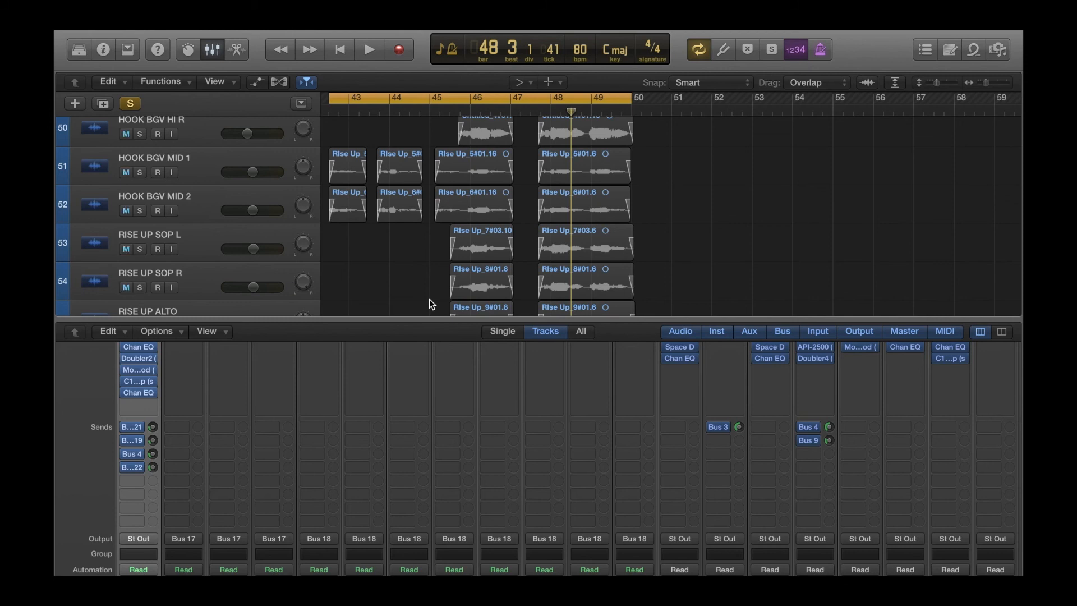
pyautogui.scroll(2, 411, 258)
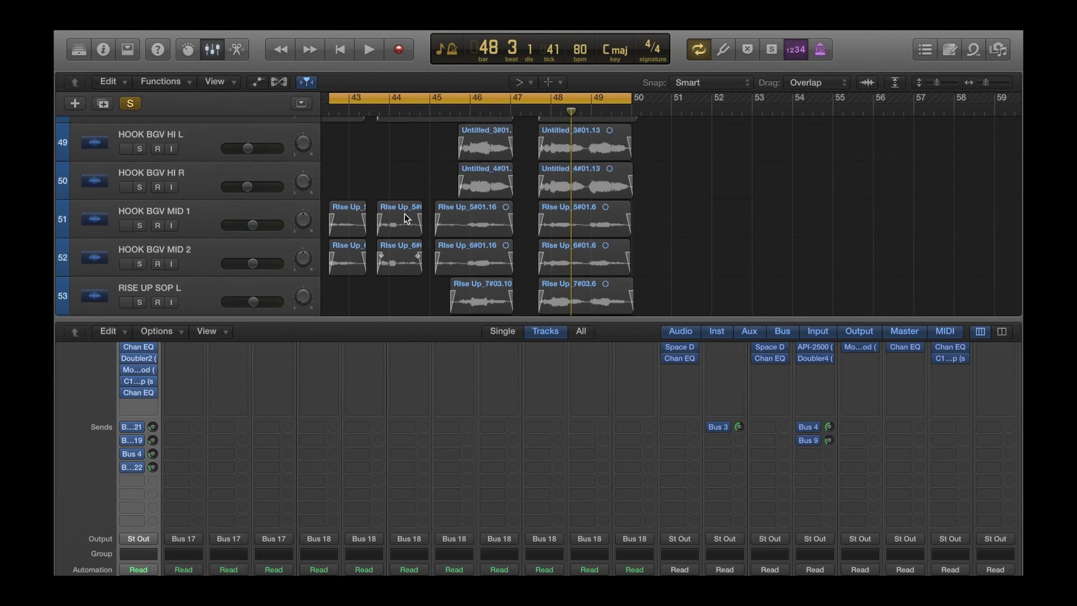
pyautogui.scroll(3, 405, 196)
pyautogui.hscroll(-2, 405, 196)
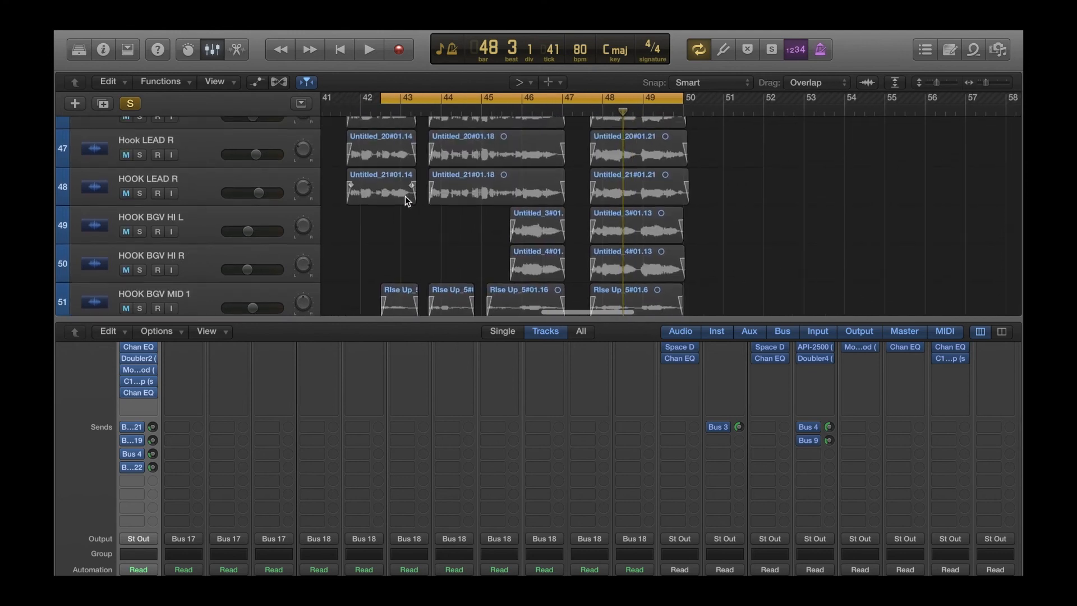
pyautogui.scroll(2, 405, 197)
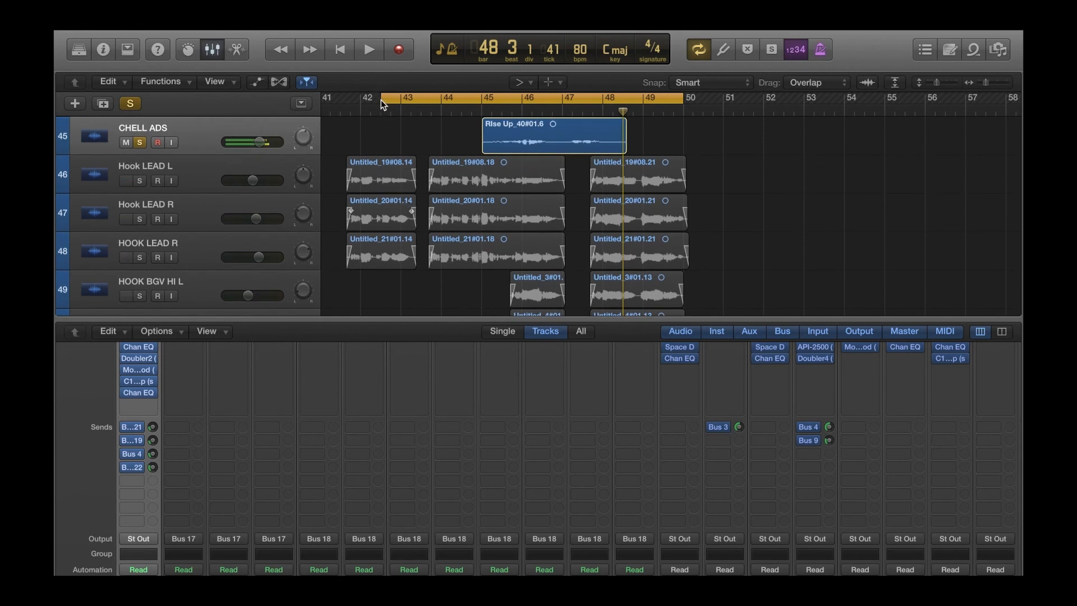
pyautogui.moveTo(381, 100); pyautogui.dragTo(346, 102)
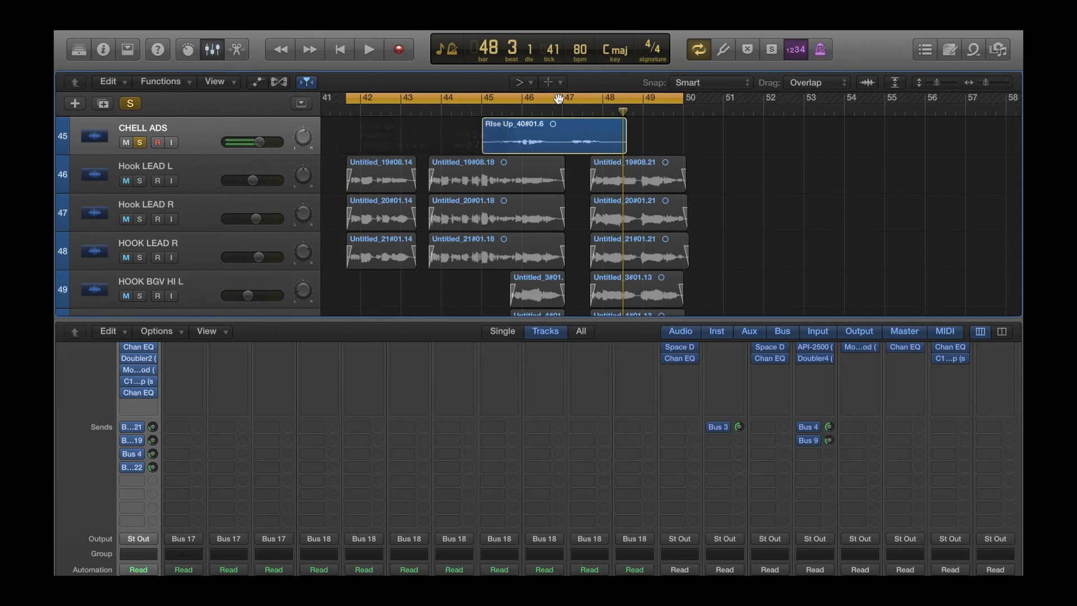
# - Release the solo on the CHELL ADS track and shrink the track heights to survey the whole arrangement
pyautogui.click(142, 142)
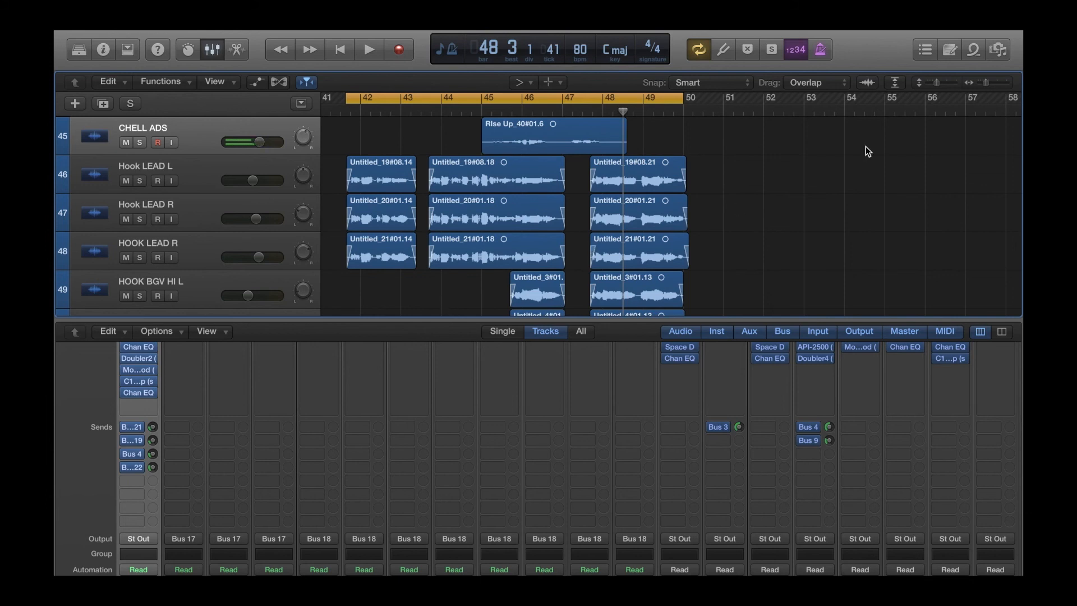
pyautogui.moveTo(936, 83); pyautogui.dragTo(892, 81)
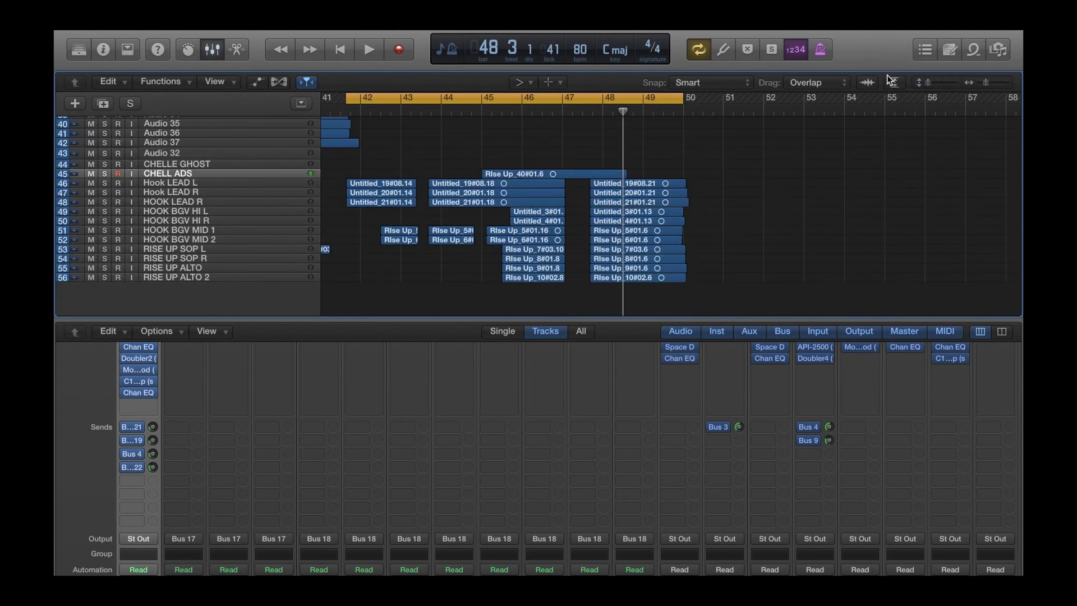
pyautogui.scroll(15, 628, 194)
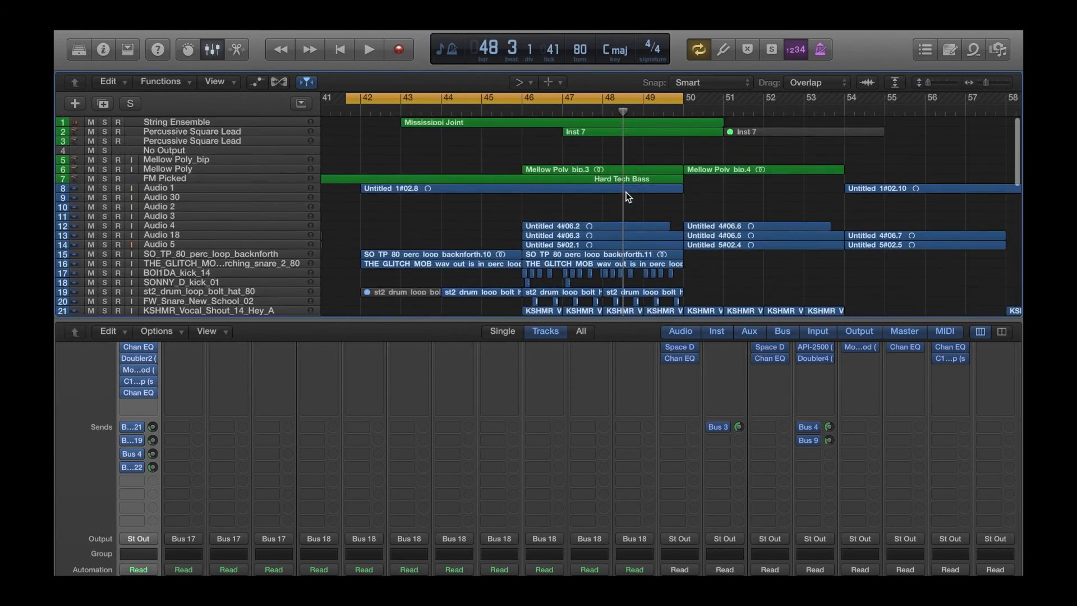
pyautogui.scroll(-7, 628, 196)
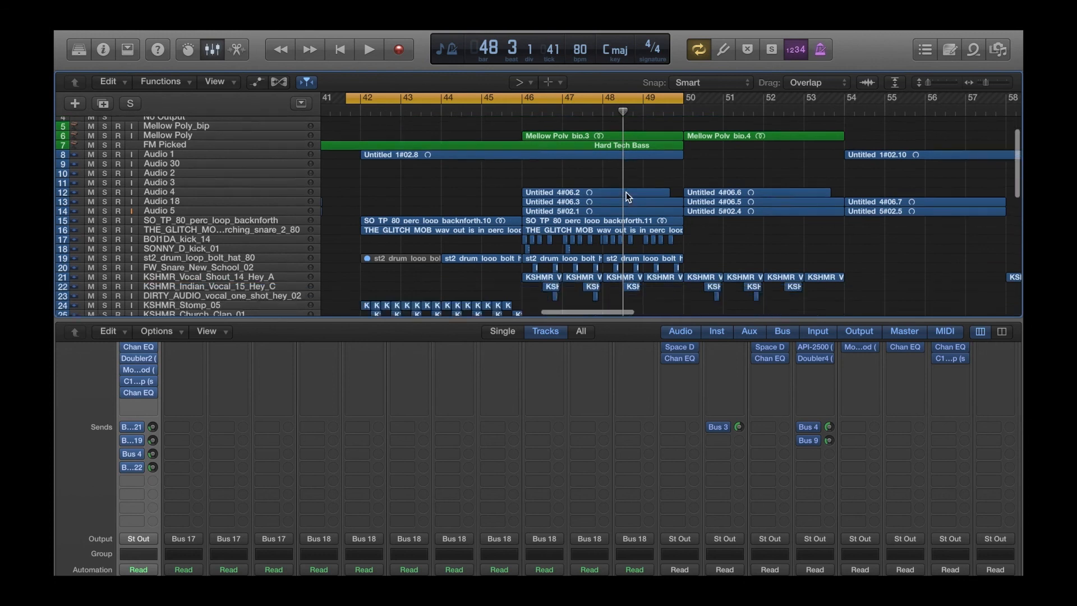
pyautogui.scroll(-5, 626, 196)
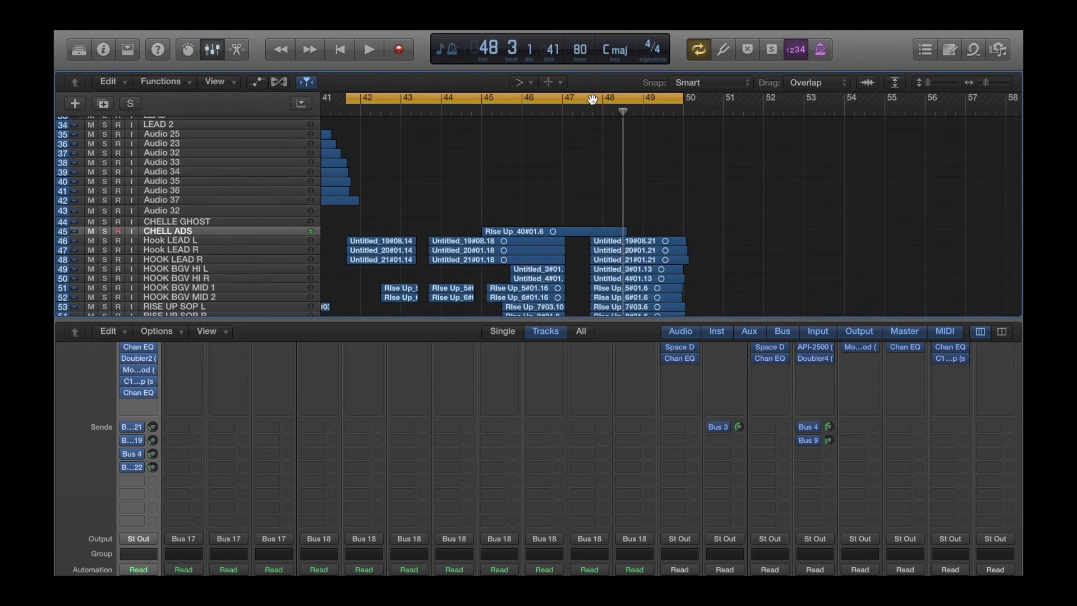
# - Play the cycled hook section with all tracks unsoloed, then stop playback
pyautogui.scroll(-2, 438, 155)
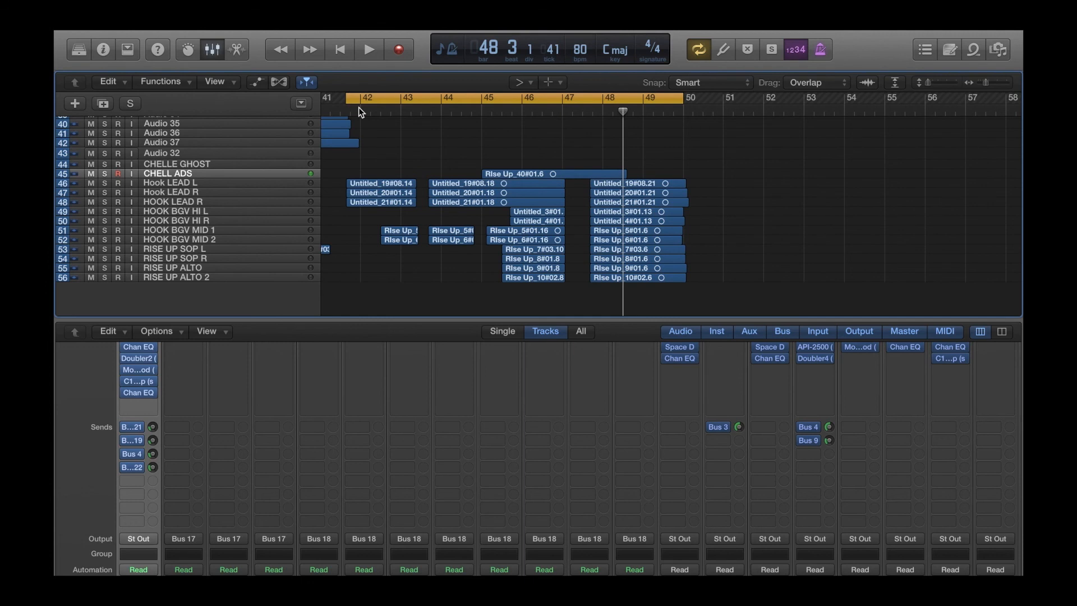
pyautogui.press('space')
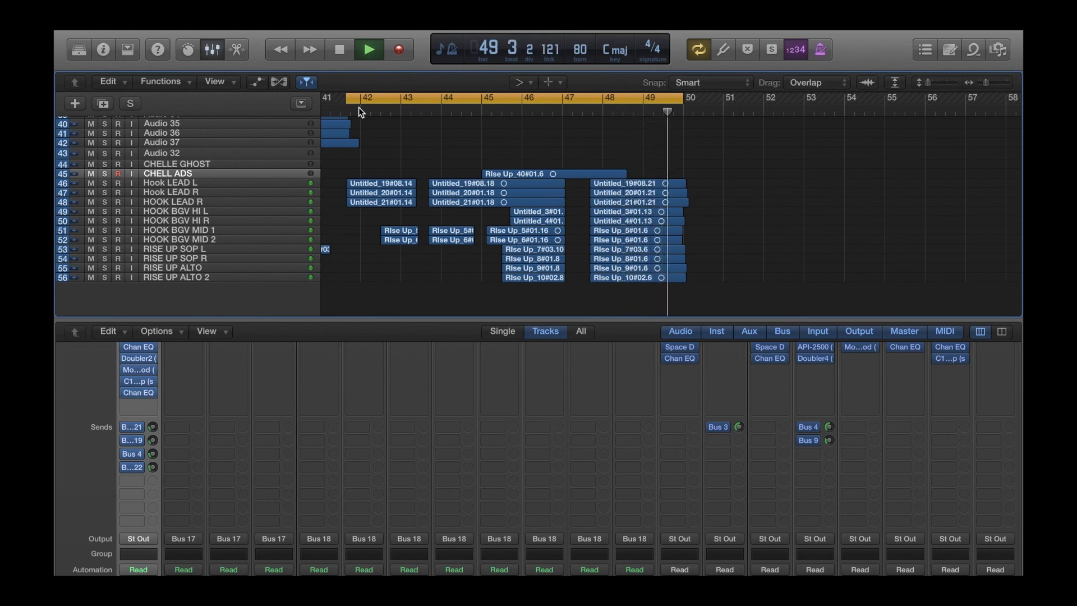
pyautogui.press('space')
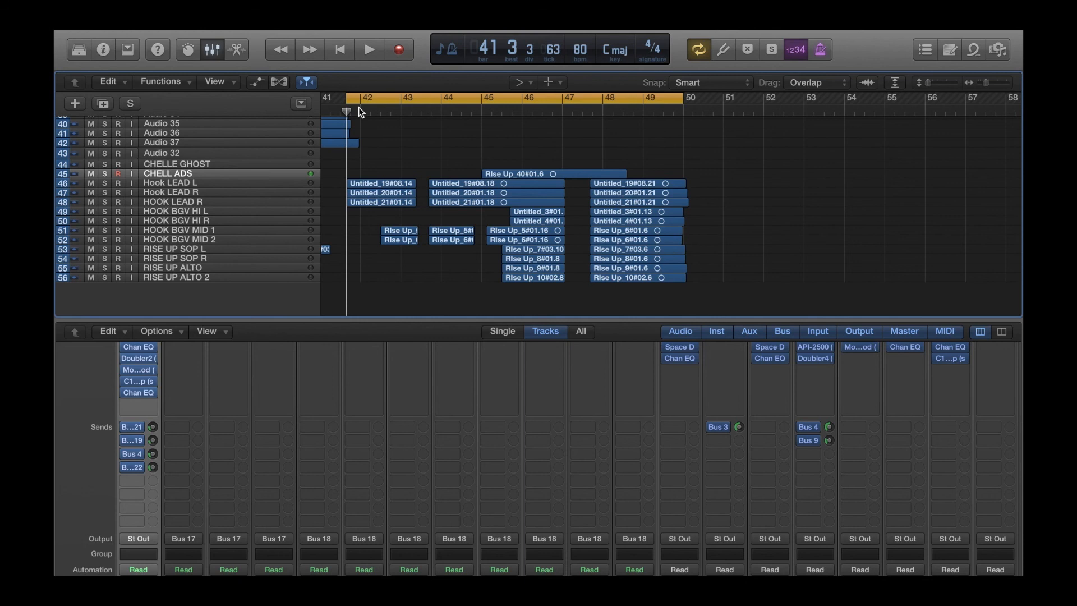
# - Examine the stereo output channel's fader and inserts, and view the plug-in choices for its empty second slot without choosing one
pyautogui.hscroll(10, 797, 560)
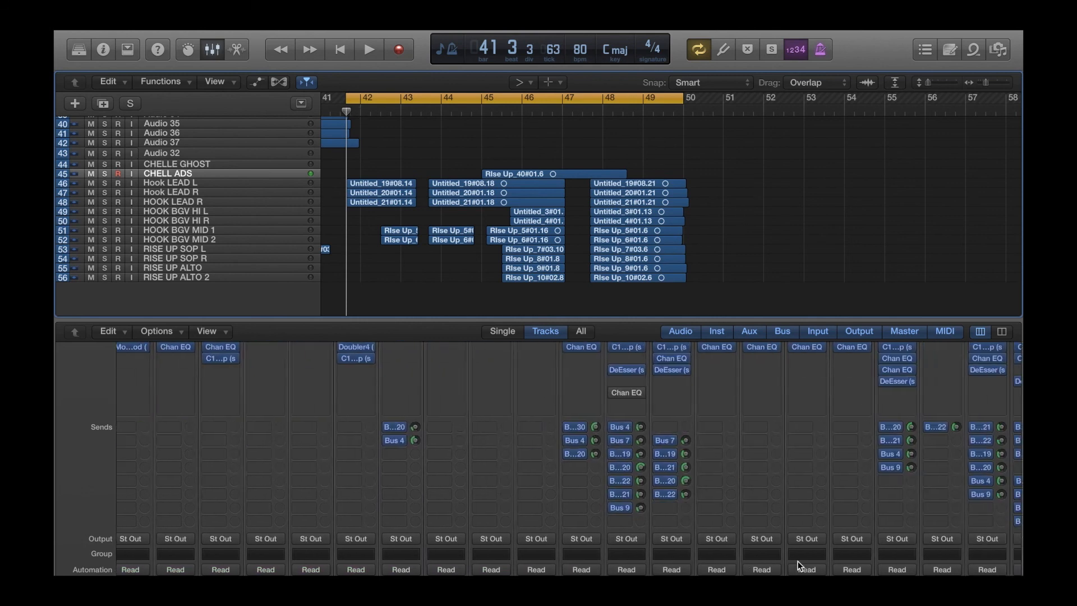
pyautogui.scroll(-10, 797, 560)
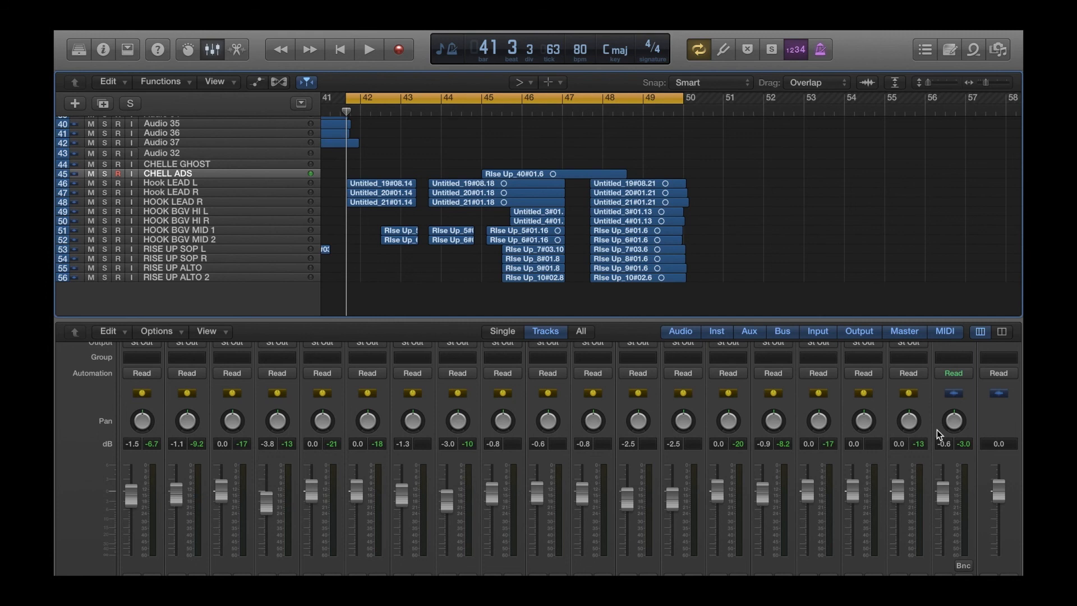
pyautogui.scroll(10, 937, 430)
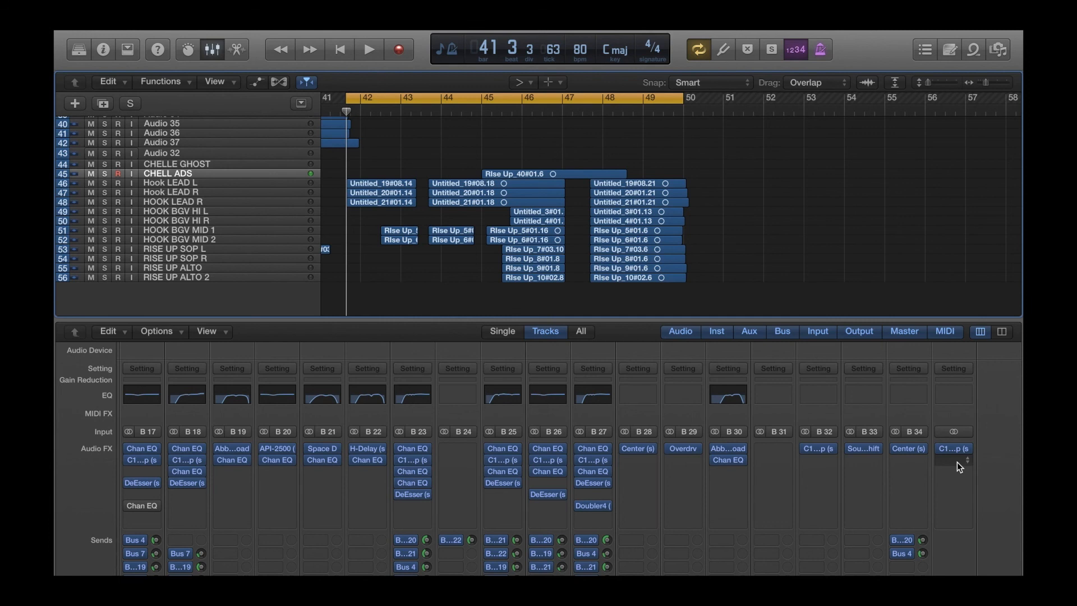
pyautogui.click(957, 462)
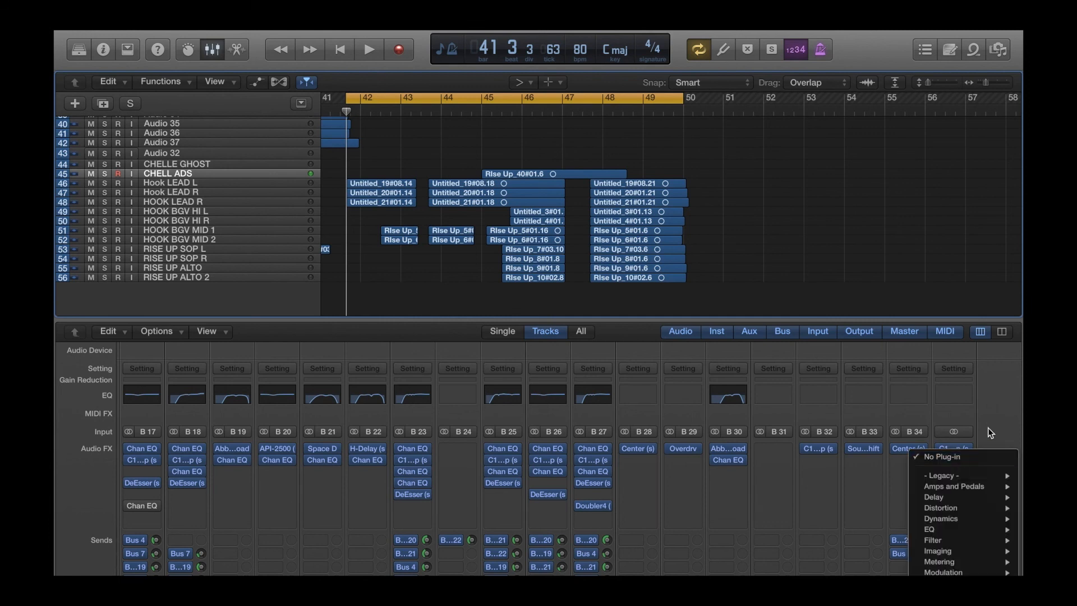
pyautogui.click(1016, 443)
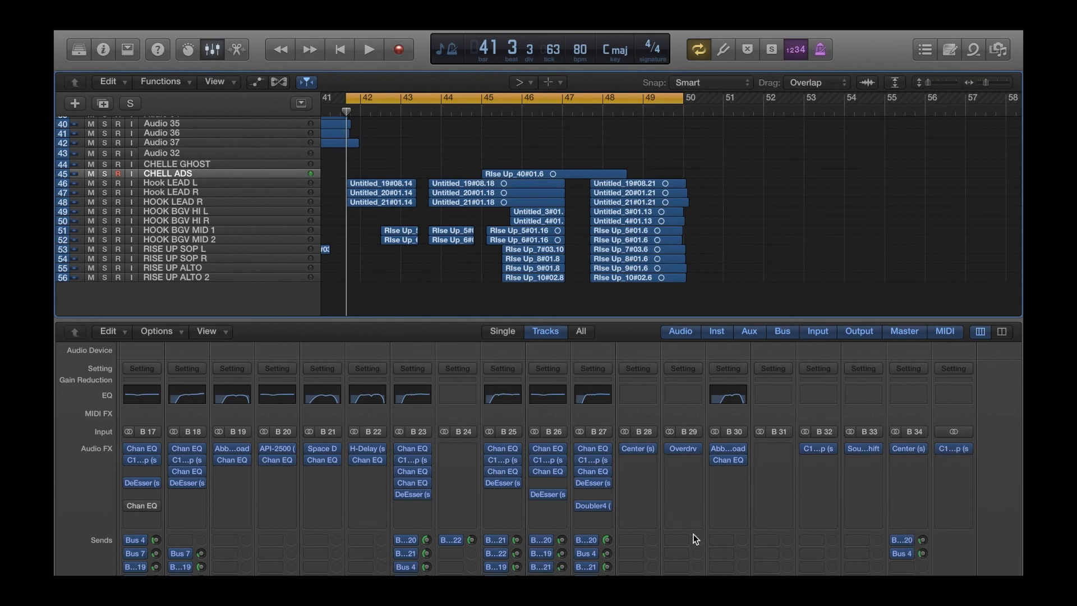
# - Compare fader and peak levels from the stereo output across the aux buses to the hook vocal tracks, and review the buses' insert effects
pyautogui.scroll(-10, 696, 530)
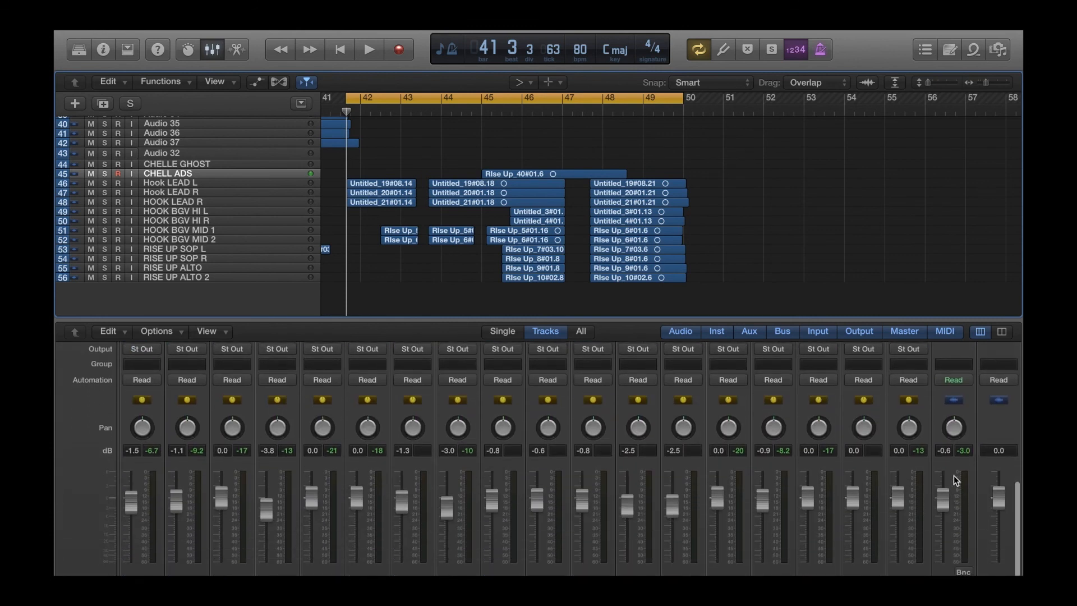
pyautogui.hscroll(-5, 516, 555)
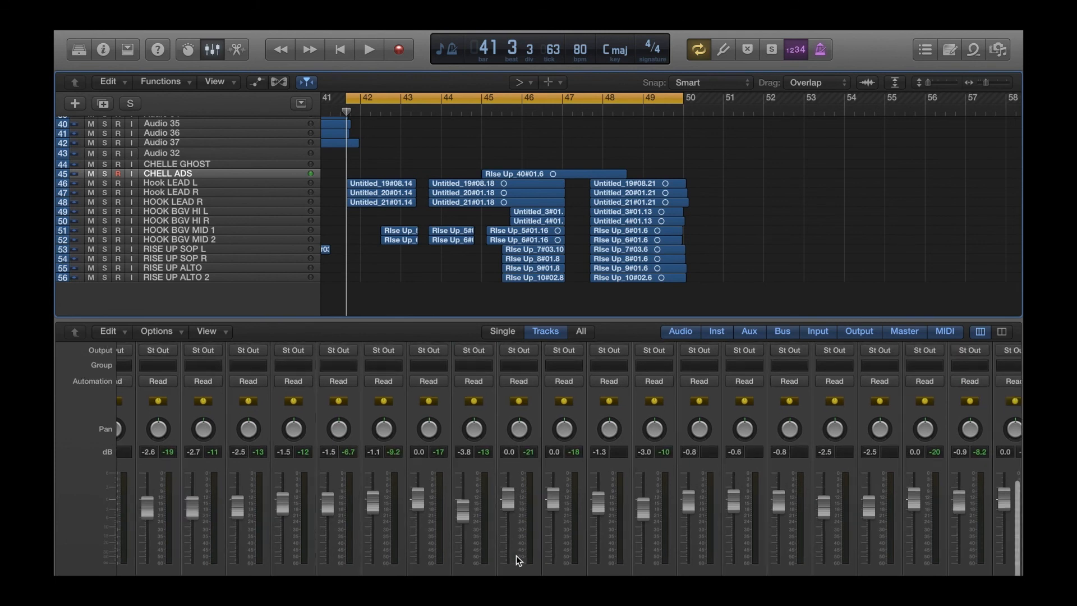
pyautogui.hscroll(-2, 516, 558)
pyautogui.scroll(-1, 516, 558)
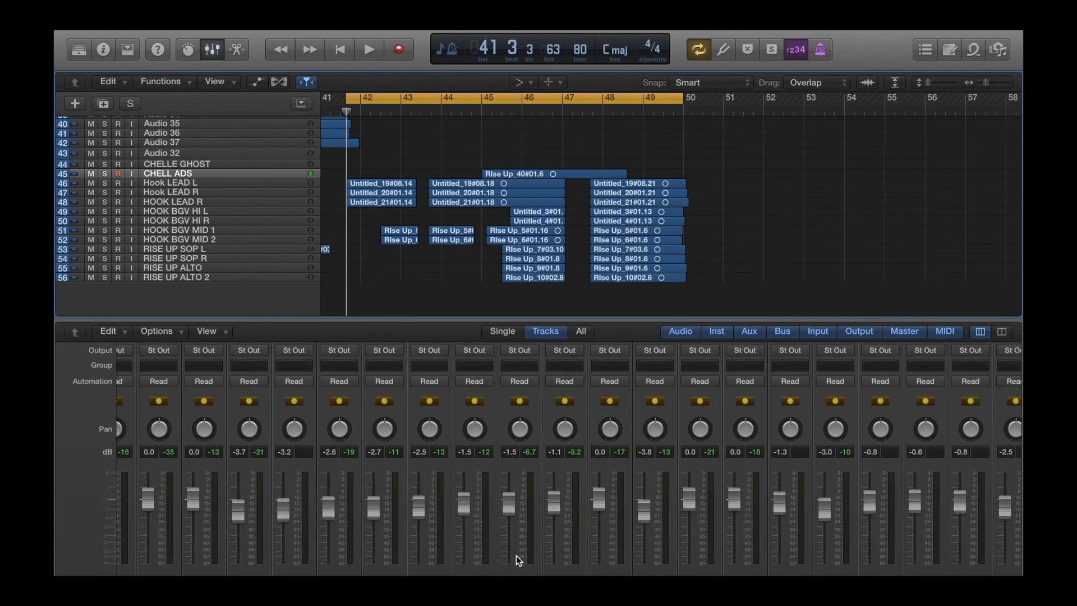
pyautogui.scroll(1, 516, 556)
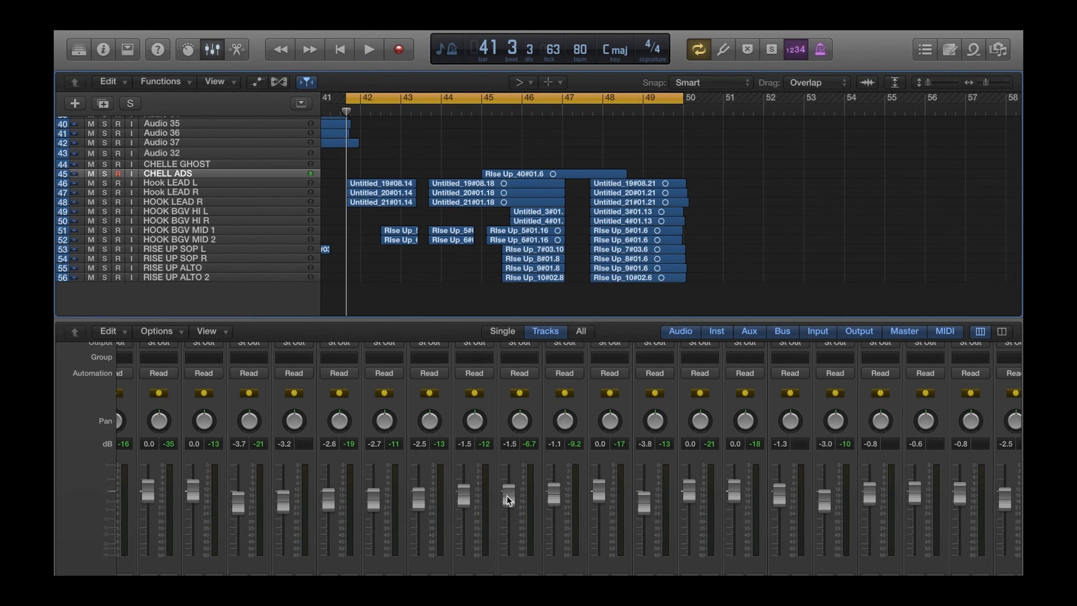
pyautogui.hscroll(-6, 516, 517)
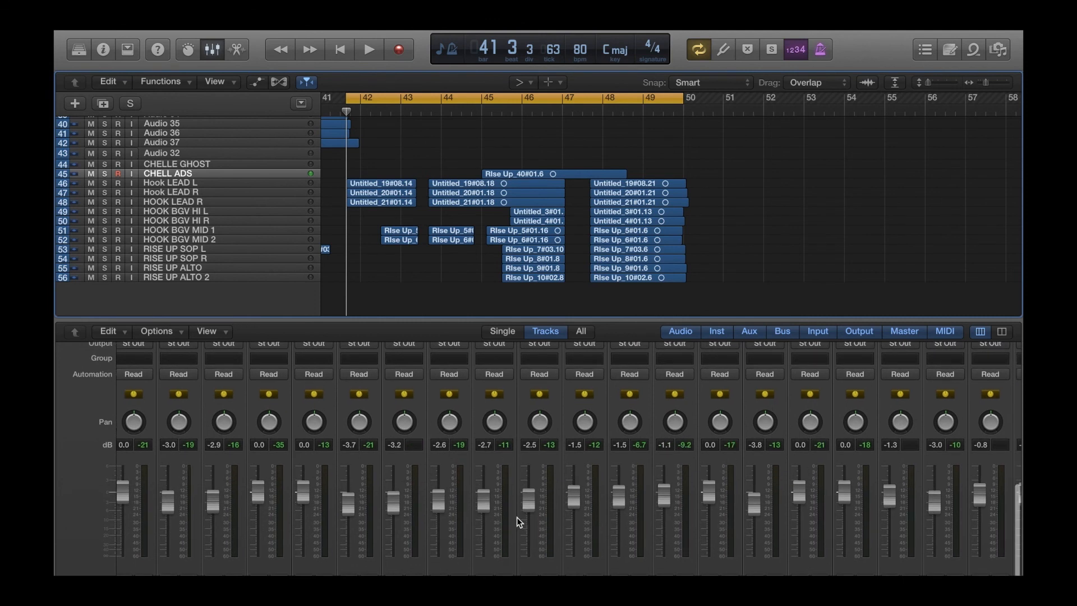
pyautogui.hscroll(-4, 516, 517)
pyautogui.hscroll(-5, 176, 535)
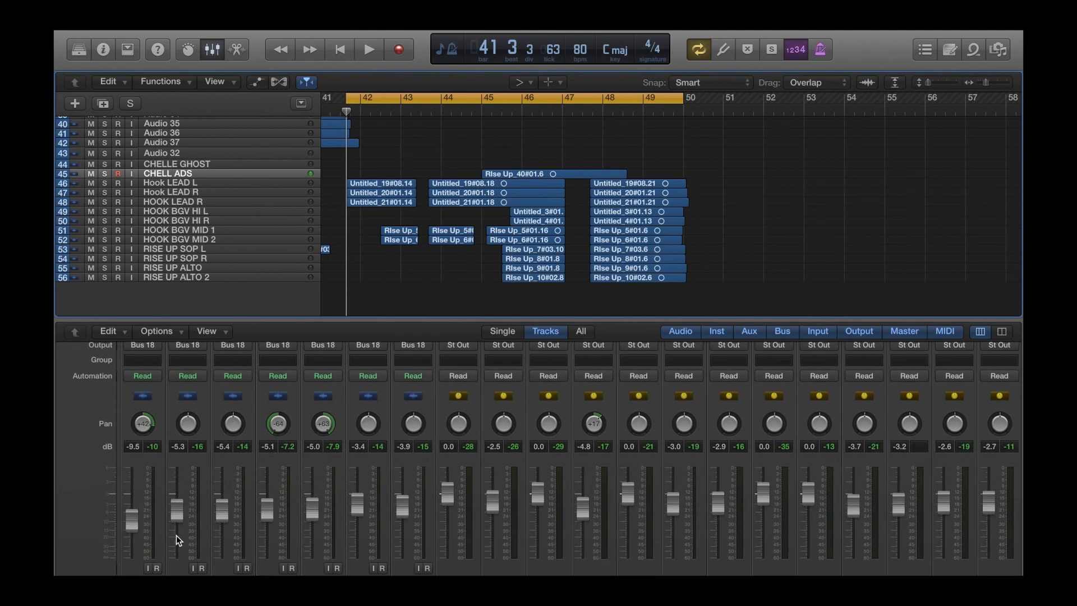
pyautogui.hscroll(3, 178, 535)
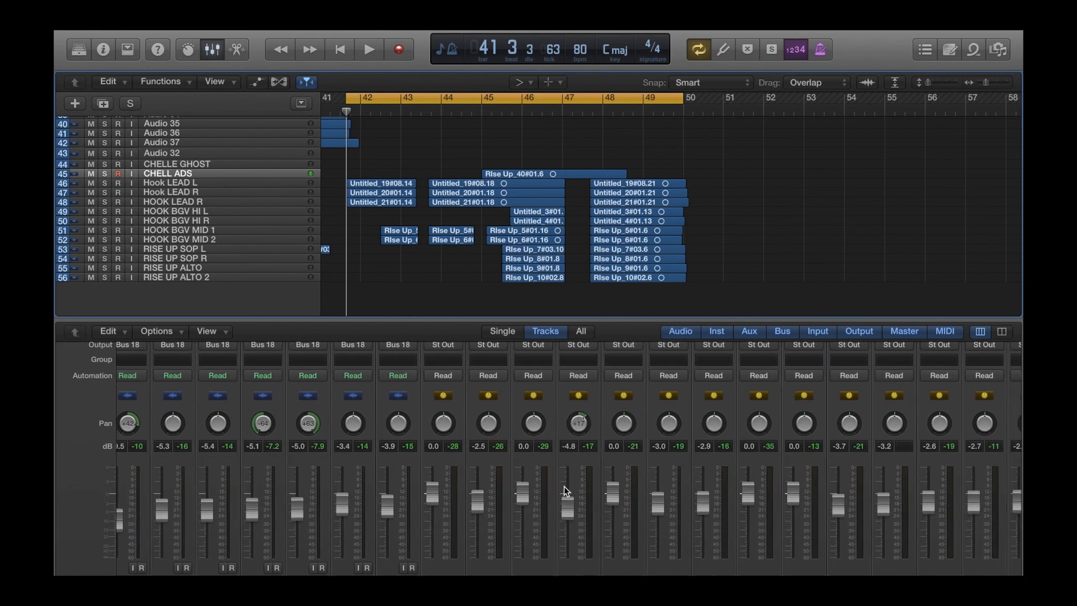
pyautogui.hscroll(3, 749, 422)
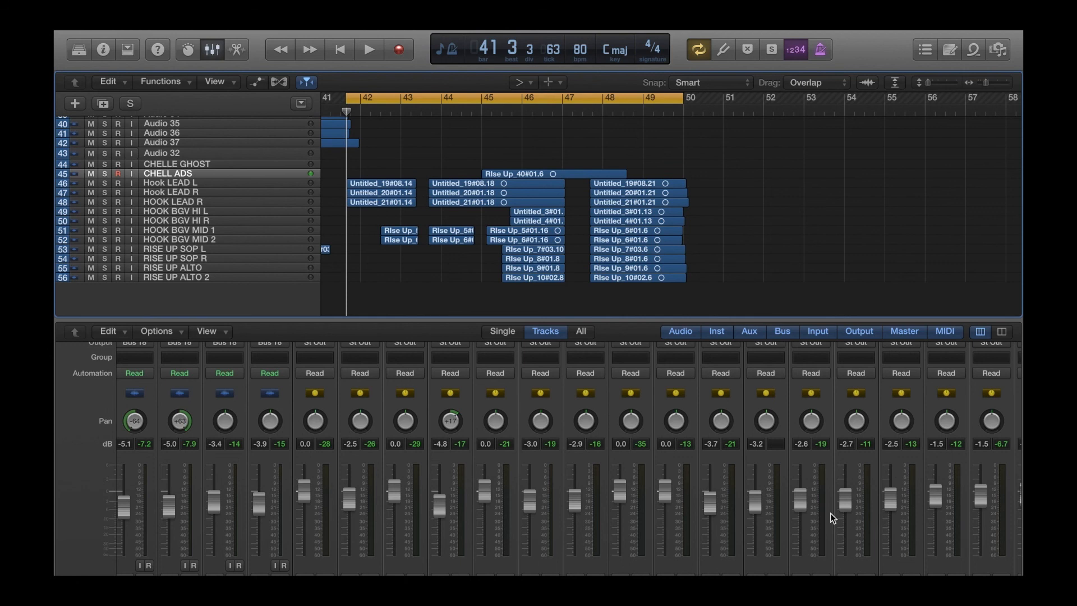
pyautogui.hscroll(10, 765, 532)
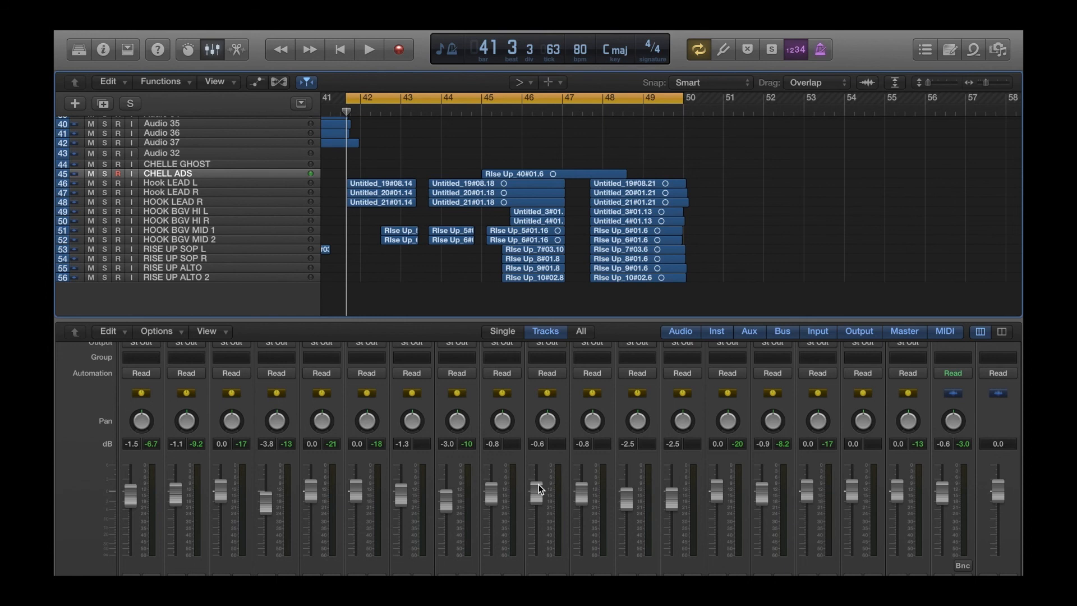
pyautogui.scroll(10, 420, 504)
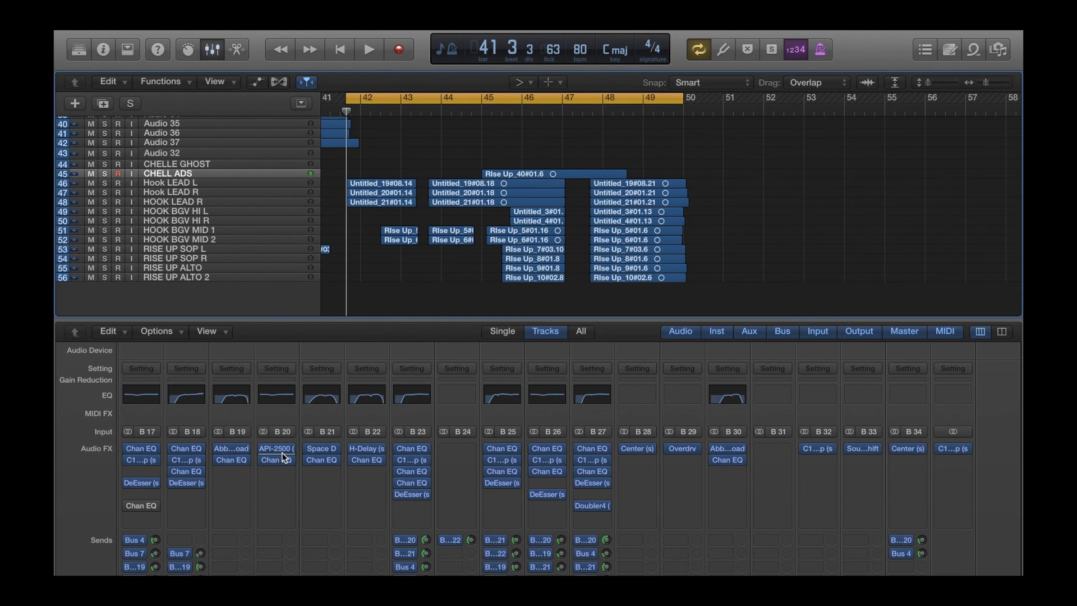
pyautogui.scroll(15, 552, 207)
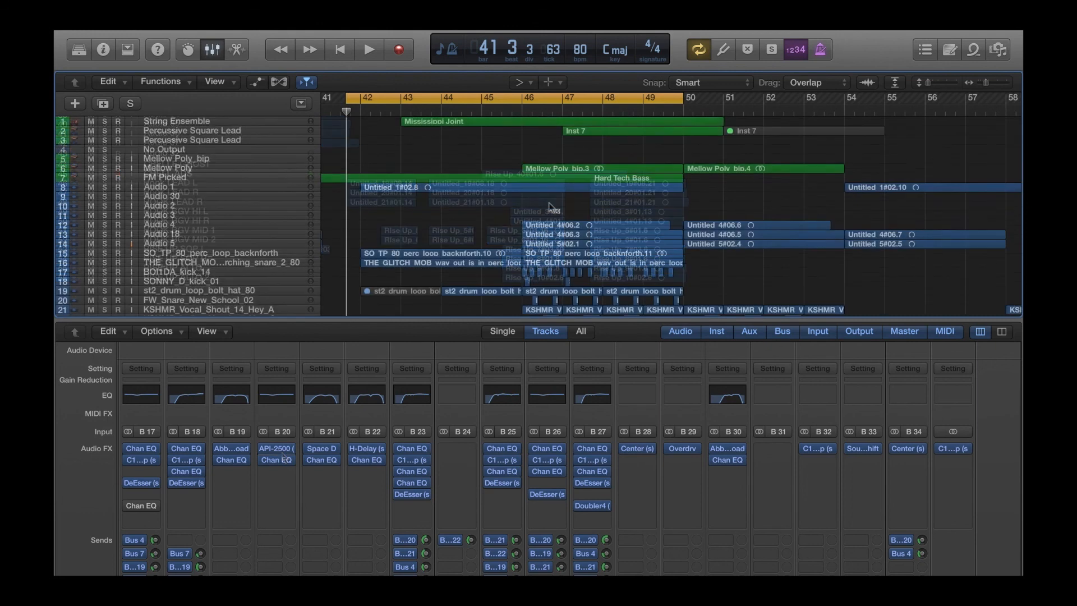